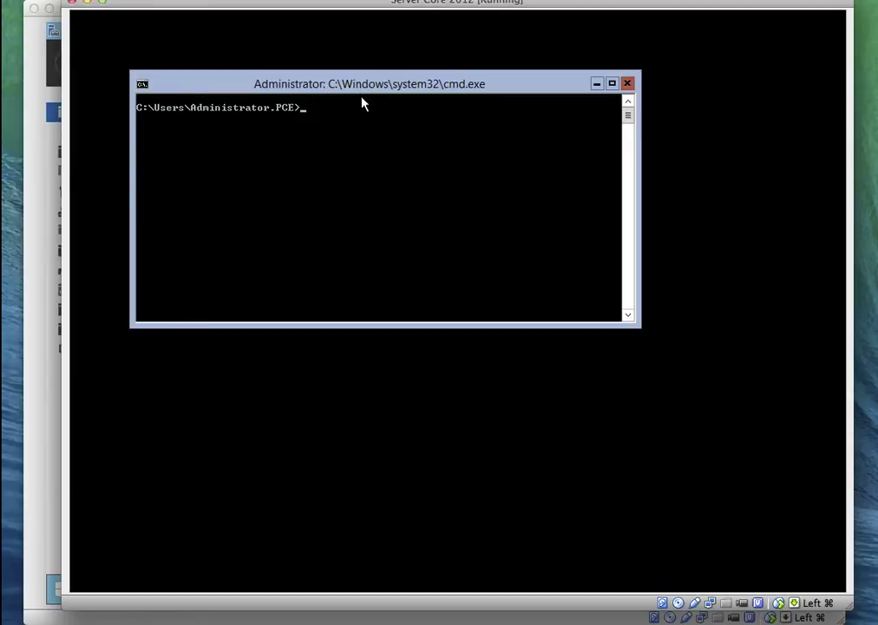
# Run winrm quickconfig at the Server Core command prompt to set up remote management
pyautogui.write('winrm quickconfig')
pyautogui.press('Return')
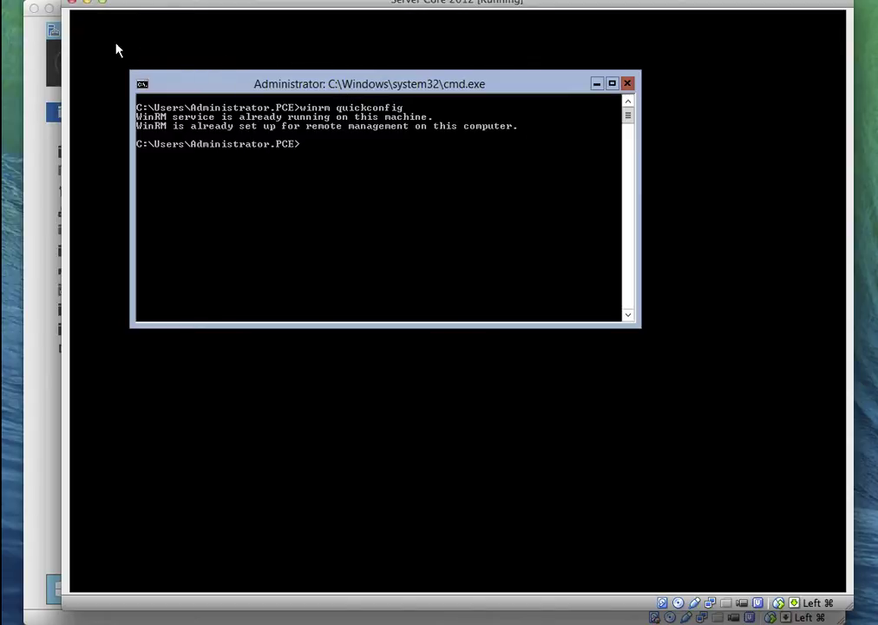
# Switch to the Main Server virtual machine and launch Active Directory Users and Computers from Server Manager
pyautogui.click(35, 45)
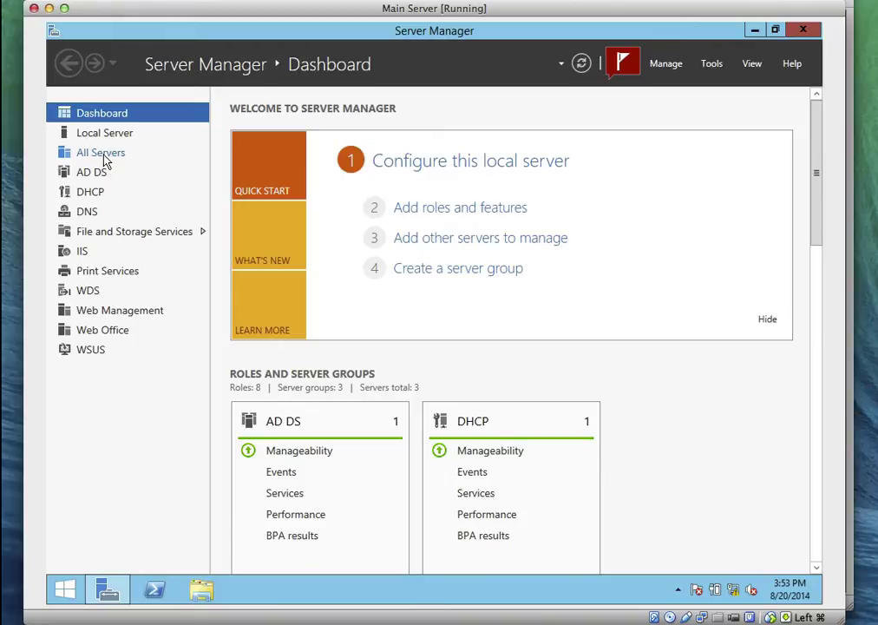
pyautogui.click(711, 66)
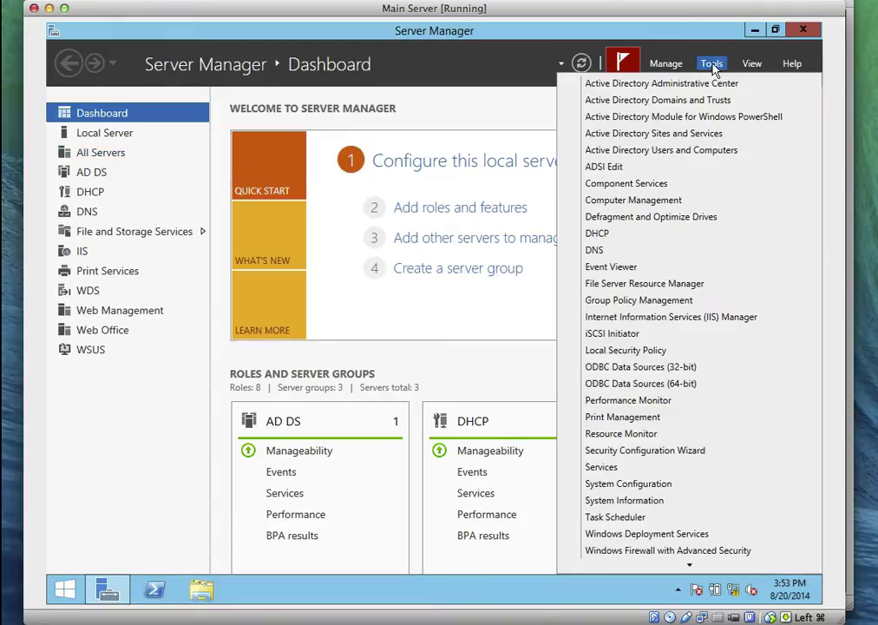
pyautogui.click(646, 151)
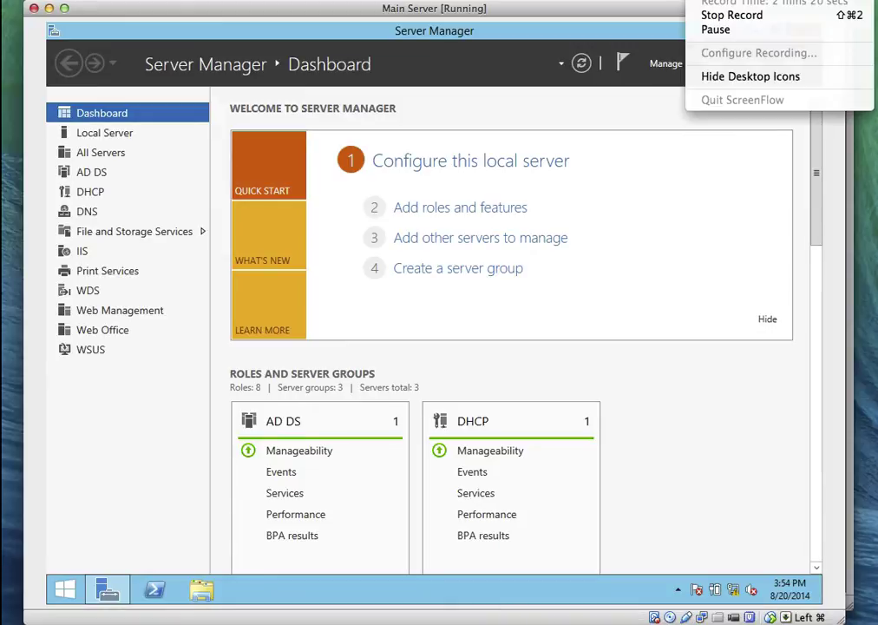
pyautogui.click(709, 29)
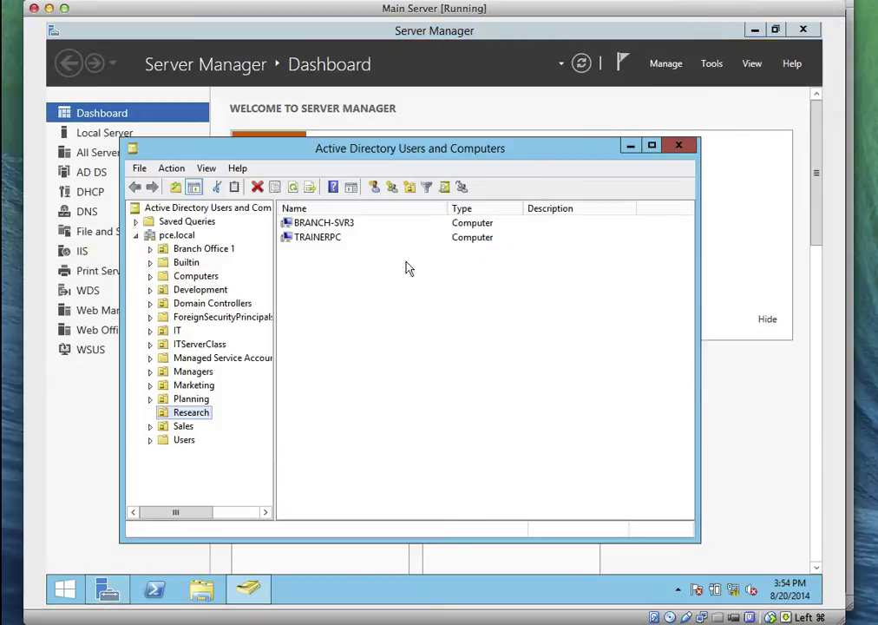
# Open the group memberships of SVR1 in the Domain Controllers unit and start adding a group
pyautogui.click(199, 277)
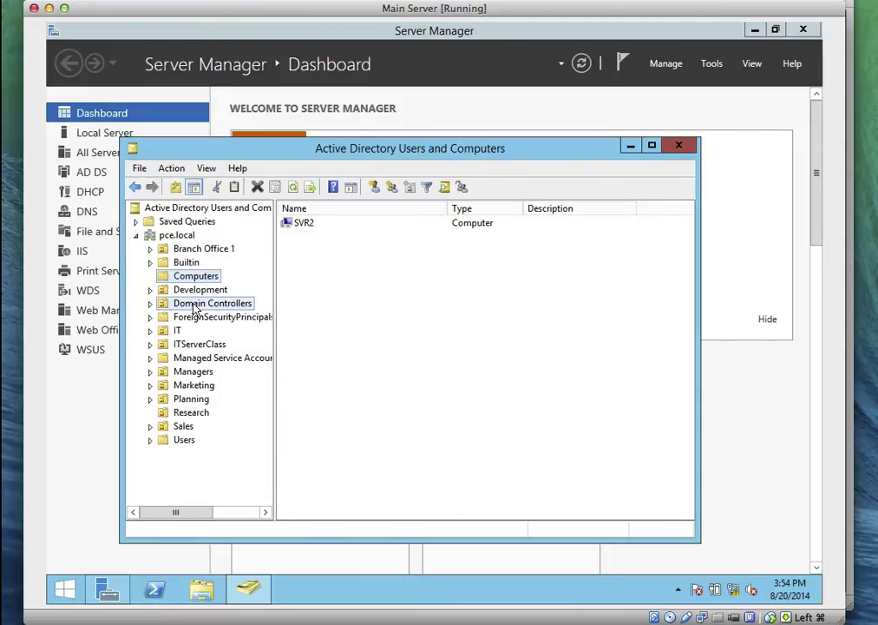
pyautogui.click(196, 303)
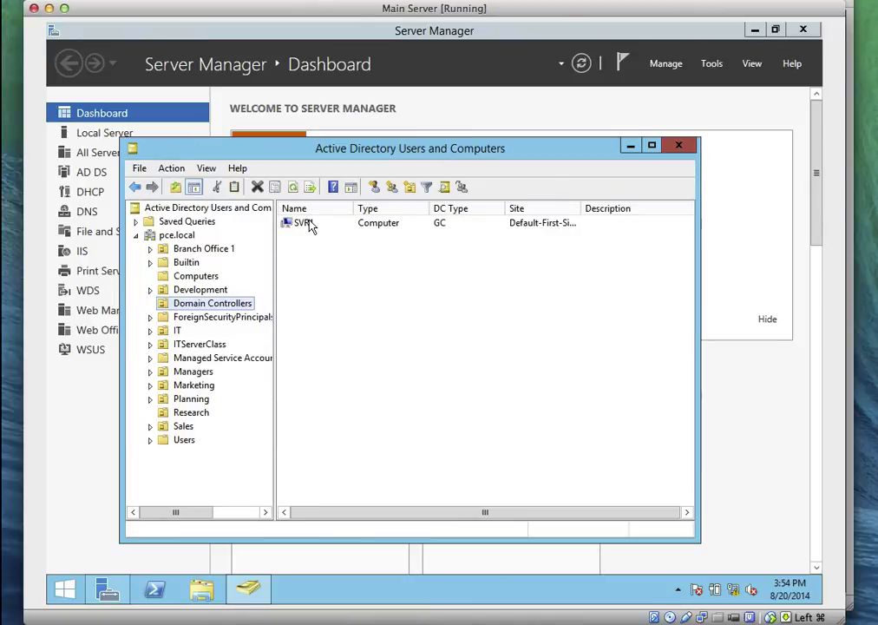
pyautogui.click(308, 225)
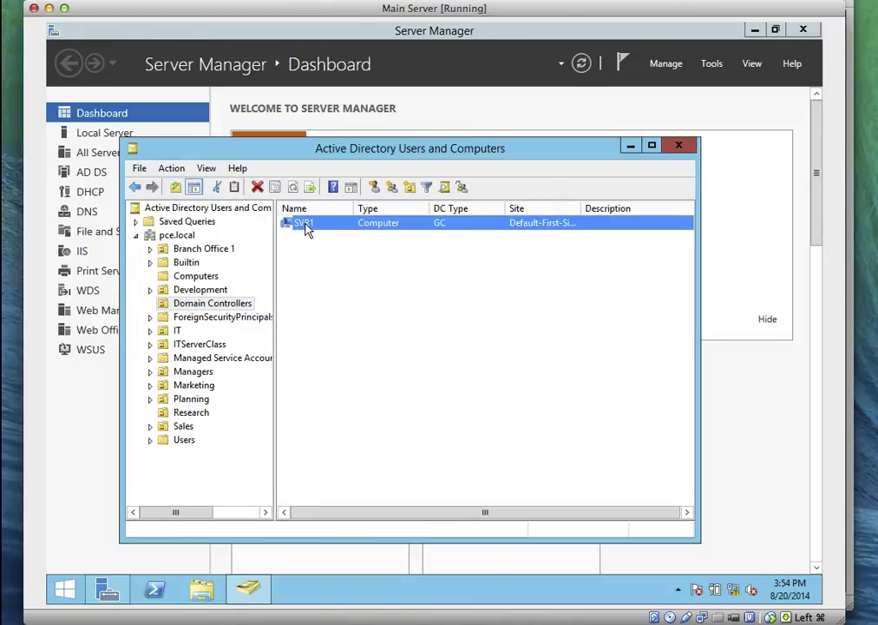
pyautogui.rightClick(307, 228)
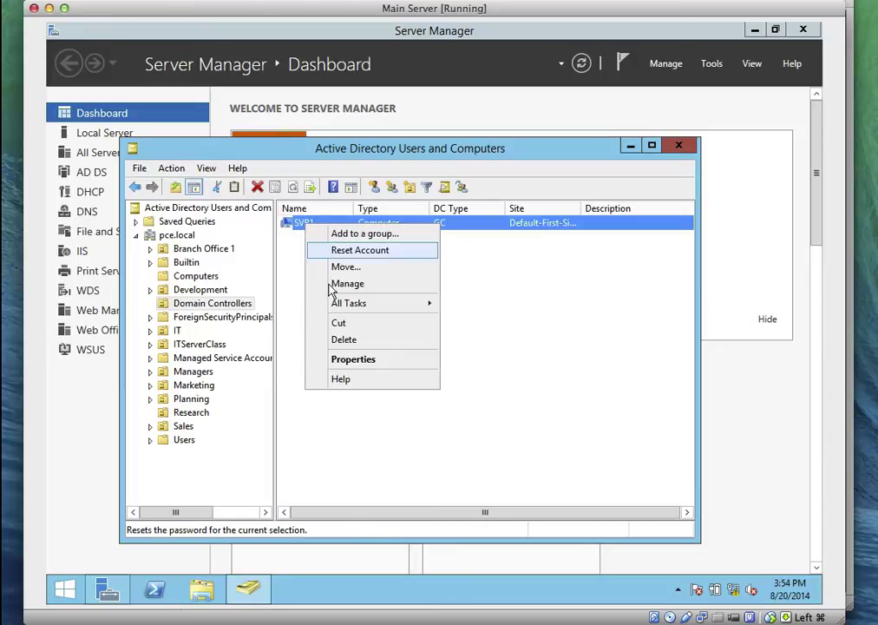
pyautogui.click(350, 360)
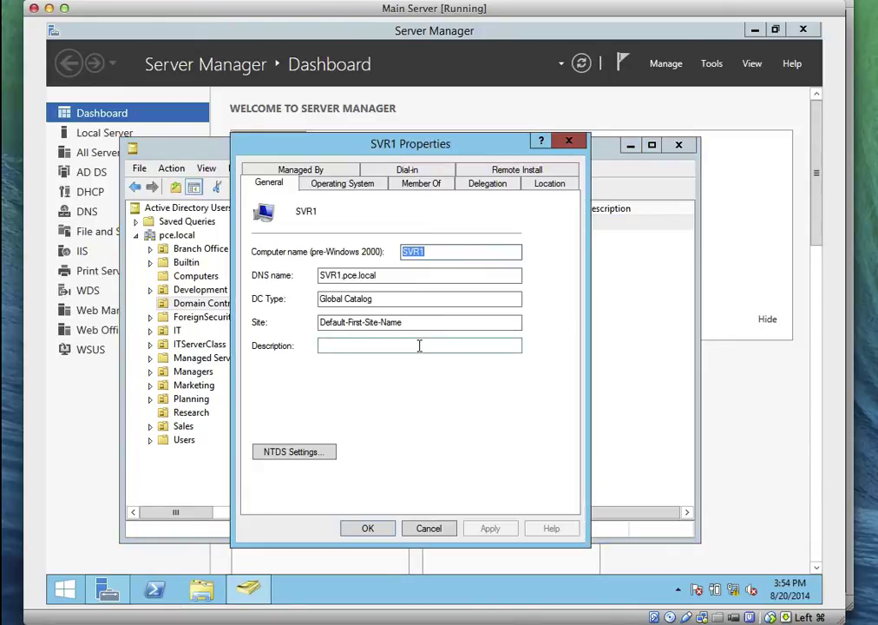
pyautogui.click(423, 183)
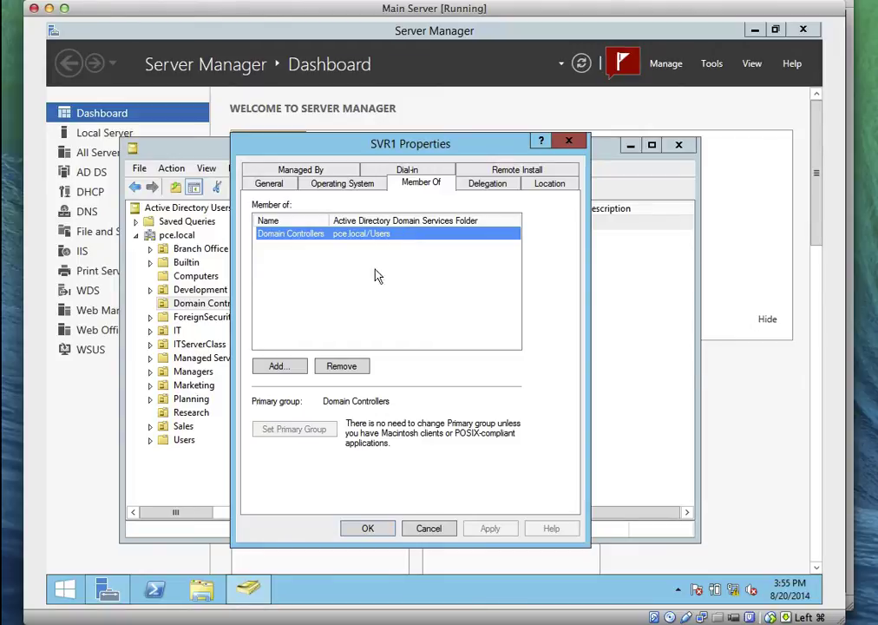
pyautogui.click(280, 365)
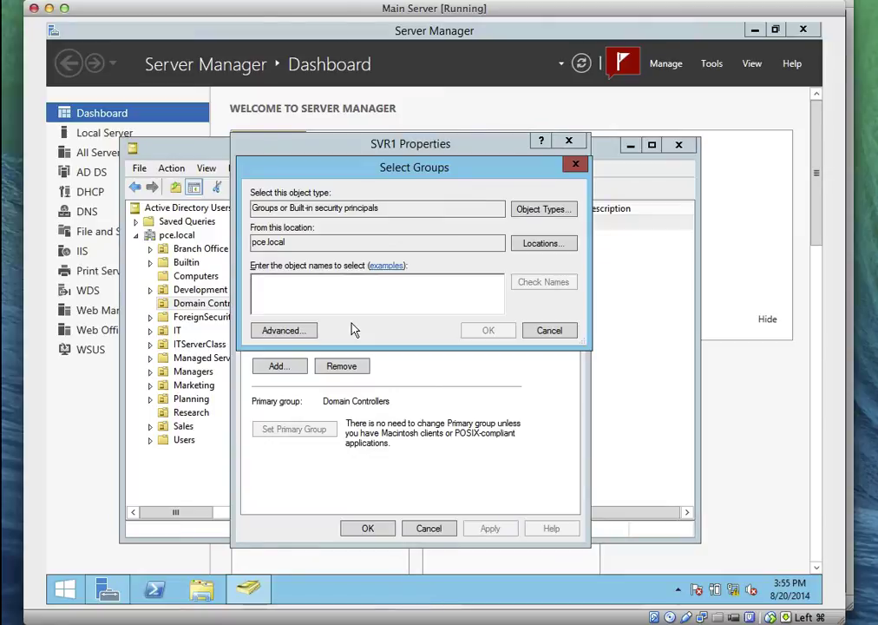
# Review the object types and the pce.local search locations available for the group selection, keeping the existing settings
pyautogui.click(530, 213)
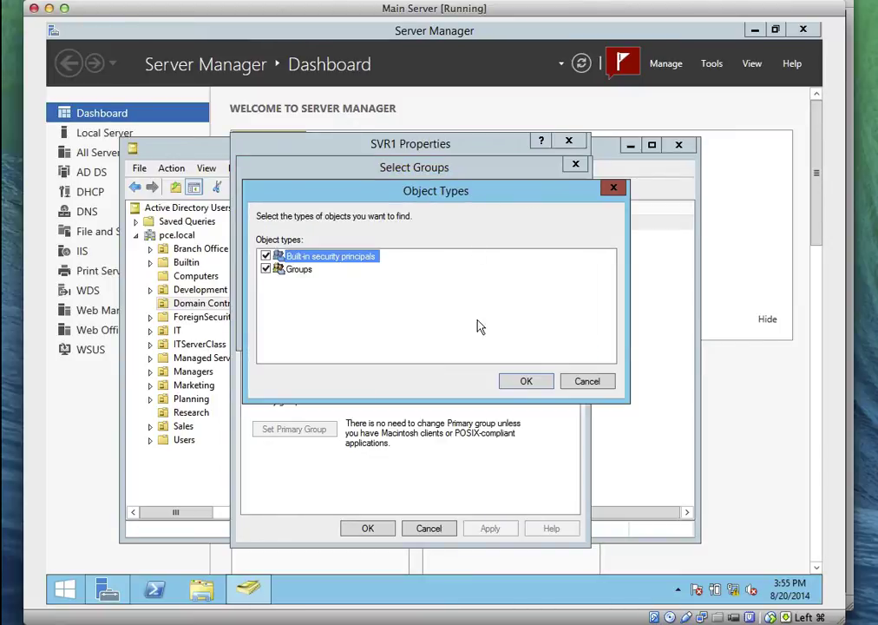
pyautogui.click(526, 381)
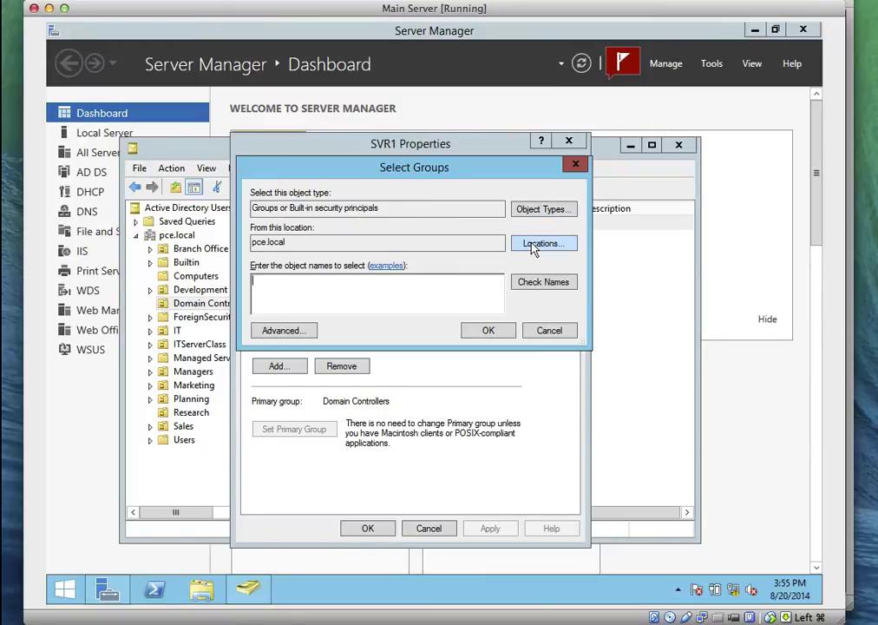
pyautogui.click(533, 246)
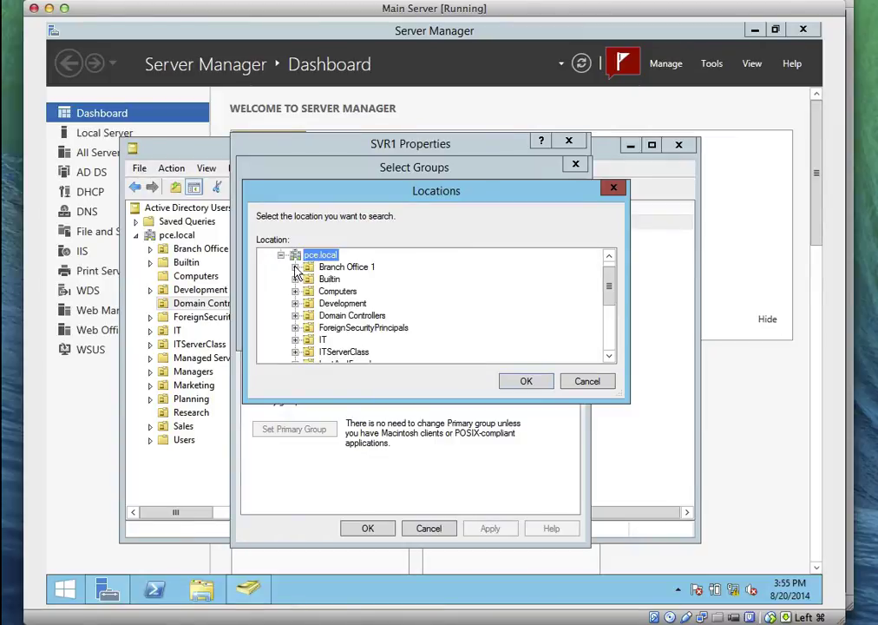
pyautogui.click(281, 254)
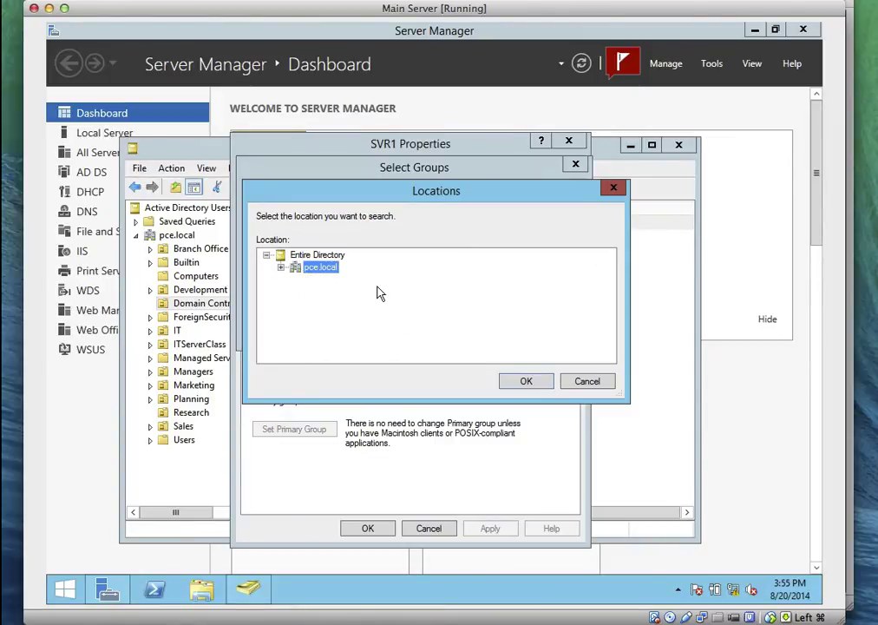
pyautogui.click(281, 267)
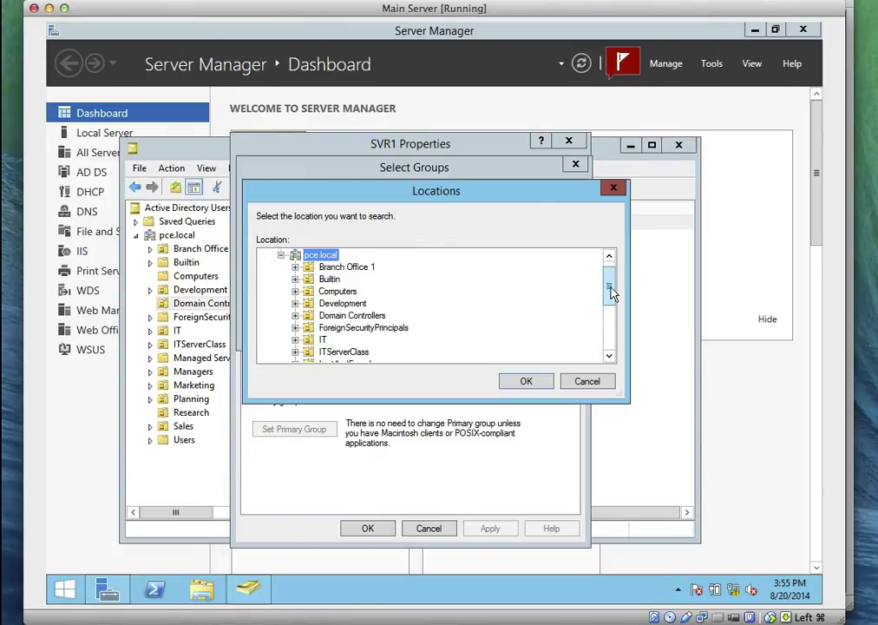
pyautogui.moveTo(609, 290)
pyautogui.mouseDown()
pyautogui.moveTo(611, 328)
pyautogui.moveTo(609, 290)
pyautogui.mouseUp()
pyautogui.click(595, 387)
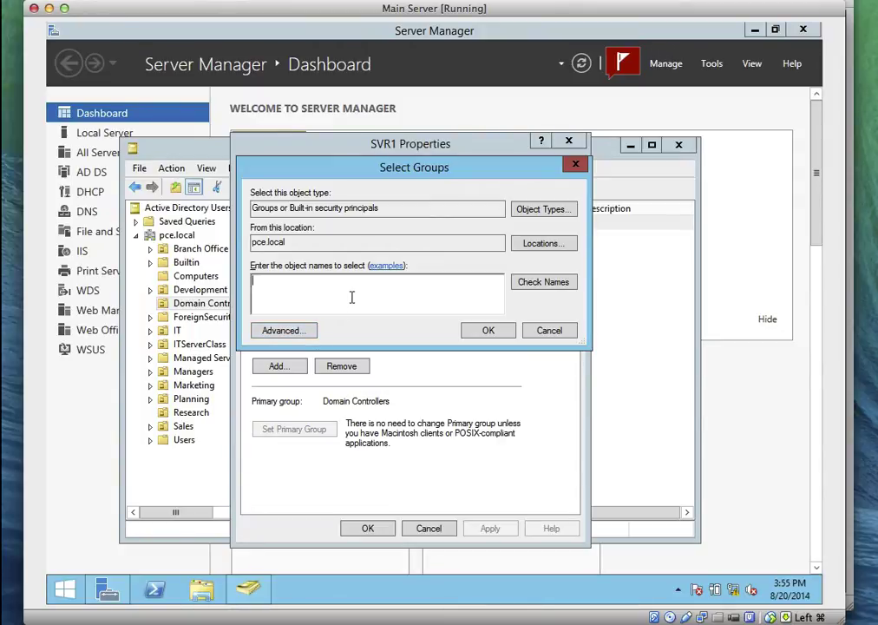
# Add SVR1 to the Administrators group, checking the group name, and save the computer's properties
pyautogui.write('Administrators')
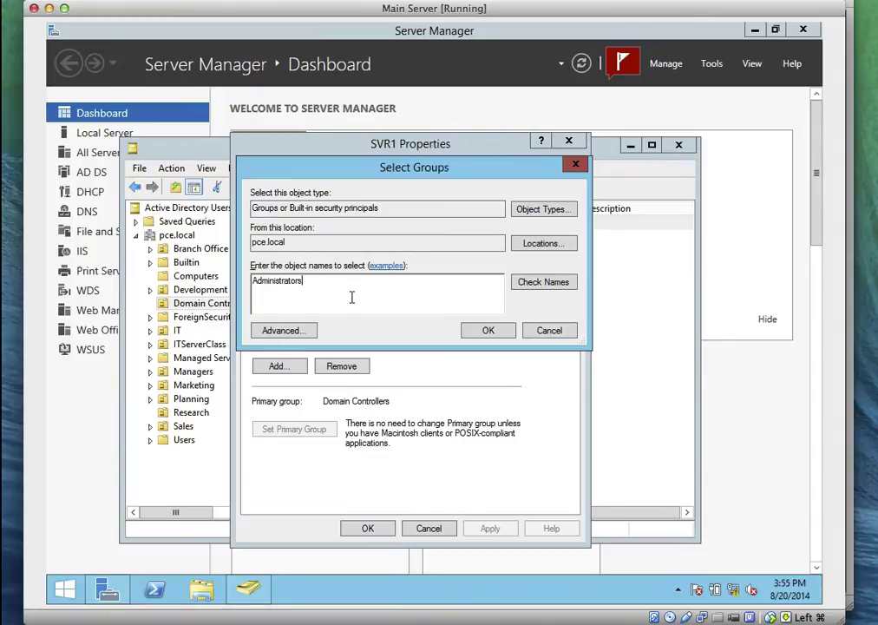
pyautogui.click(538, 289)
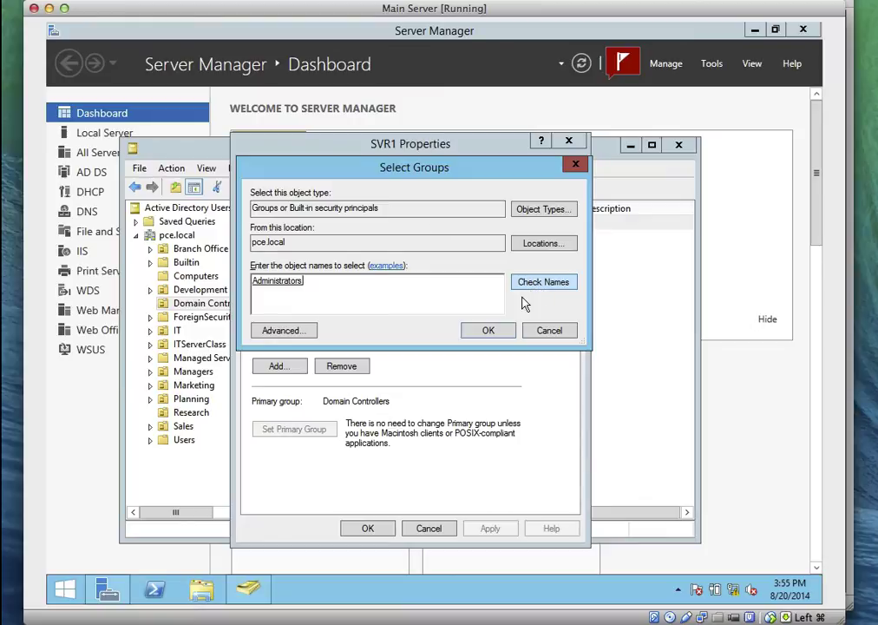
pyautogui.click(489, 331)
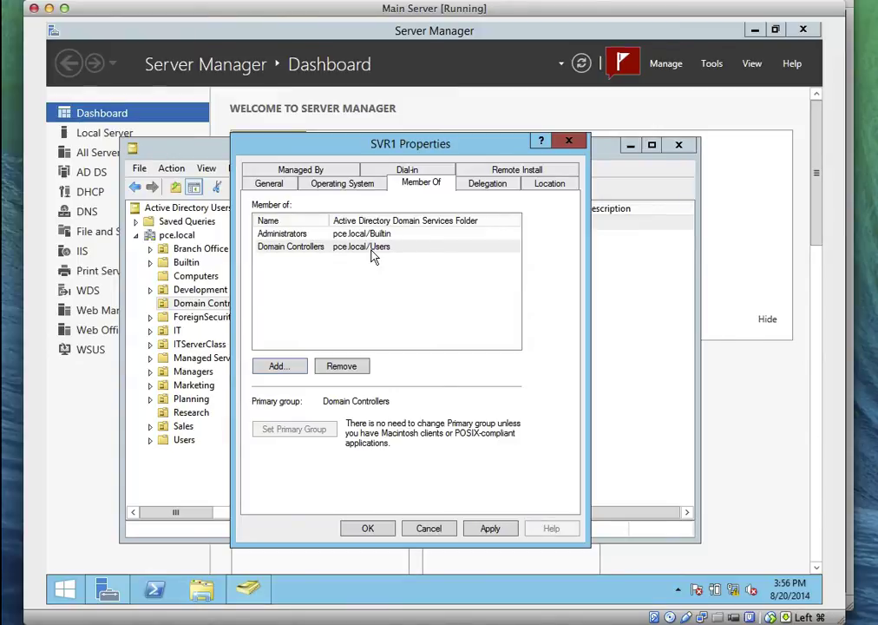
pyautogui.click(375, 534)
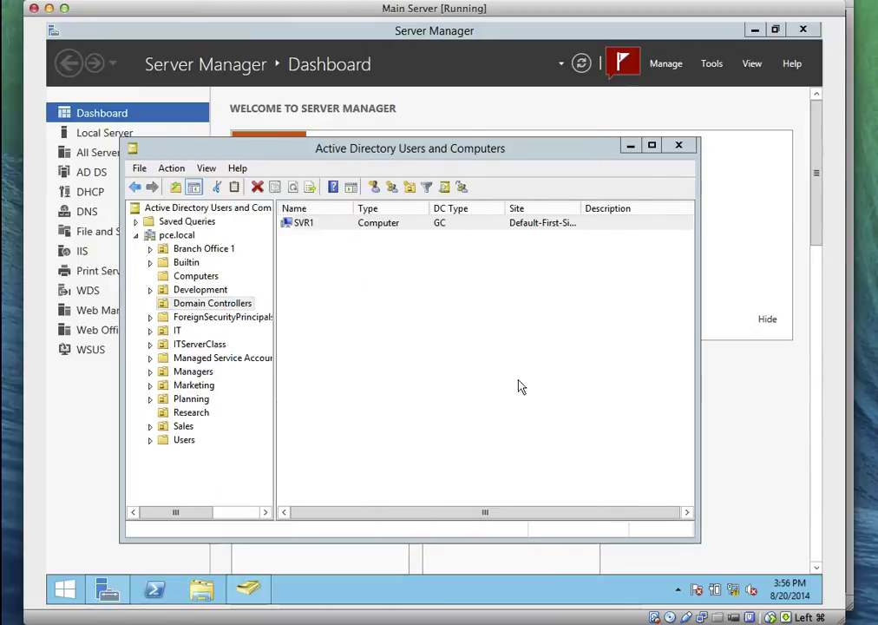
# Launch Computer Management from Server Manager and connect it to the remote computer SVR2
pyautogui.click(713, 66)
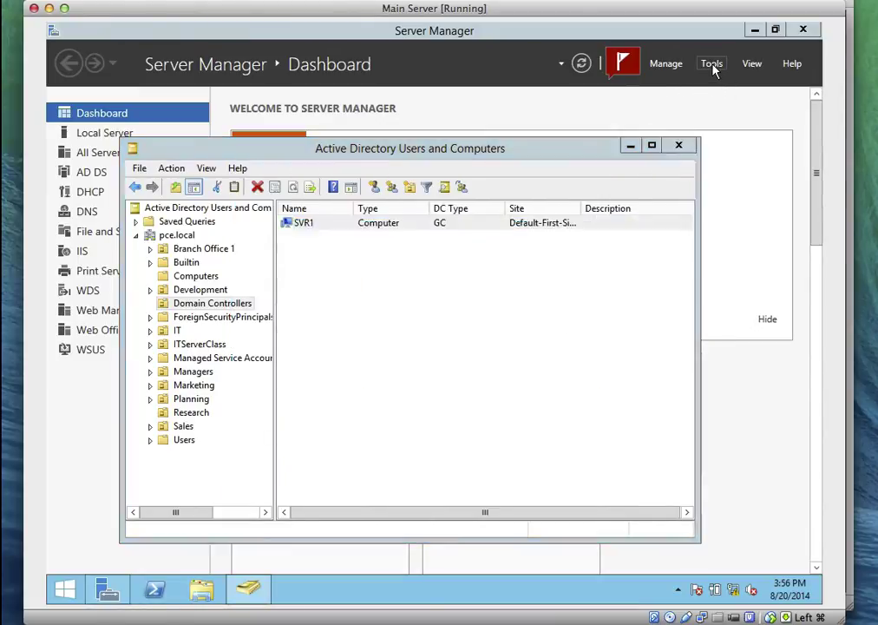
pyautogui.click(712, 65)
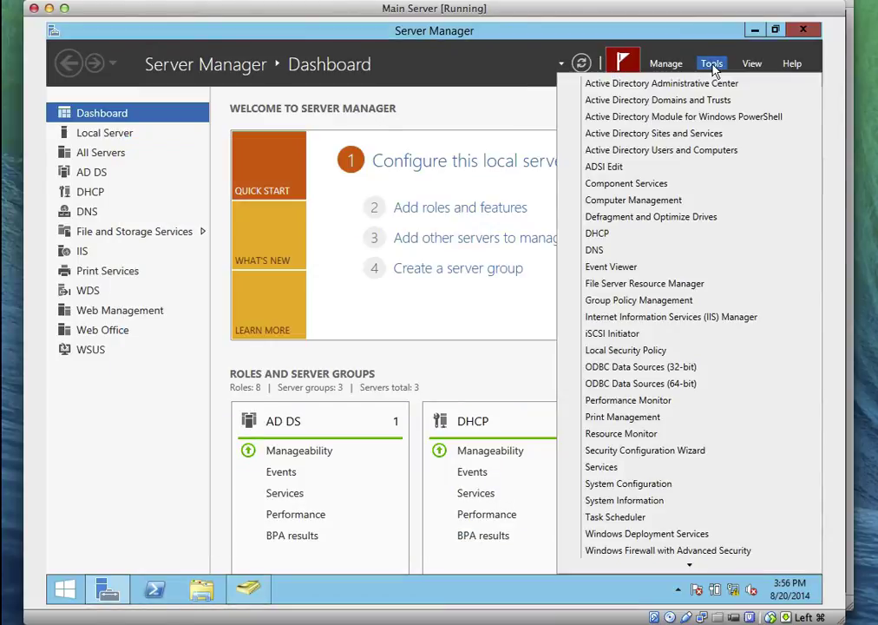
pyautogui.click(632, 201)
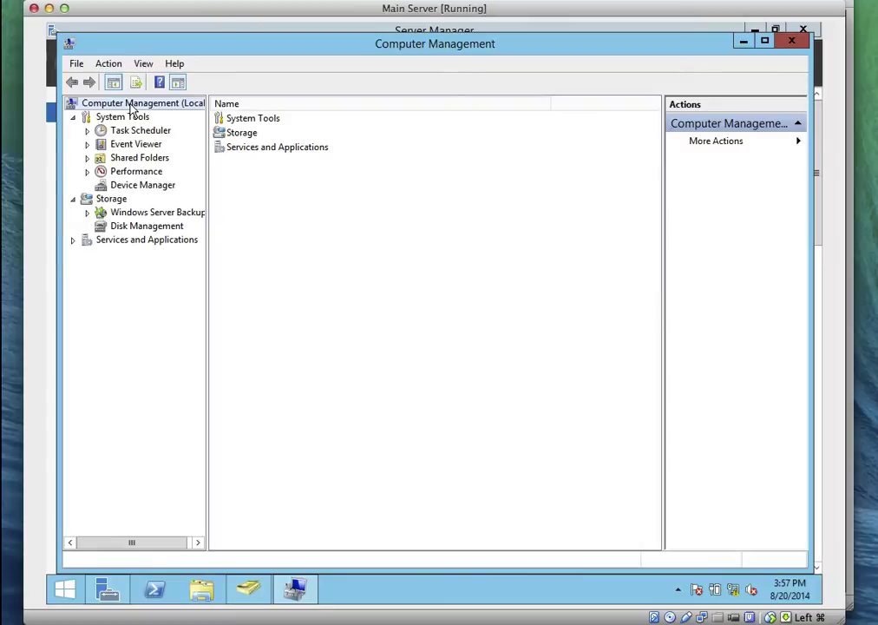
pyautogui.rightClick(131, 104)
pyautogui.click(187, 114)
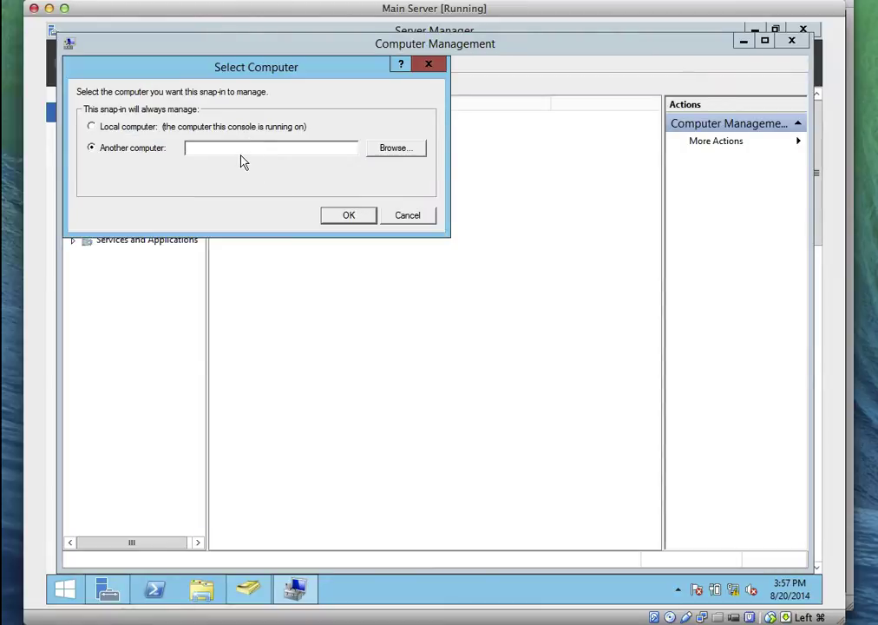
pyautogui.write('SVR2')
pyautogui.click(344, 216)
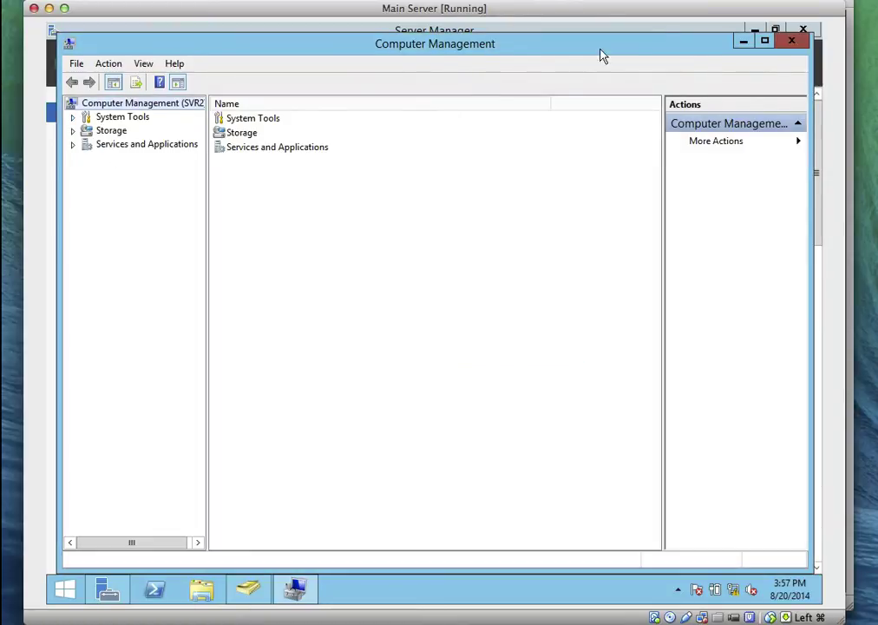
pyautogui.click(703, 0)
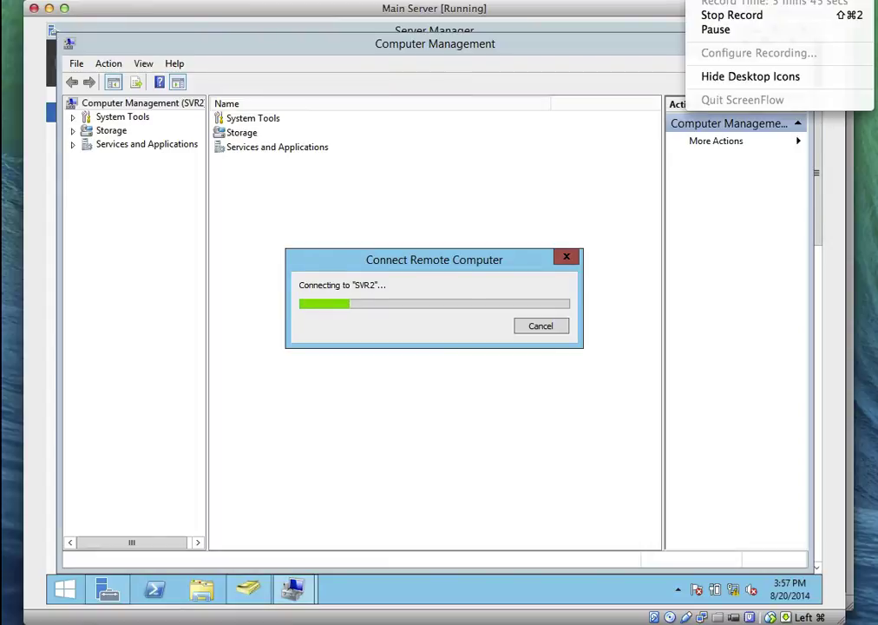
pyautogui.click(713, 30)
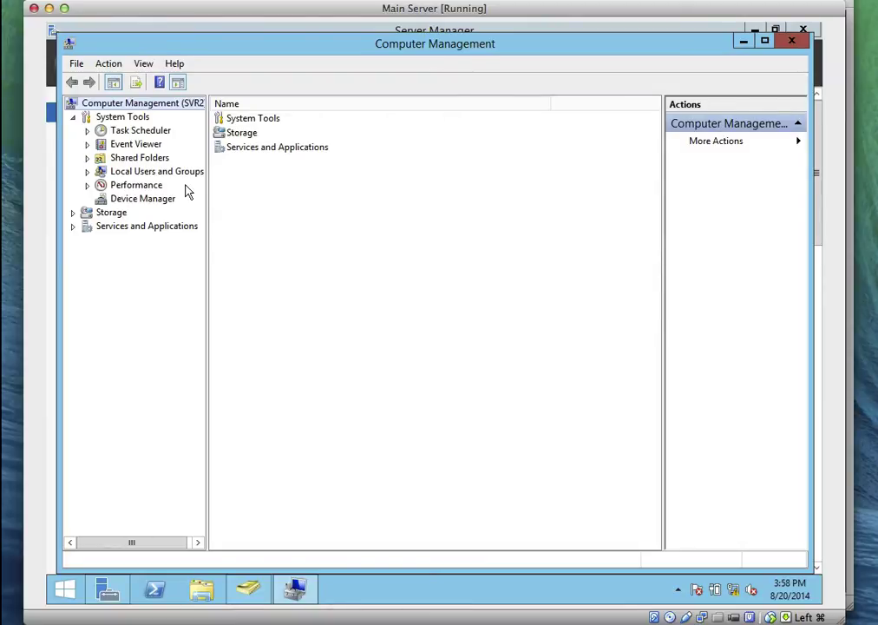
# Open the properties of the local Administrators group on SVR2, widening the description column of the groups list
pyautogui.click(87, 173)
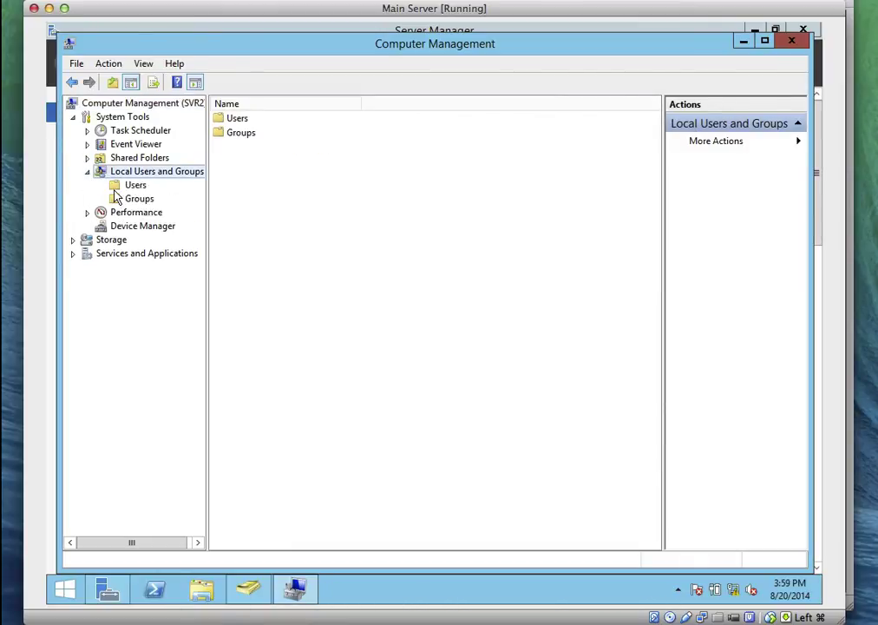
pyautogui.click(130, 199)
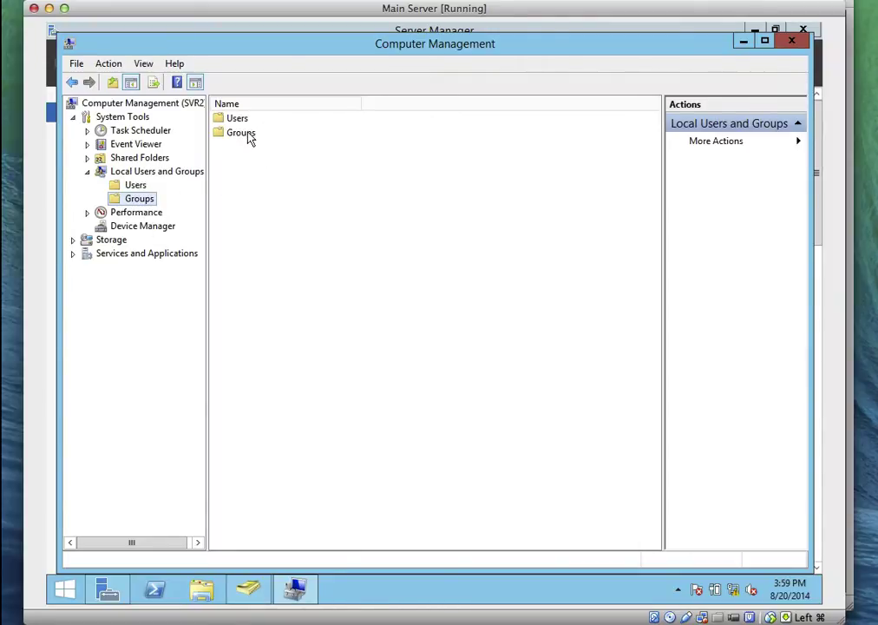
pyautogui.click(143, 198)
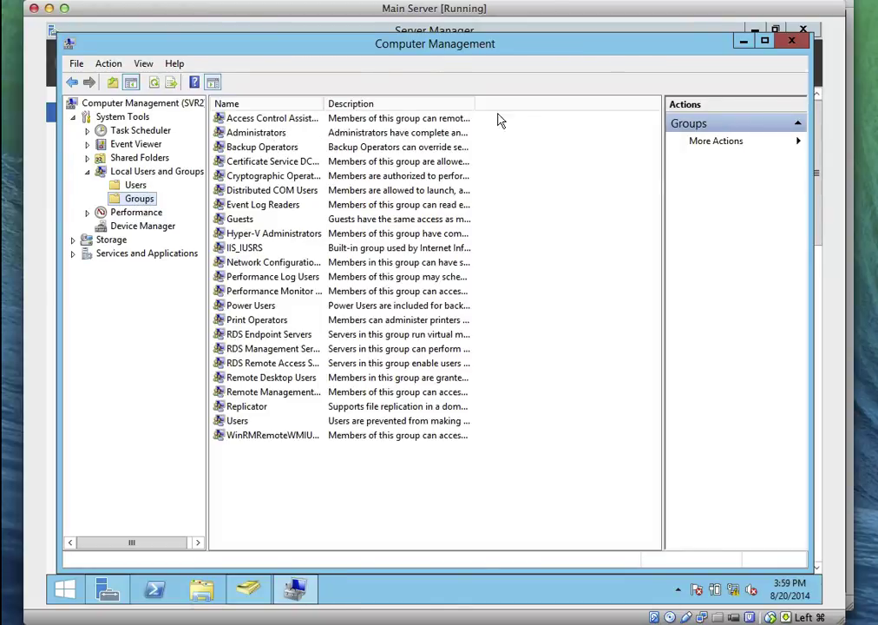
pyautogui.moveTo(474, 104); pyautogui.dragTo(565, 103)
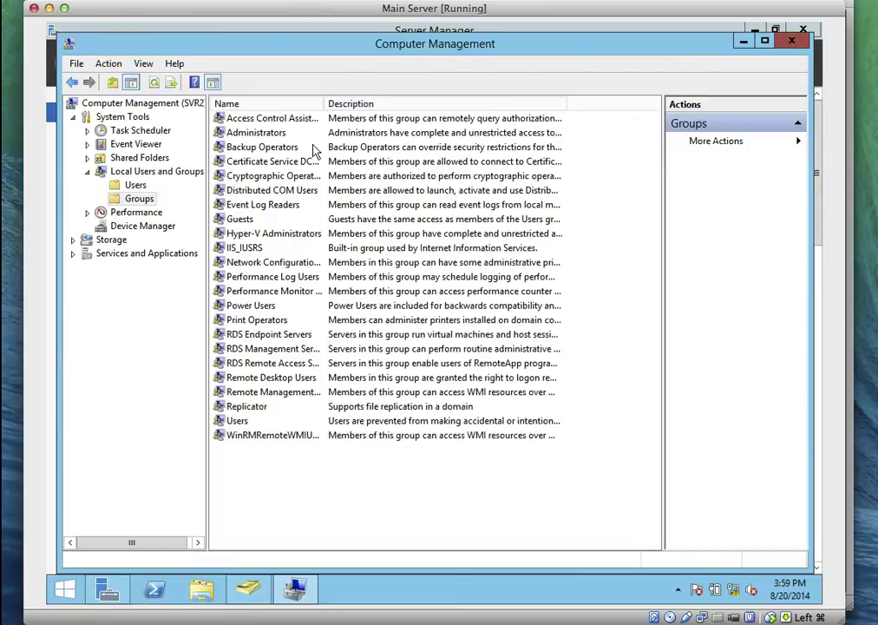
pyautogui.click(267, 138)
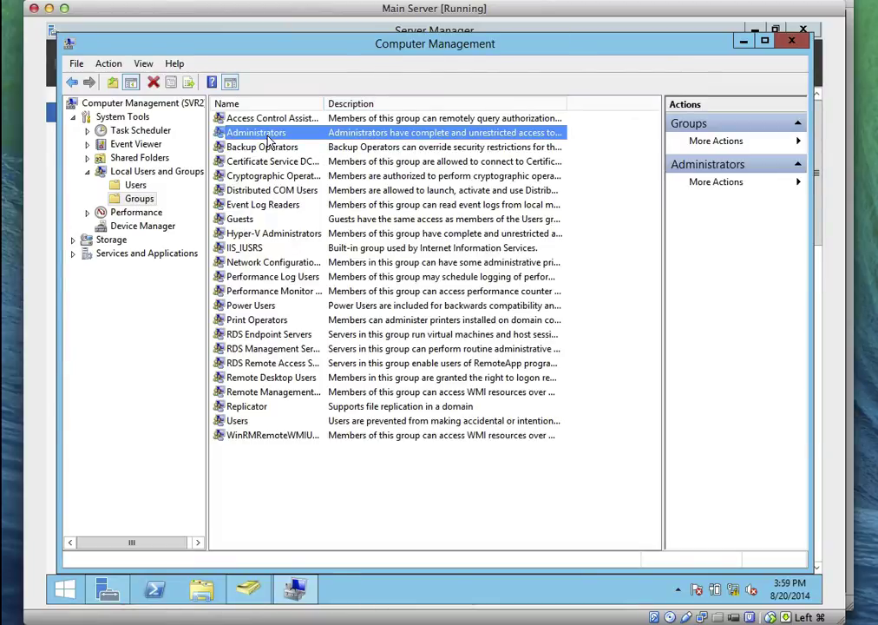
pyautogui.doubleClick(269, 140)
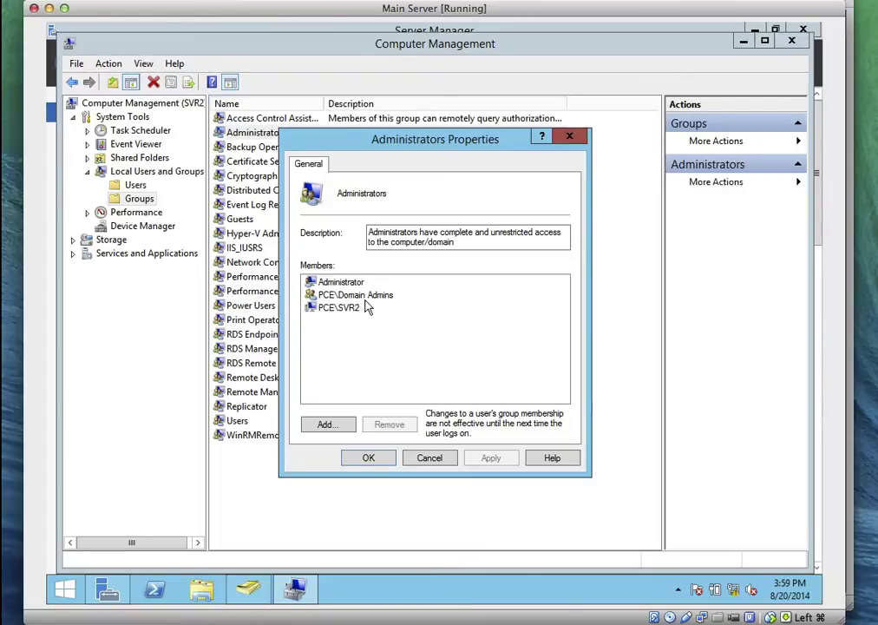
# Check the members of the Administrators group on SVR2, then close its properties and Computer Management without changes
pyautogui.click(368, 305)
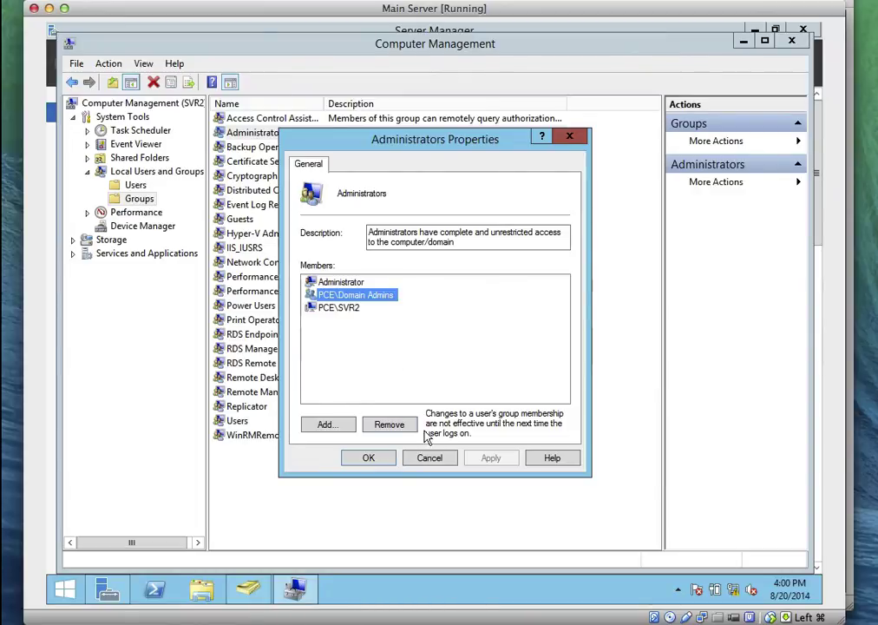
pyautogui.moveTo(427, 460); pyautogui.dragTo(453, 380)
pyautogui.press('Escape')
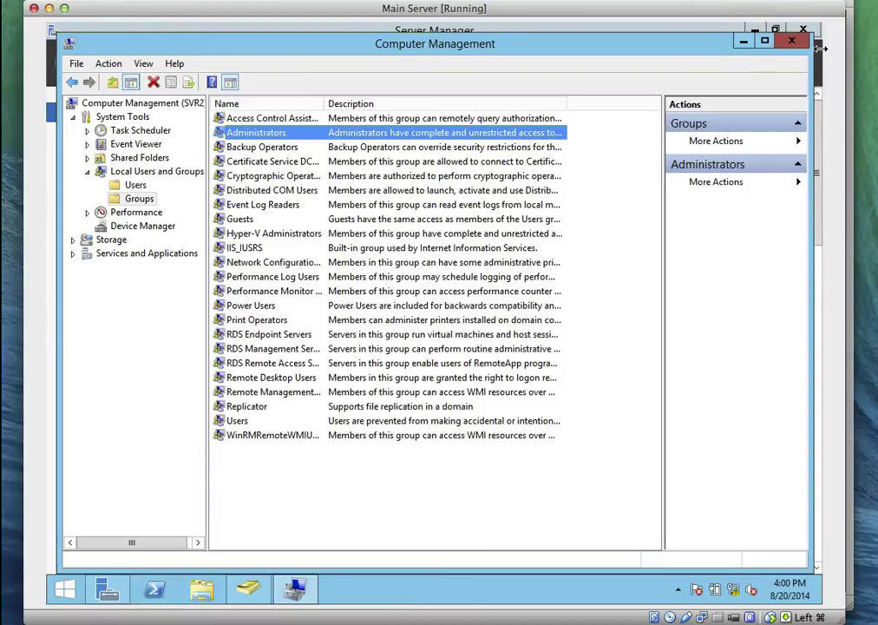
pyautogui.click(791, 41)
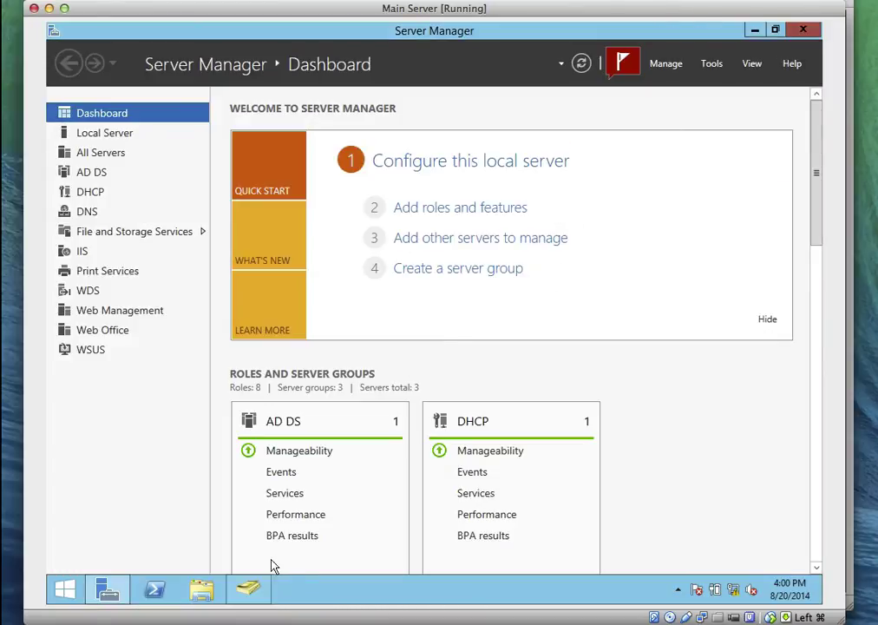
# Switch to Active Directory Users and Computers and open the properties of SVR1 in the Domain Controllers unit
pyautogui.click(248, 588)
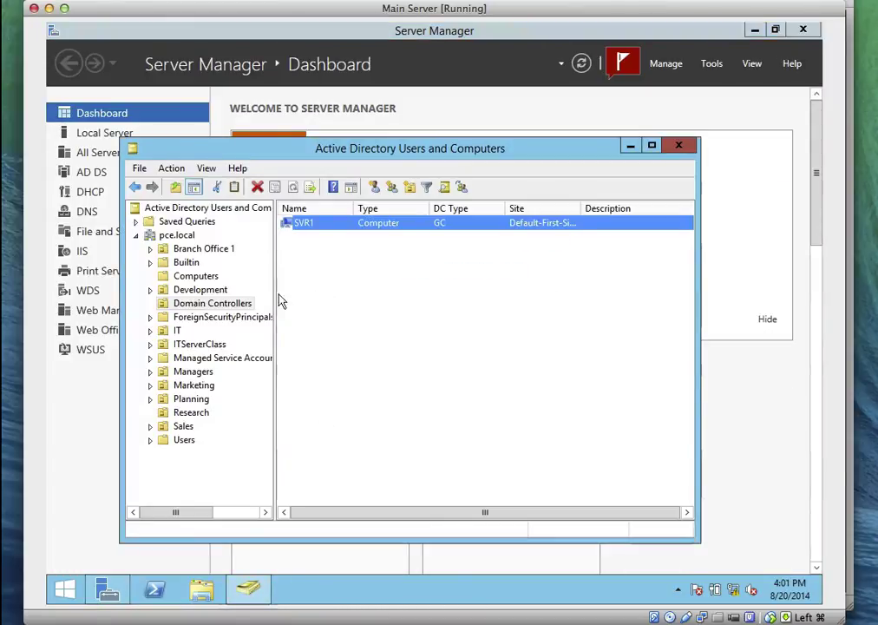
pyautogui.click(182, 306)
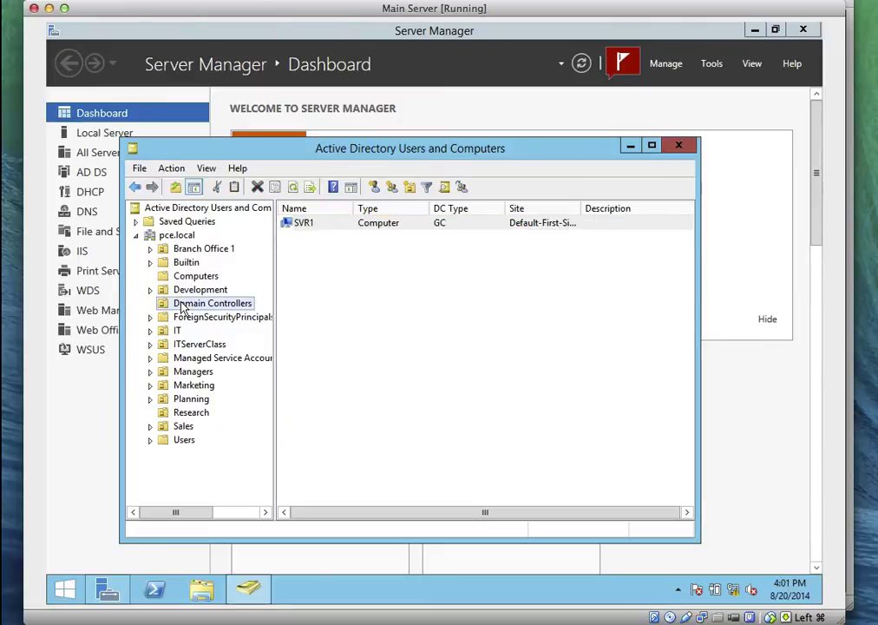
pyautogui.click(336, 228)
pyautogui.rightClick(336, 228)
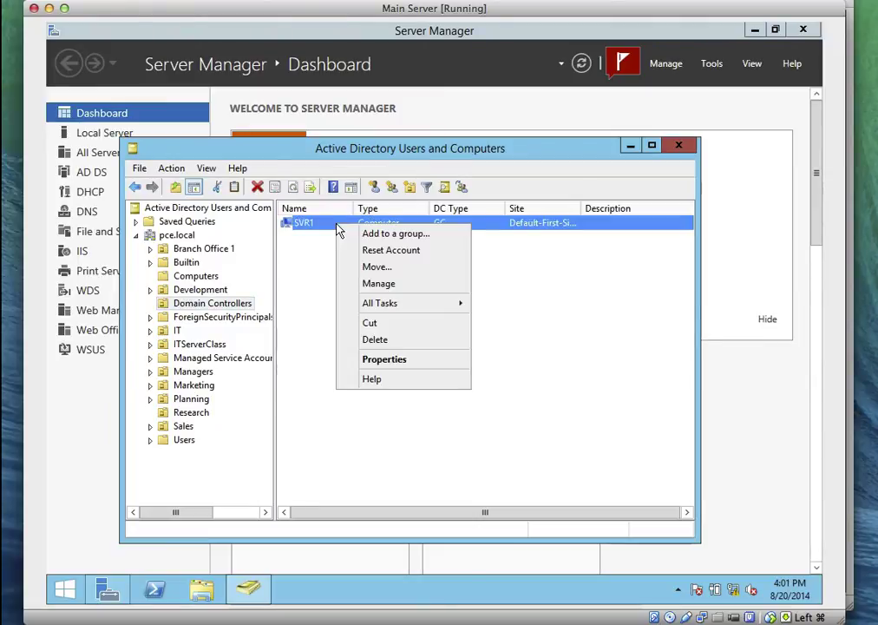
pyautogui.click(386, 359)
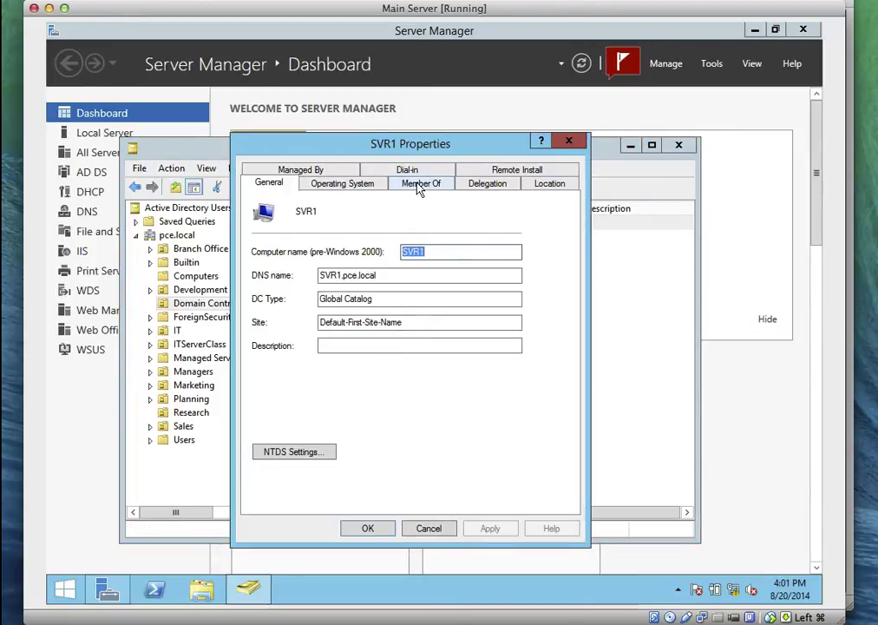
# Add SVR1 to the Domain Admins group, checking the group name, and save the computer's properties
pyautogui.click(420, 183)
pyautogui.click(294, 368)
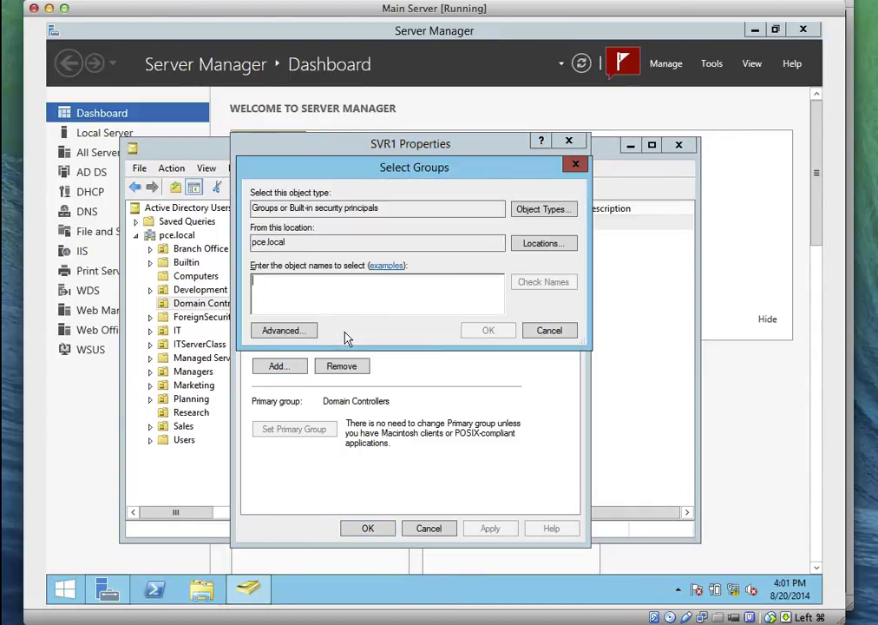
pyautogui.write('Domai')
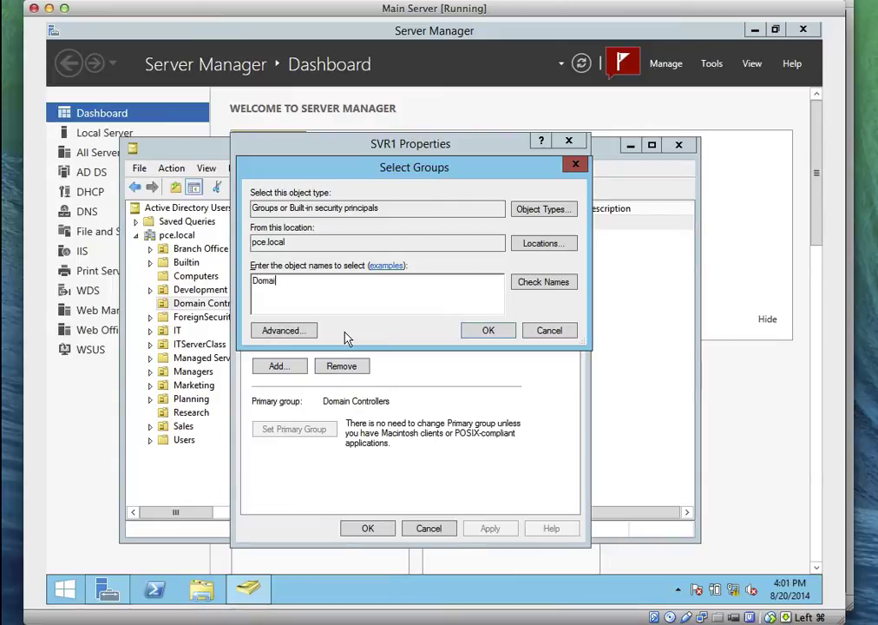
pyautogui.write('n Admins')
pyautogui.click(535, 289)
pyautogui.click(486, 331)
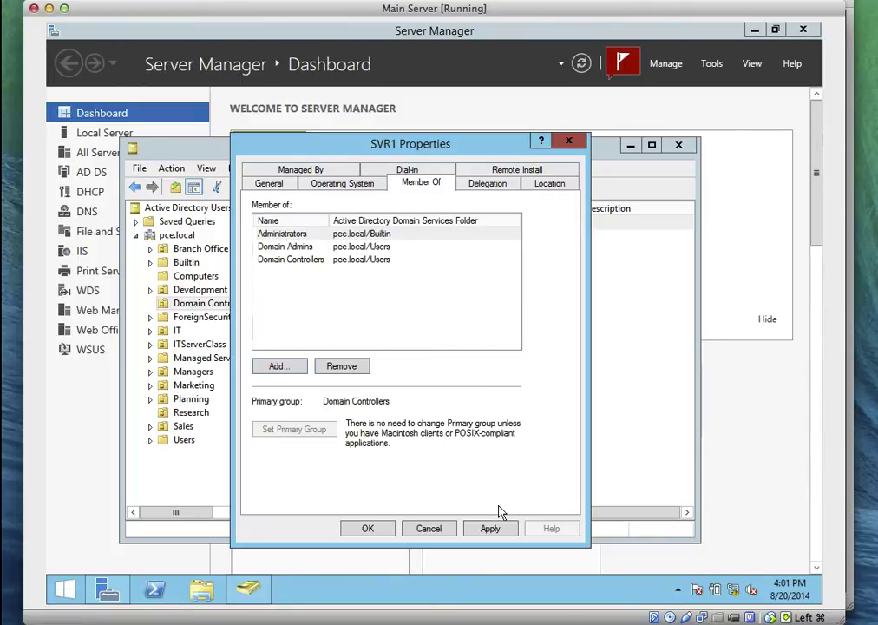
pyautogui.click(488, 531)
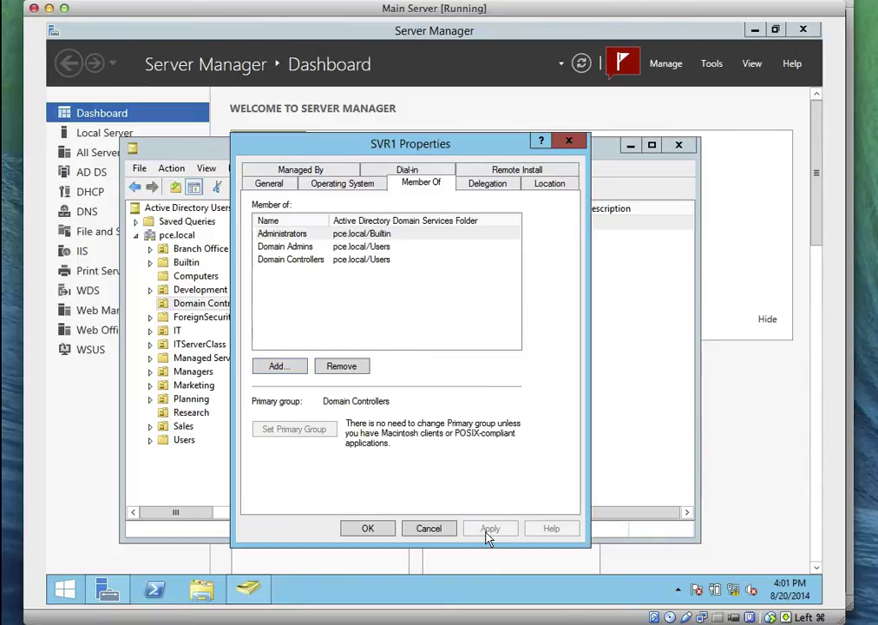
pyautogui.click(367, 531)
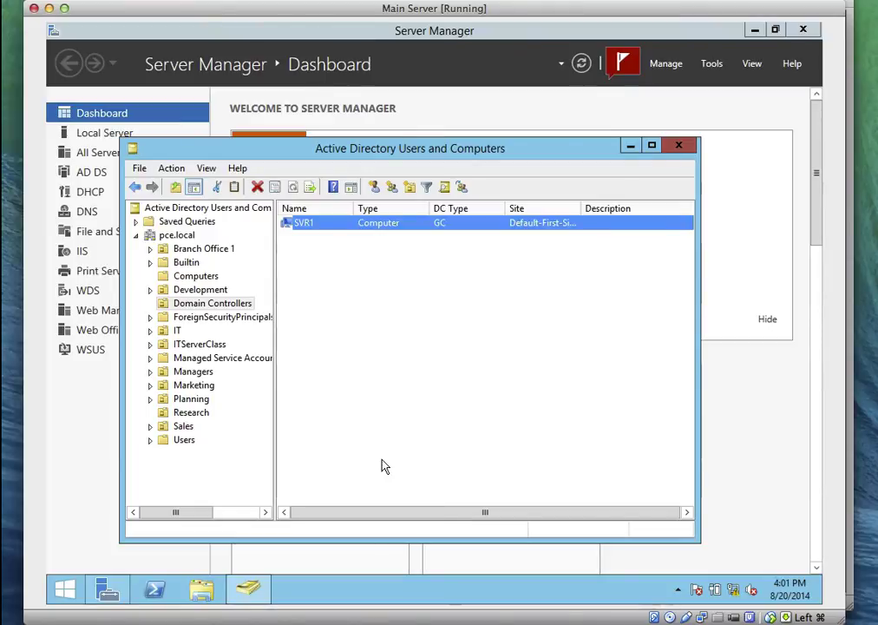
# Search for cmd from the Start screen and run Command Prompt as administrator
pyautogui.click(63, 594)
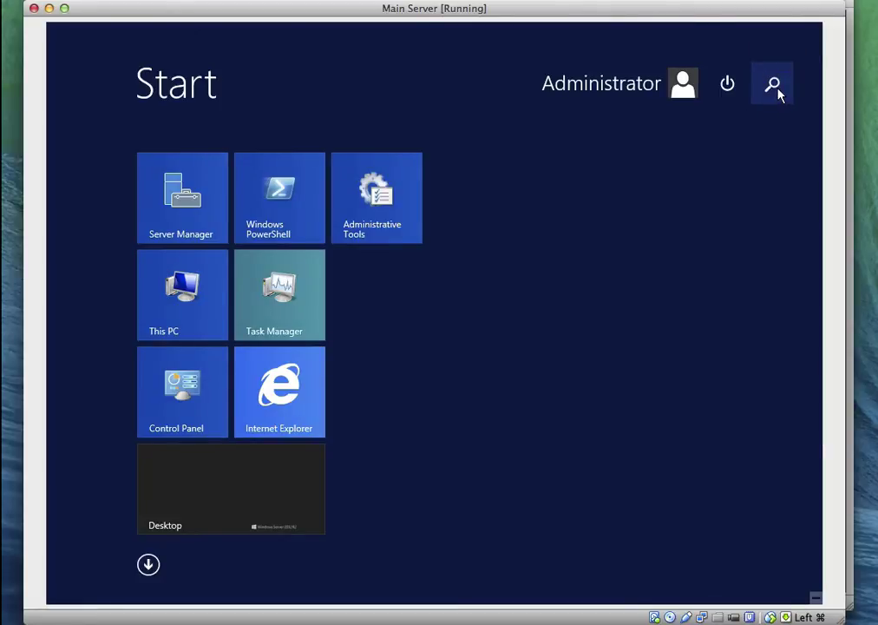
pyautogui.click(774, 88)
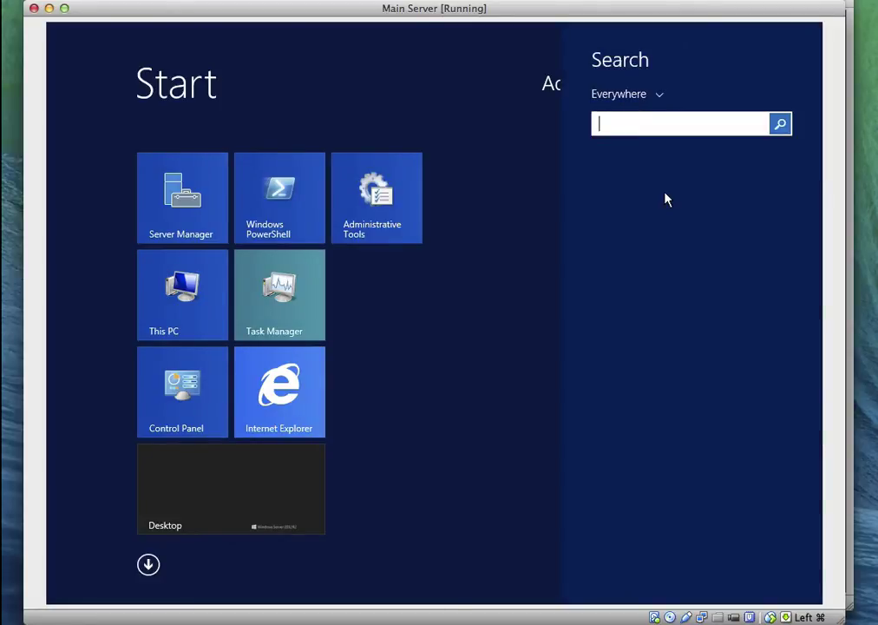
pyautogui.write('cmd')
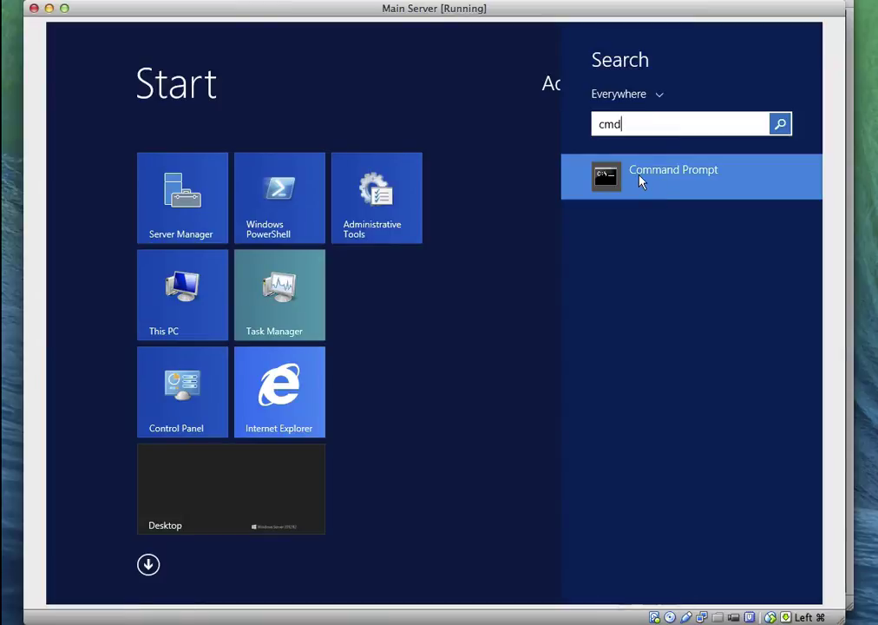
pyautogui.rightClick(641, 181)
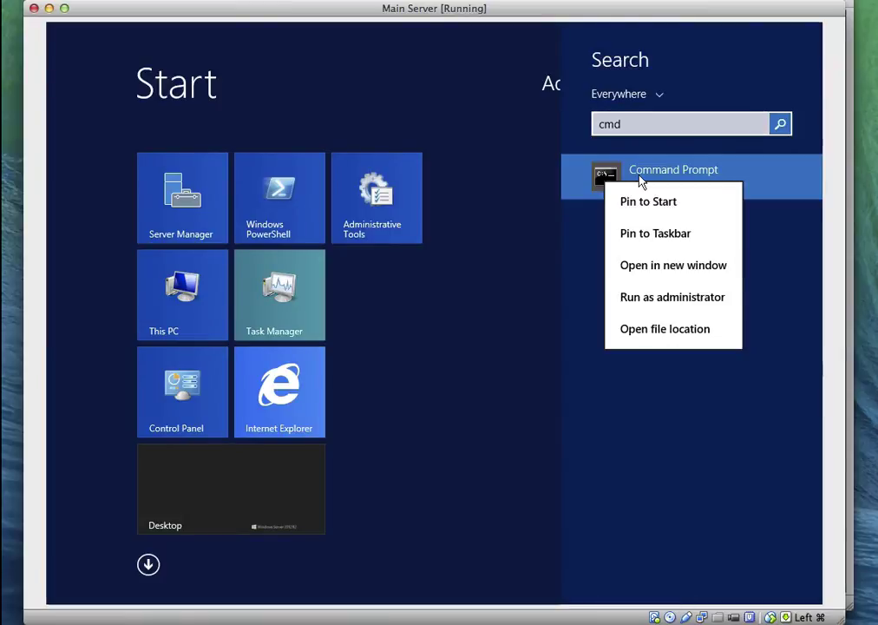
pyautogui.click(647, 301)
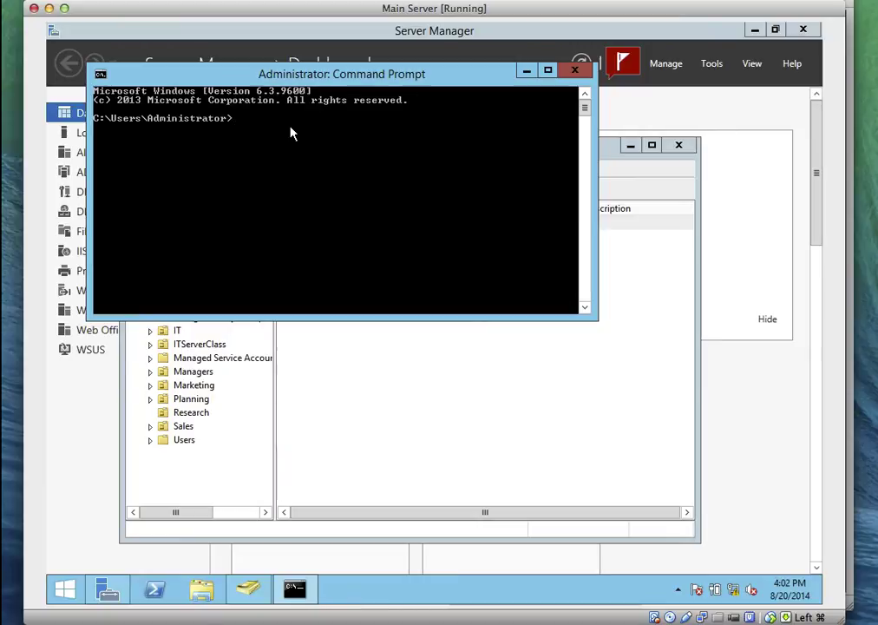
# Configure the Windows Event Collector service with wecutil qc, accepting the change of startup mode to Delay-Start
pyautogui.write('wecu')
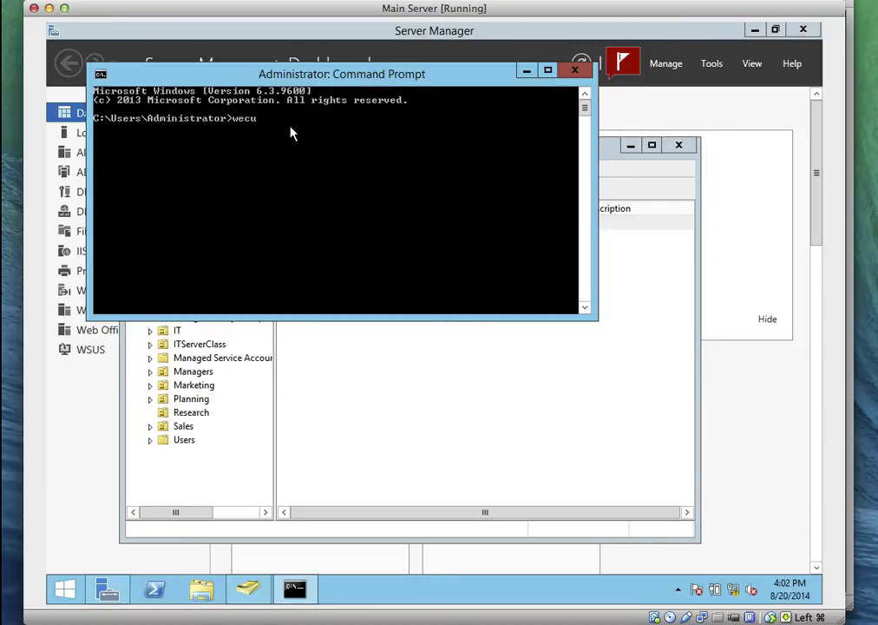
pyautogui.write('til')
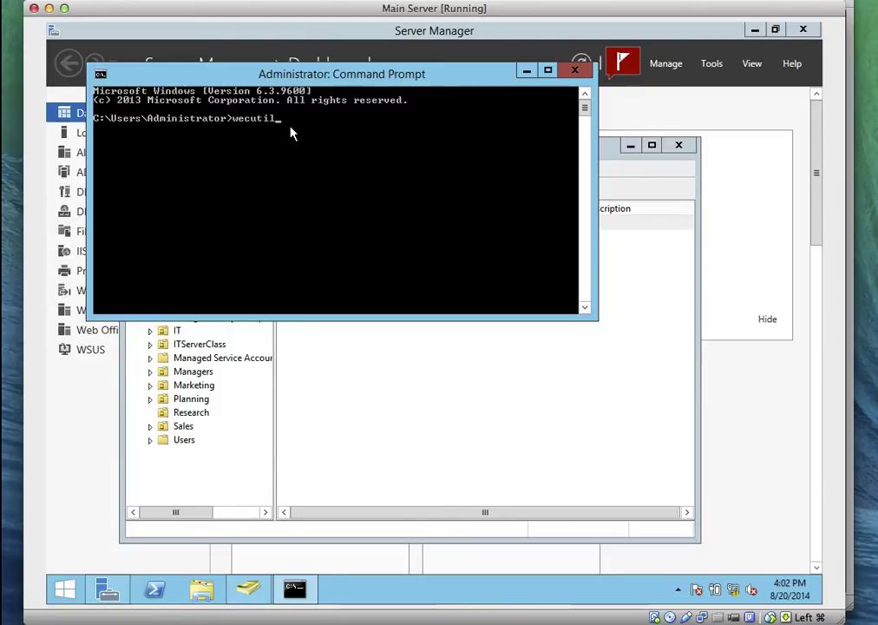
pyautogui.write(' qc')
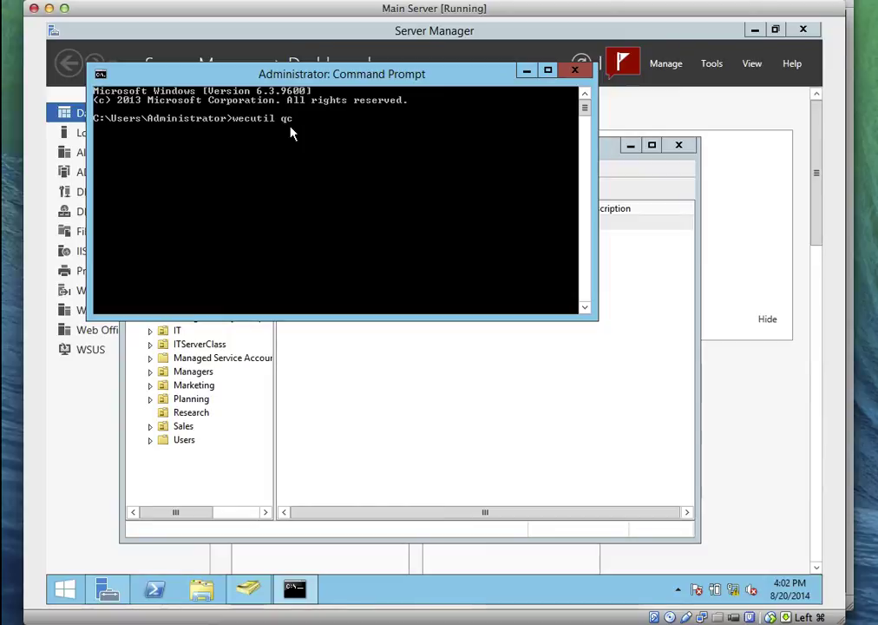
pyautogui.press('Return')
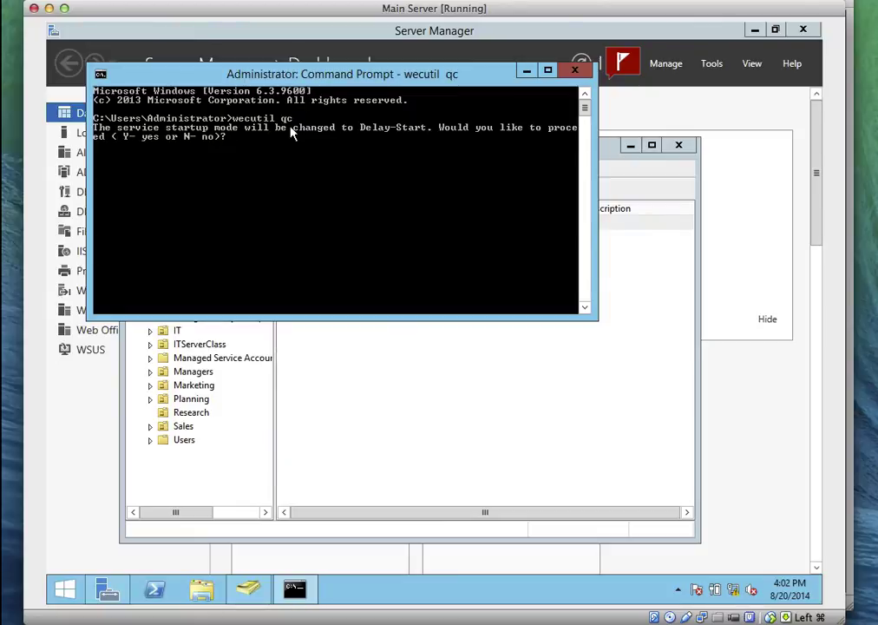
pyautogui.write('y')
pyautogui.press('Return')
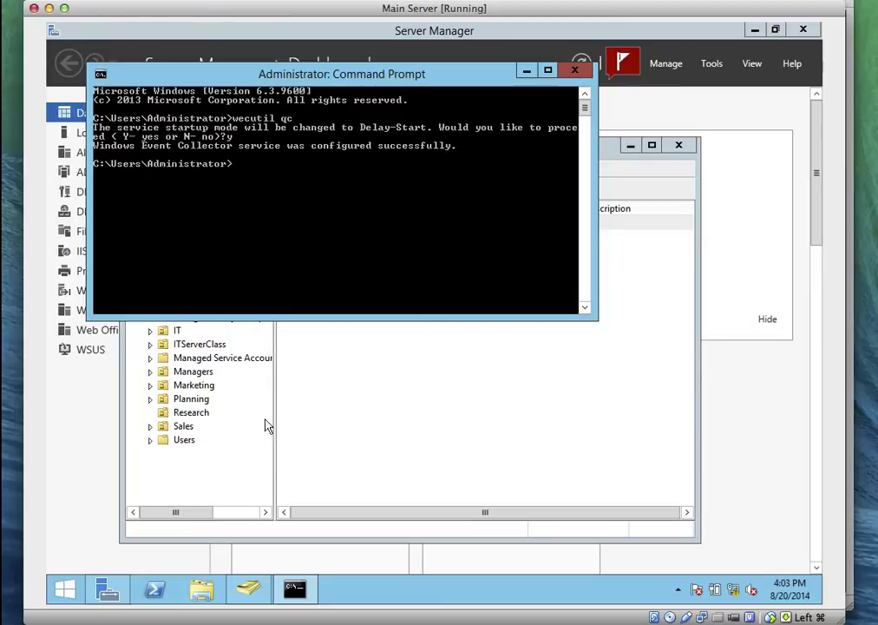
# Launch Event Viewer from Server Manager and start creating a new event subscription
pyautogui.click(709, 66)
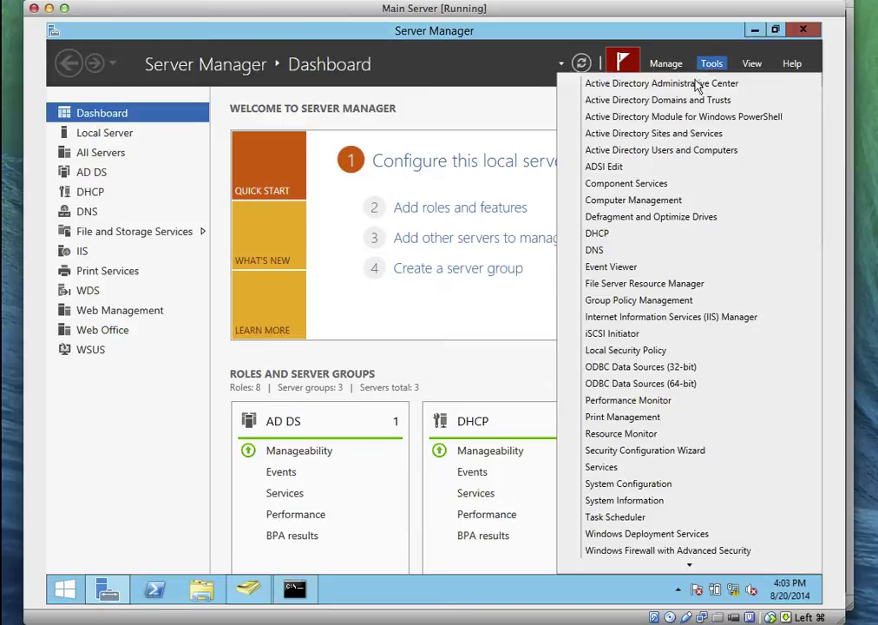
pyautogui.click(631, 270)
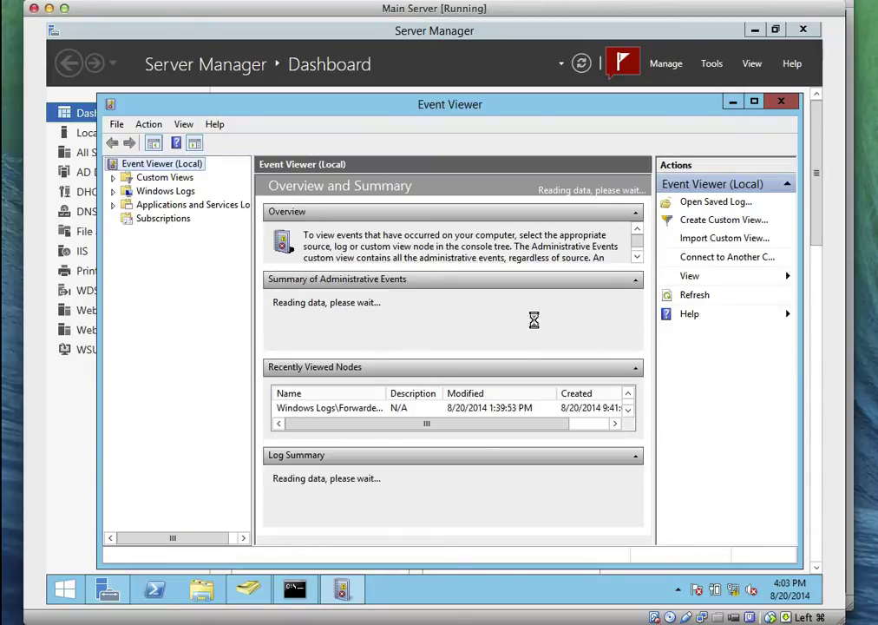
pyautogui.click(178, 223)
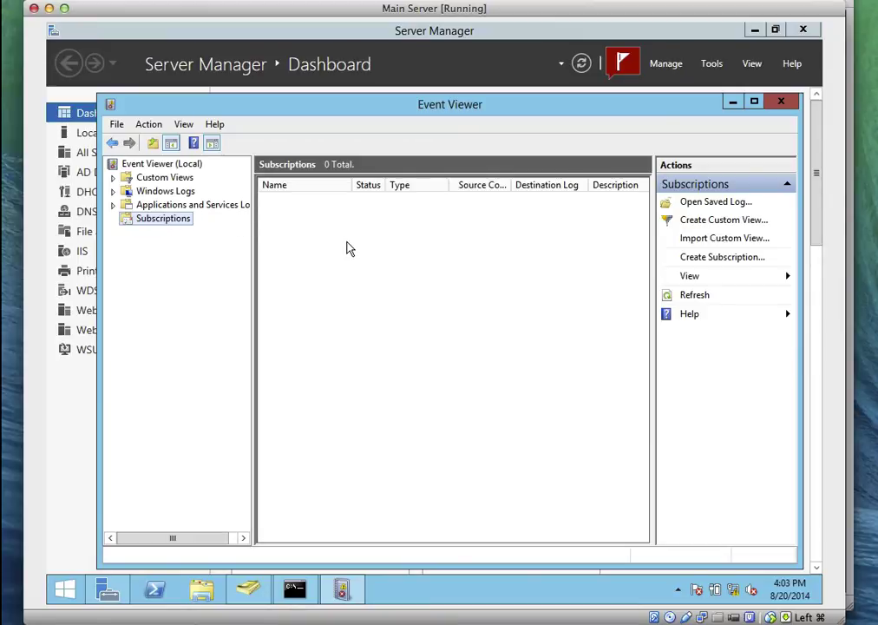
pyautogui.rightClick(299, 262)
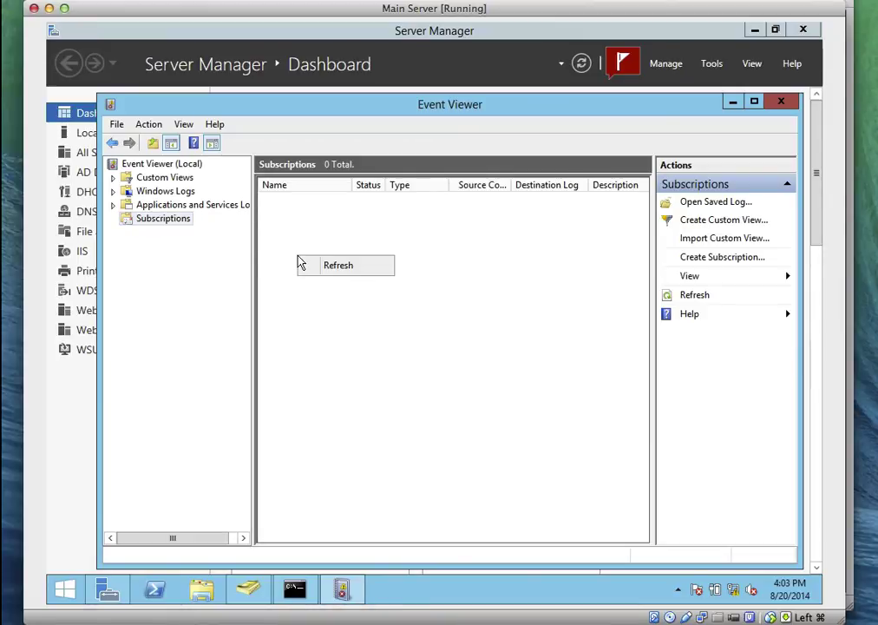
pyautogui.click(171, 222)
pyautogui.rightClick(170, 222)
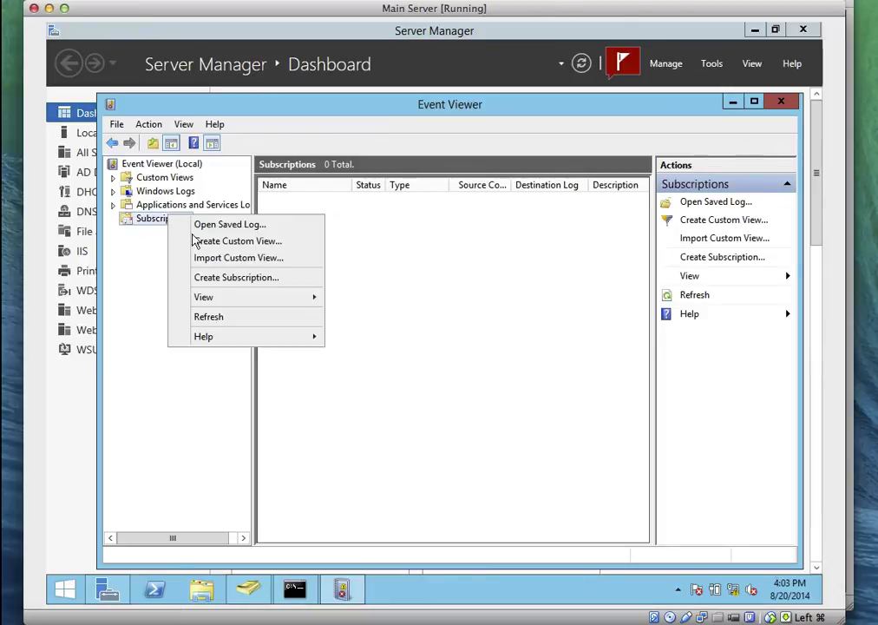
pyautogui.click(240, 286)
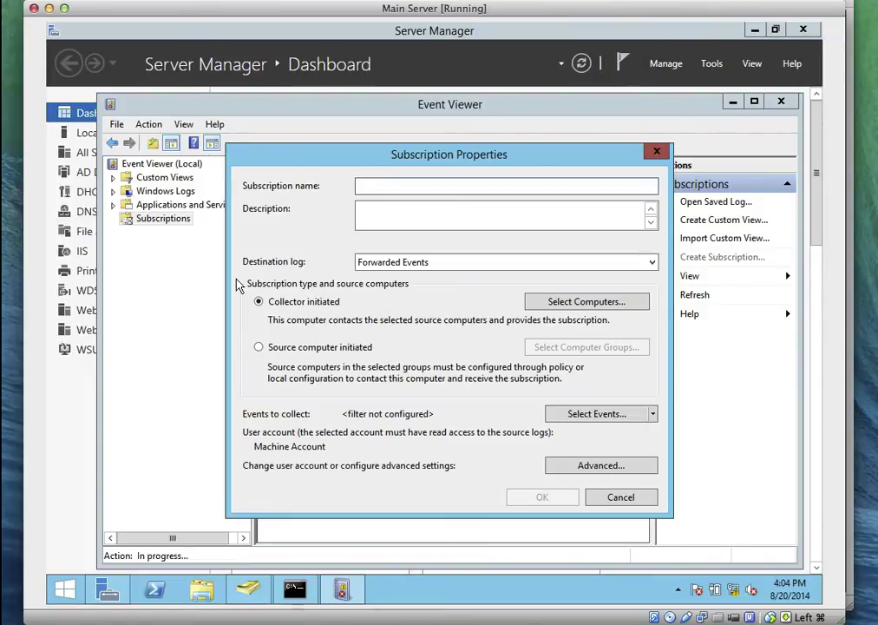
# Name the subscription SVR2 Events and keep Forwarded Events as its destination log
pyautogui.write('SVR2')
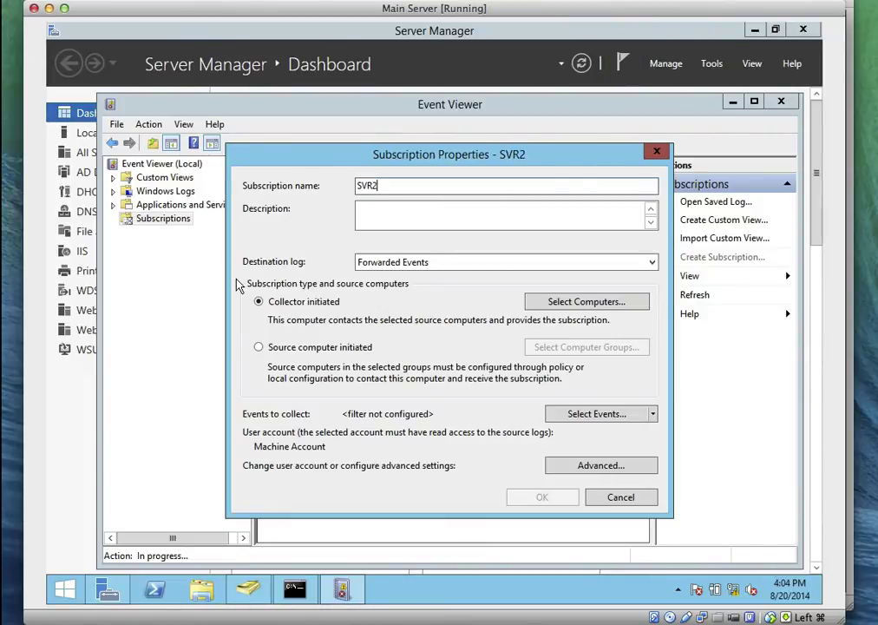
pyautogui.write(' E')
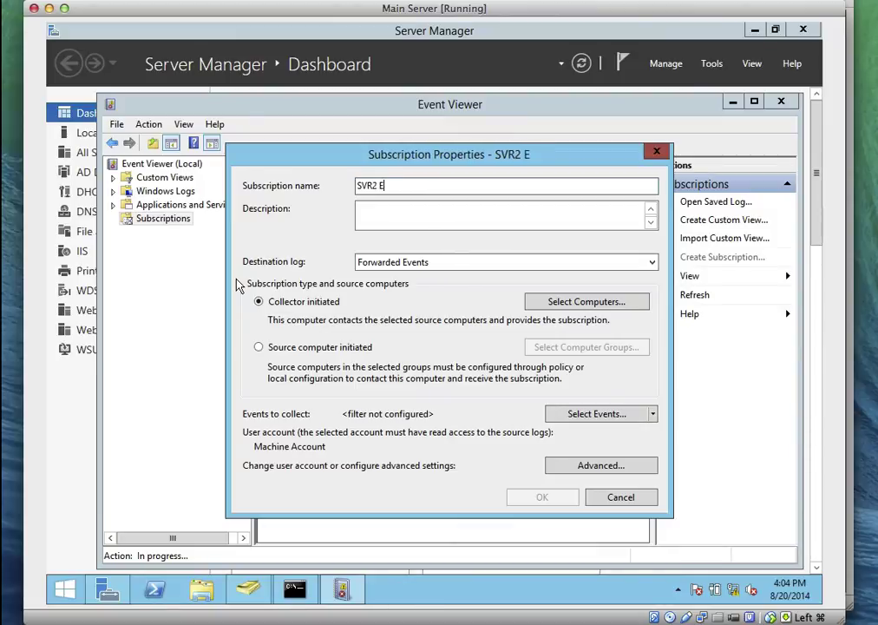
pyautogui.write('vents')
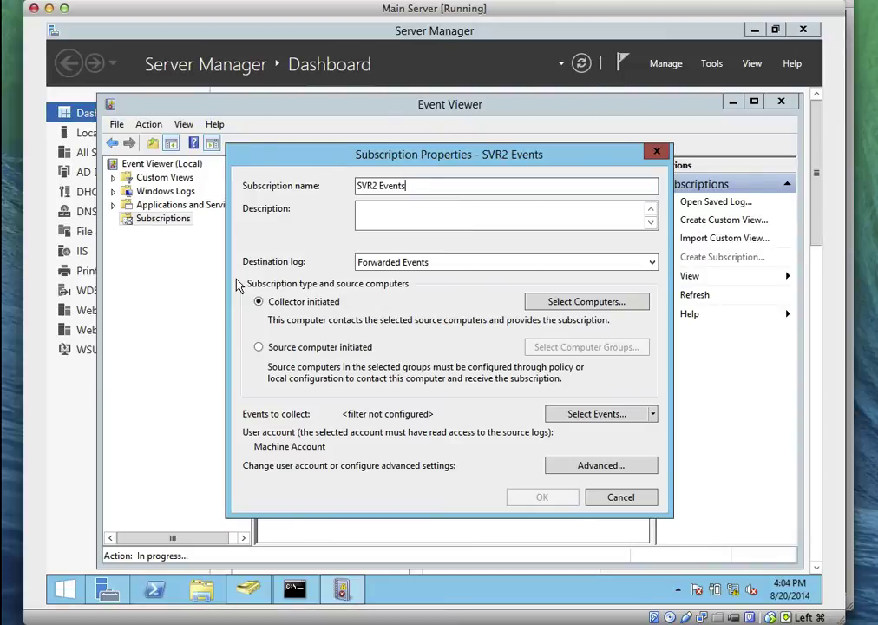
pyautogui.click(376, 271)
pyautogui.click(377, 270)
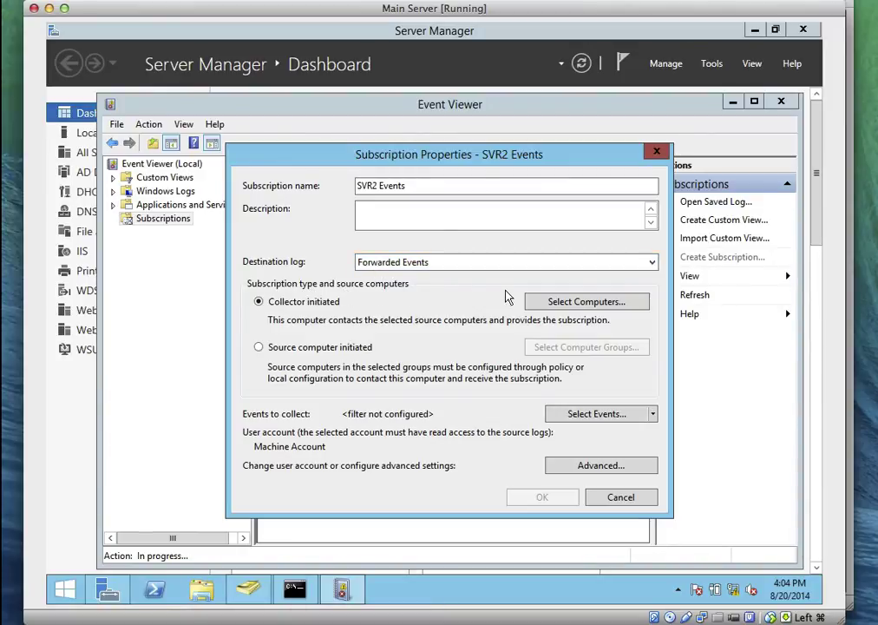
# Add domain computer SVR2 as the subscription's source computer and test its connectivity
pyautogui.click(556, 305)
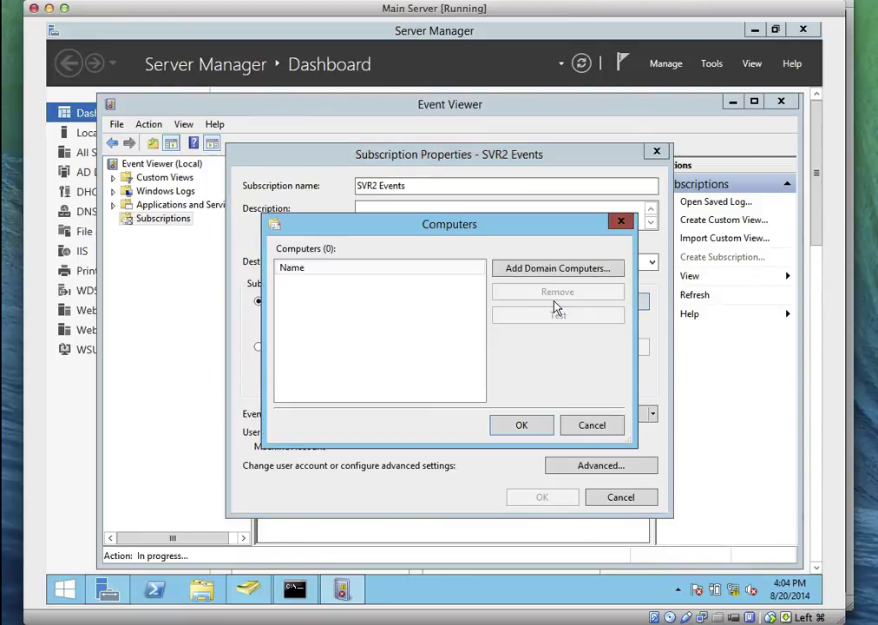
pyautogui.click(516, 275)
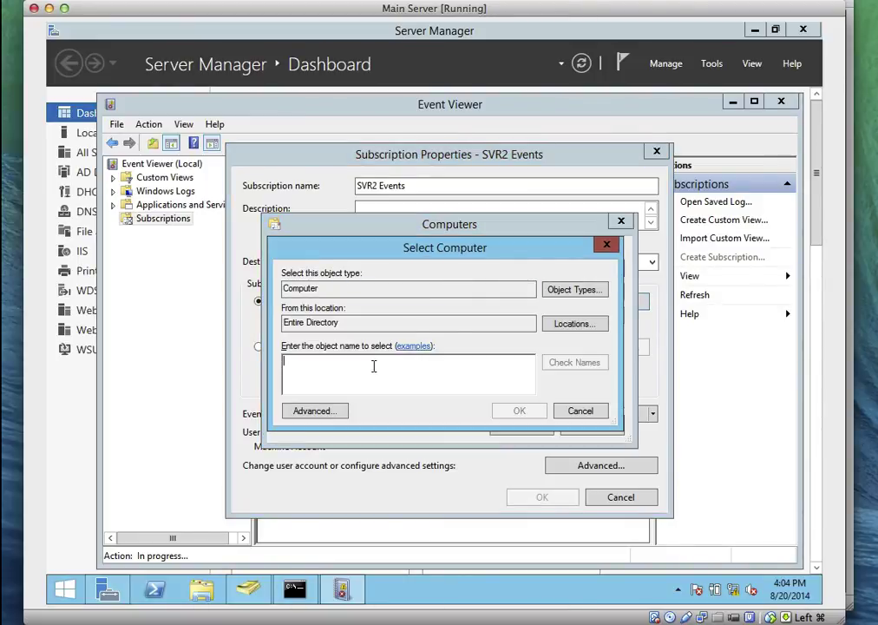
pyautogui.write('SVR2')
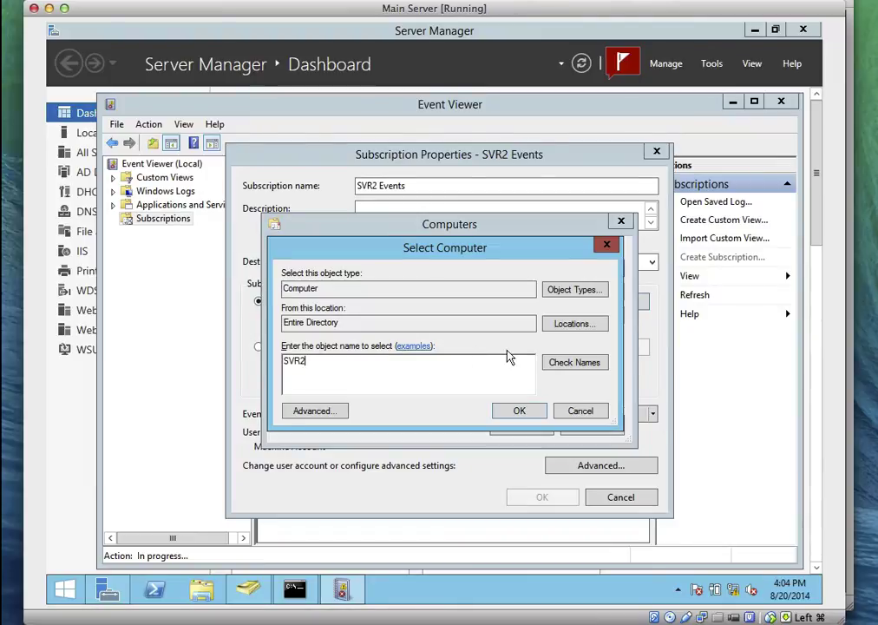
pyautogui.click(556, 365)
pyautogui.click(512, 412)
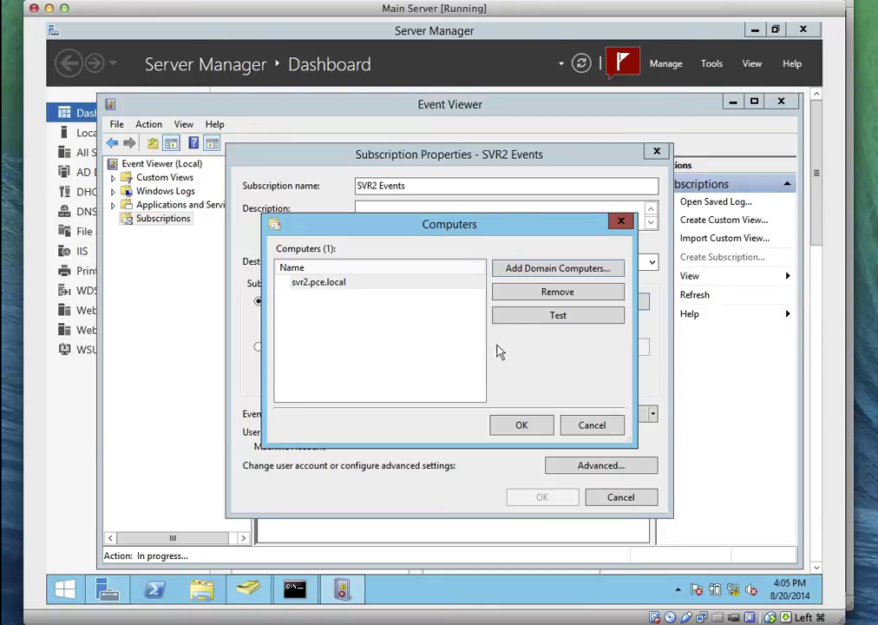
pyautogui.click(537, 318)
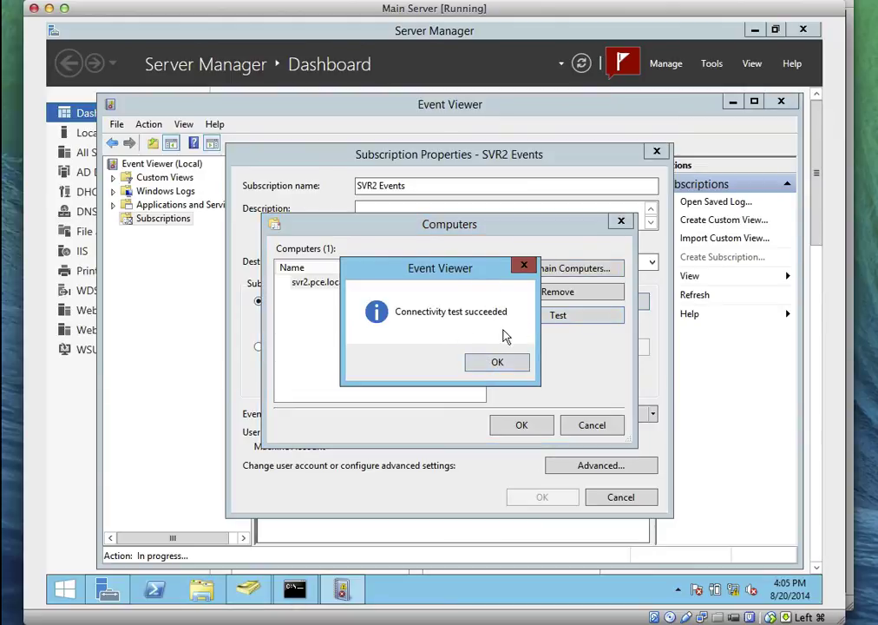
pyautogui.click(492, 367)
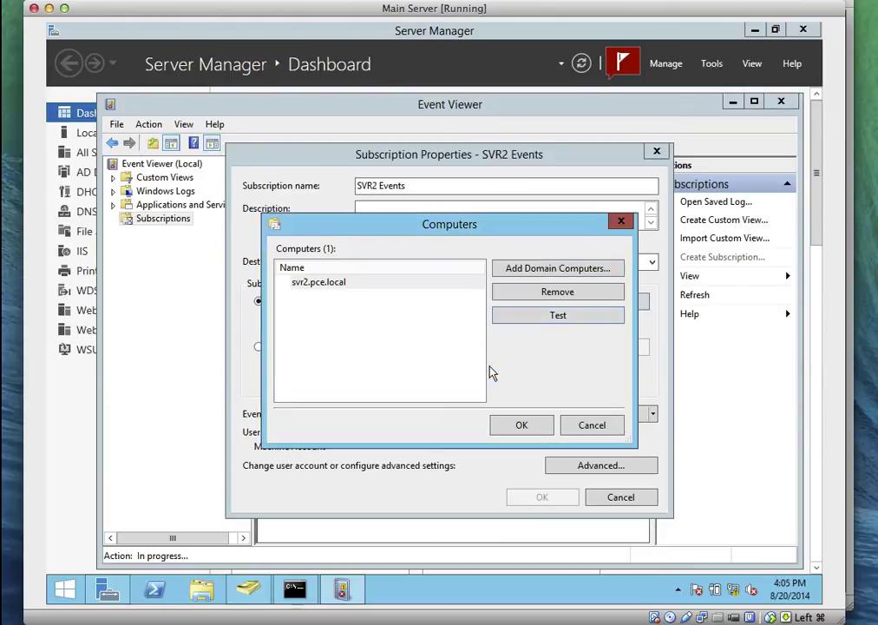
pyautogui.click(519, 425)
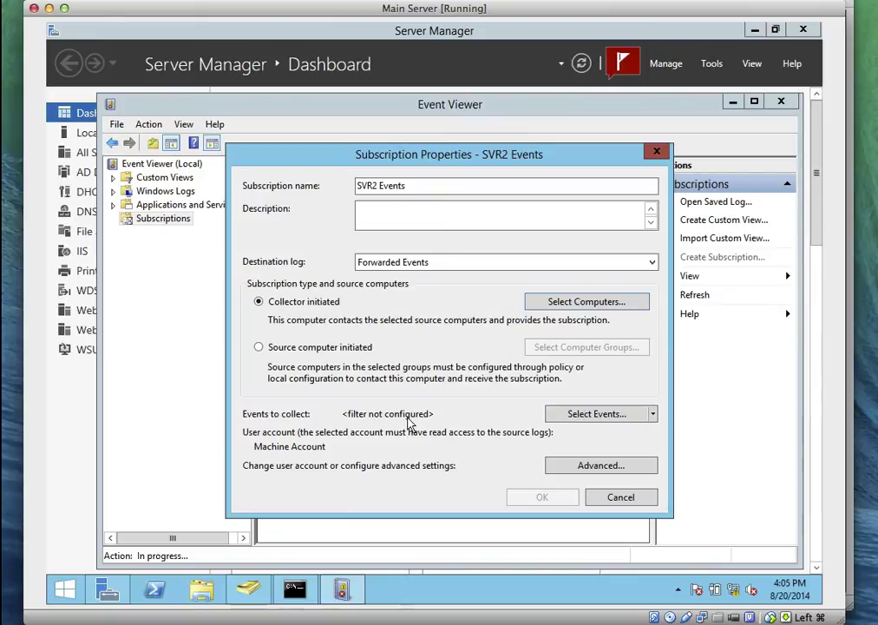
# Filter the events to collect to the last 7 days with the Critical, Warning, Verbose and Error levels
pyautogui.click(636, 414)
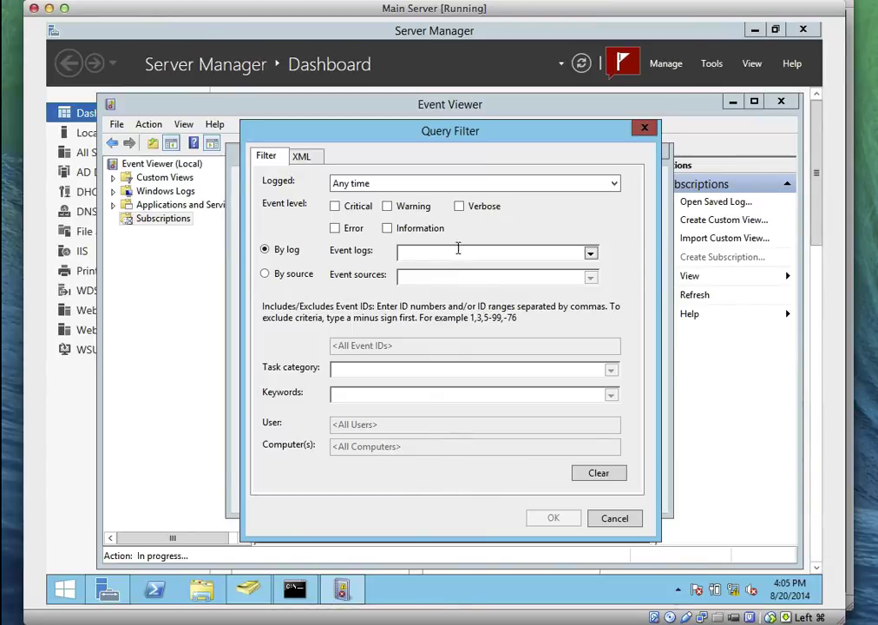
pyautogui.click(413, 185)
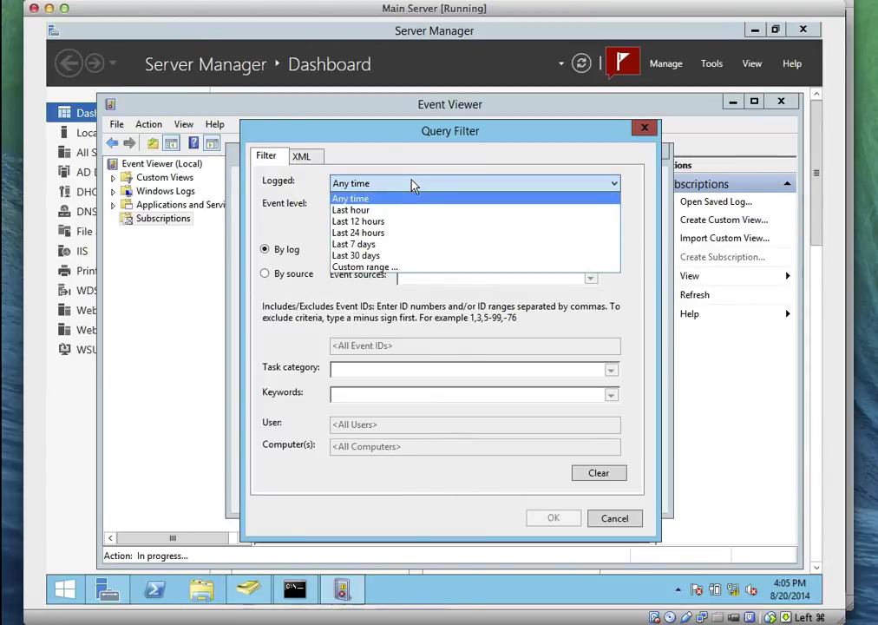
pyautogui.click(386, 251)
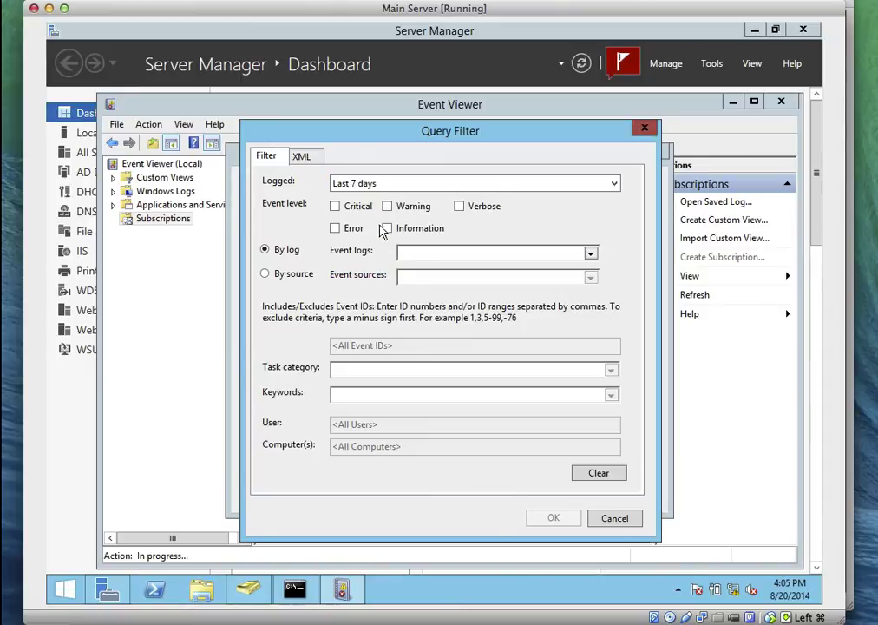
pyautogui.click(337, 208)
pyautogui.click(388, 208)
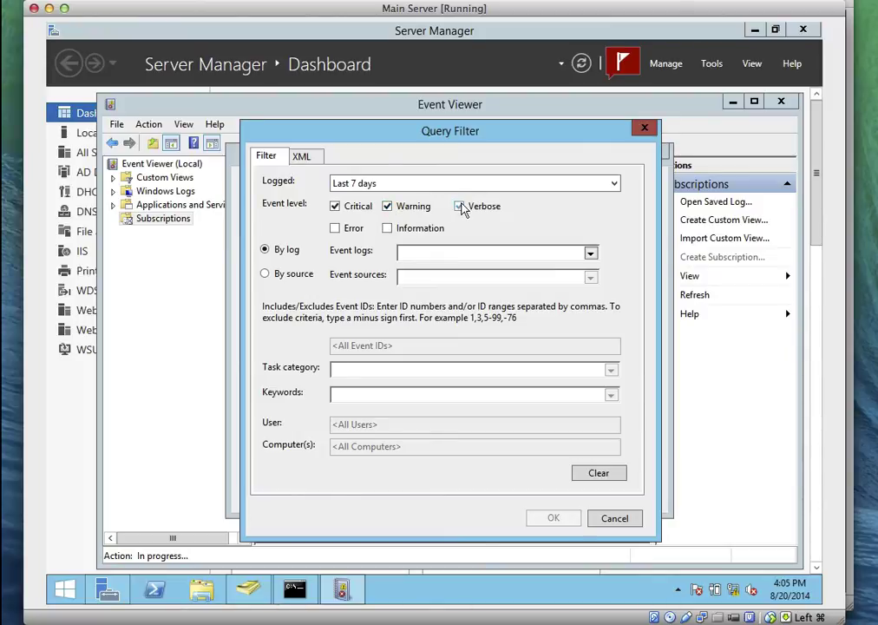
pyautogui.click(336, 229)
# Choose the Microsoft Windows Diagnosis-PLA Operational log as the event log to collect and save the subscription
pyautogui.click(590, 252)
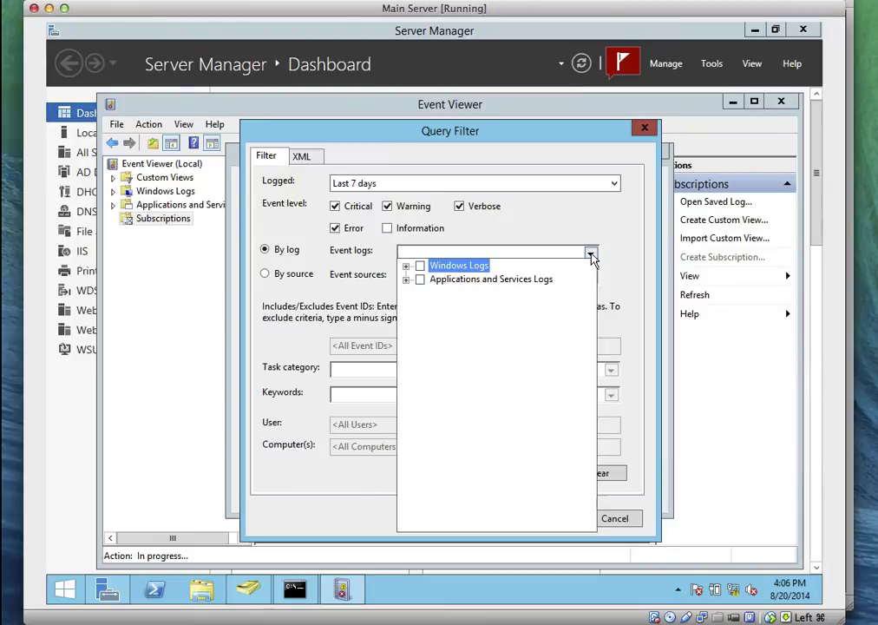
pyautogui.click(406, 279)
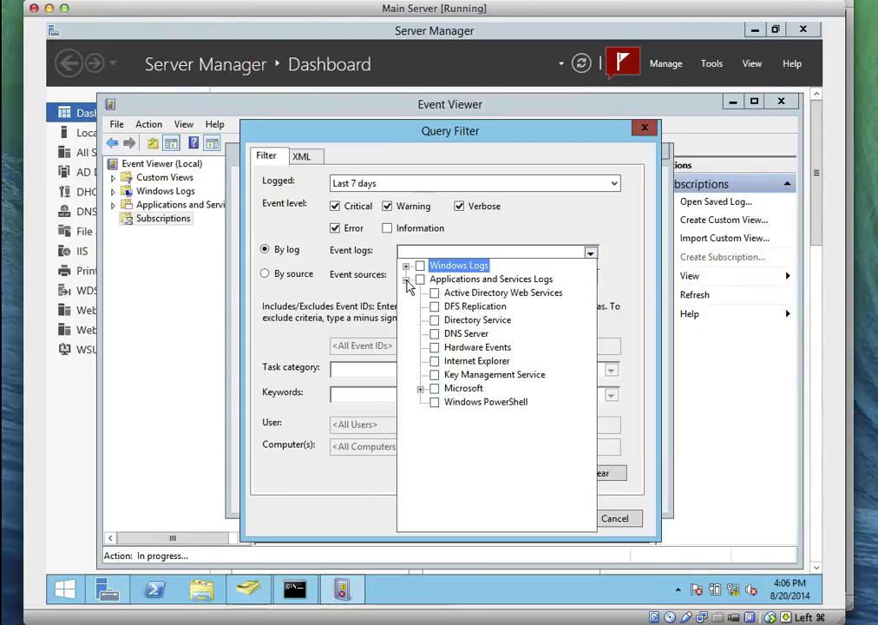
pyautogui.click(419, 388)
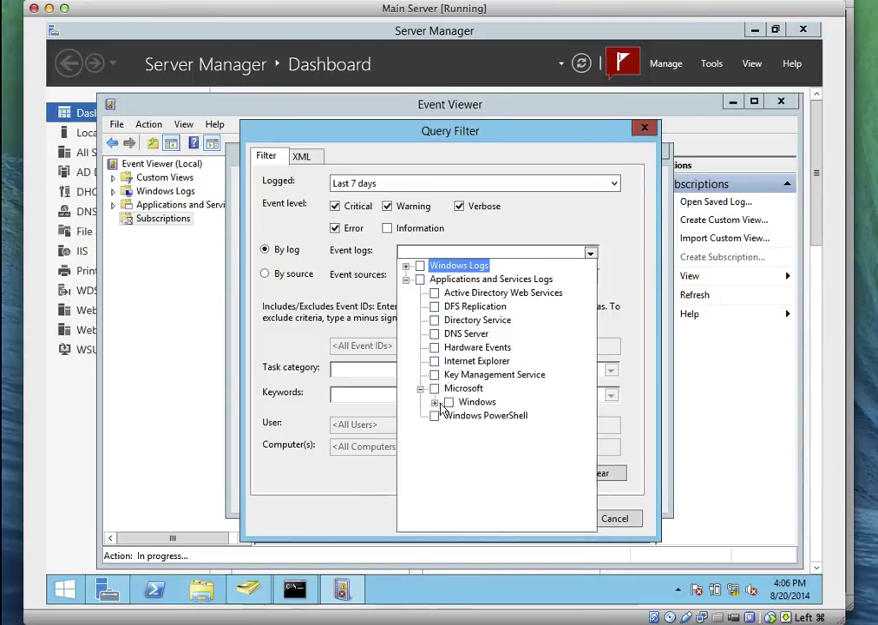
pyautogui.click(435, 402)
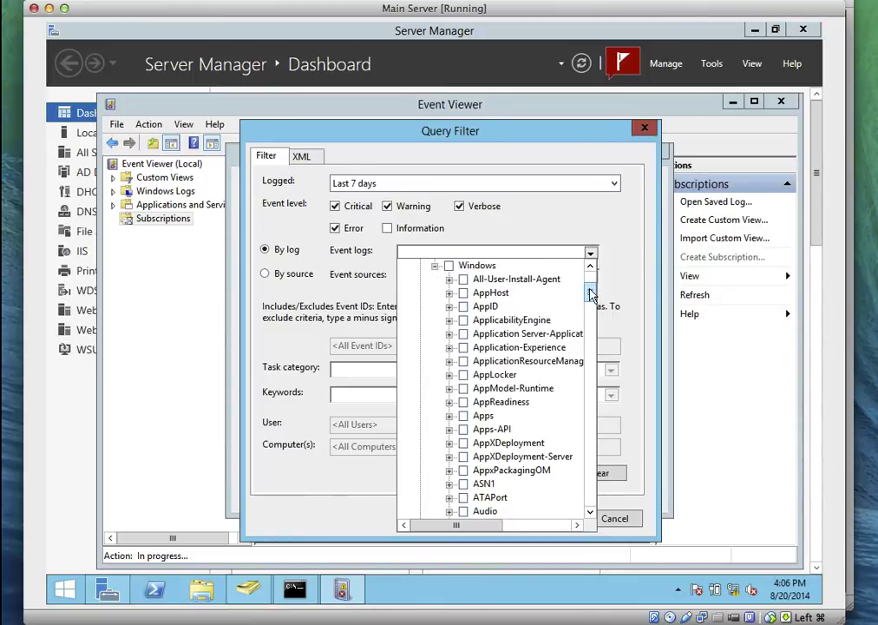
pyautogui.moveTo(591, 291); pyautogui.dragTo(590, 314)
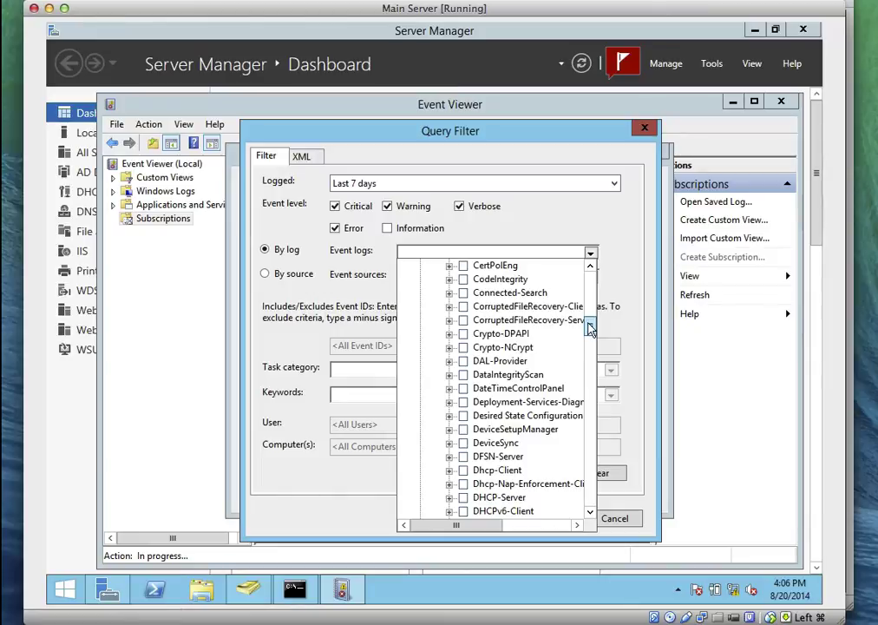
pyautogui.moveTo(589, 328); pyautogui.dragTo(589, 338)
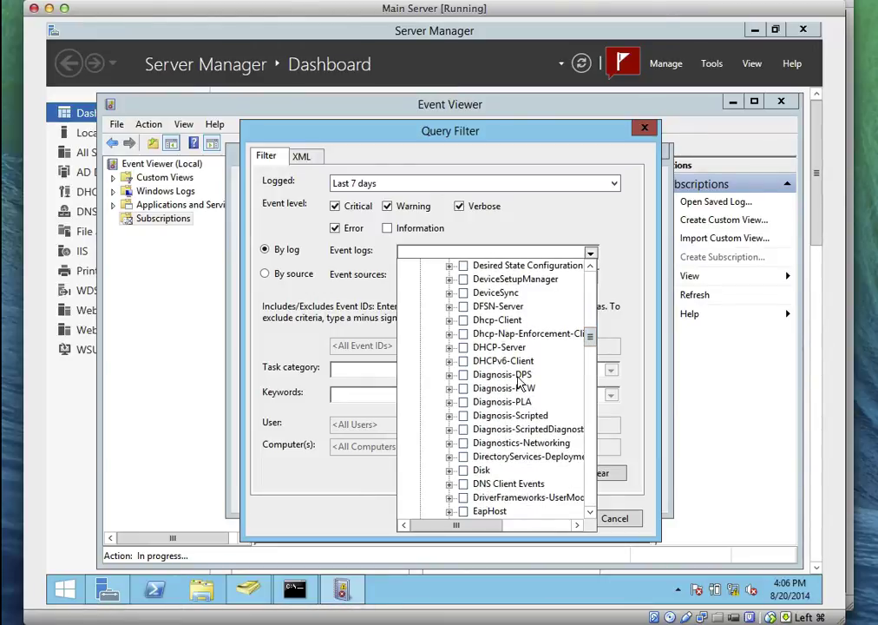
pyautogui.click(448, 402)
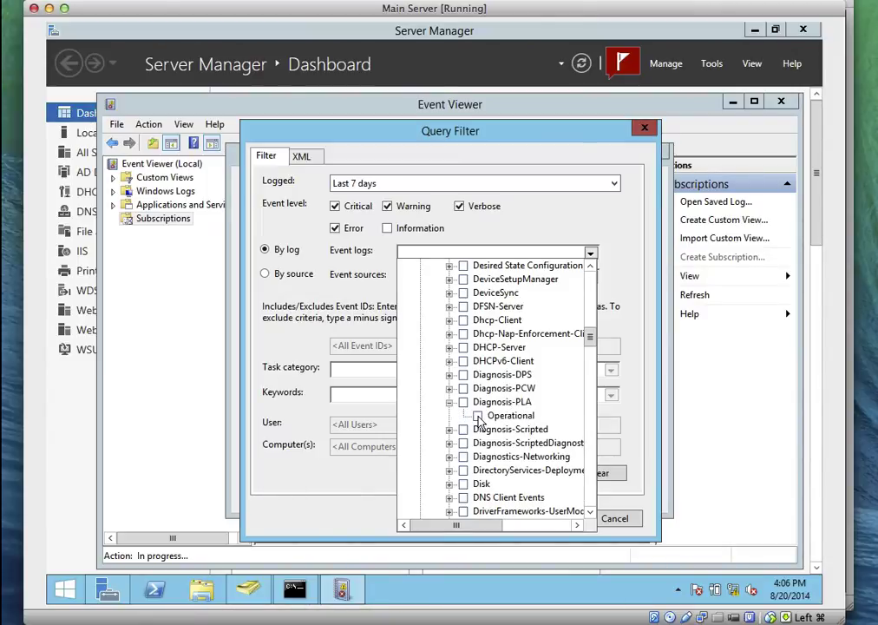
pyautogui.click(477, 416)
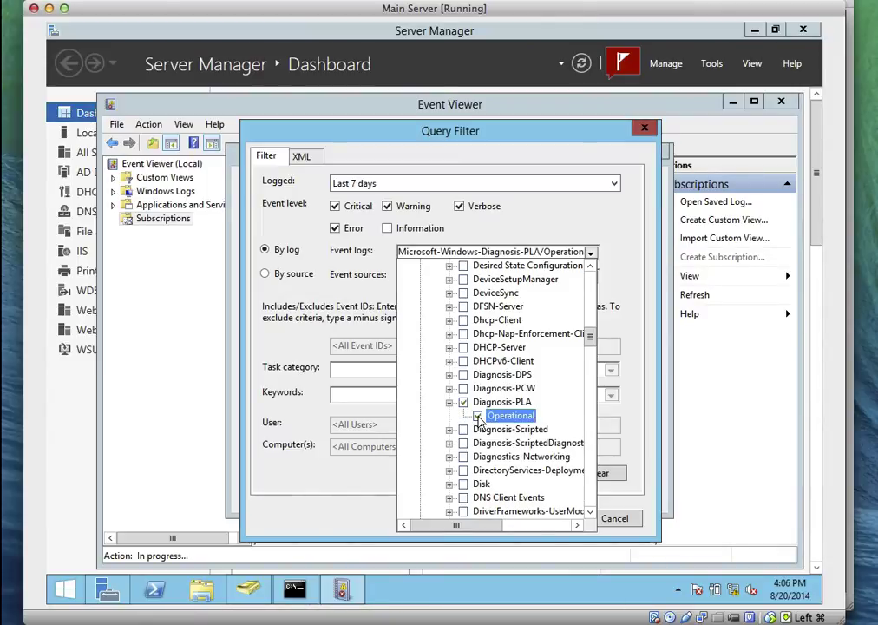
pyautogui.click(611, 267)
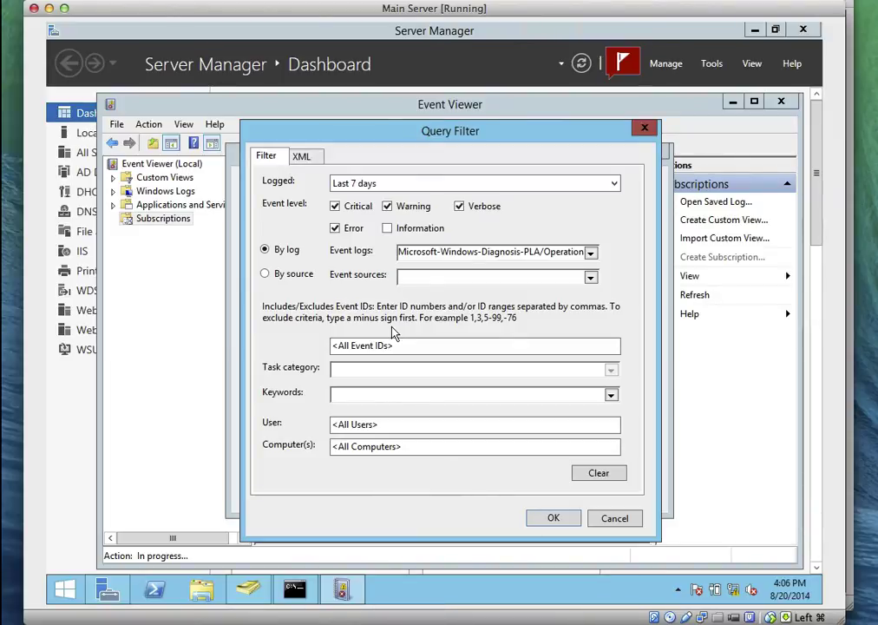
pyautogui.click(556, 519)
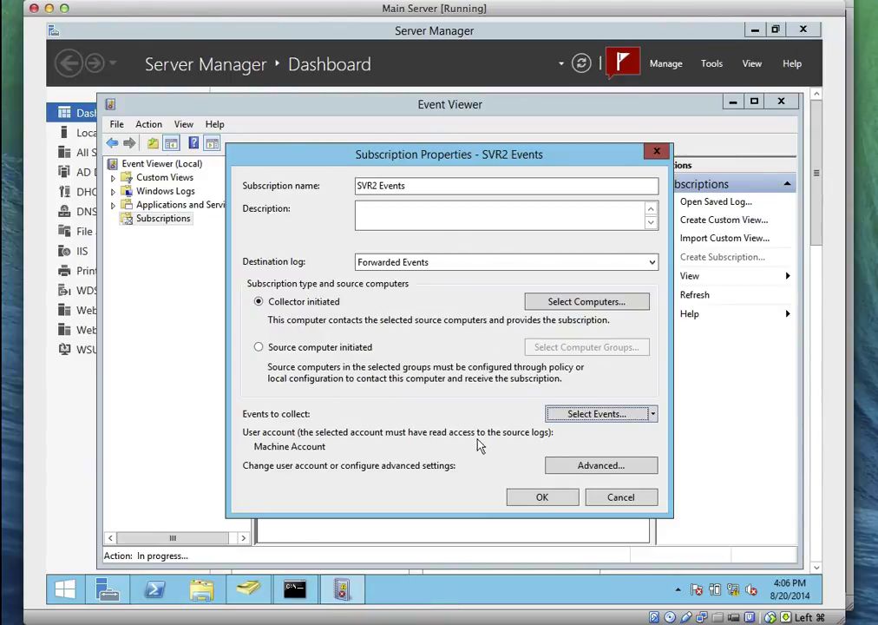
pyautogui.click(525, 498)
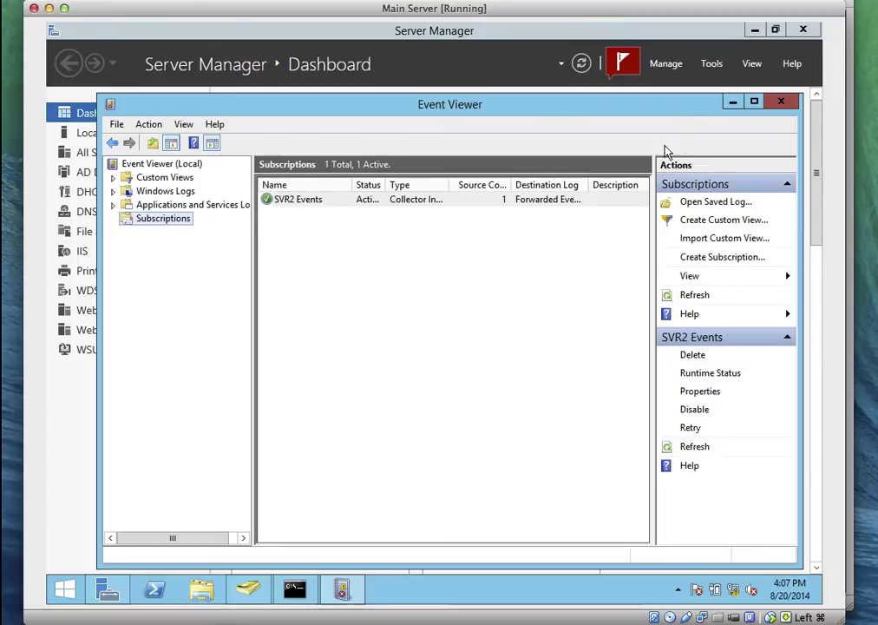
pyautogui.click(733, 102)
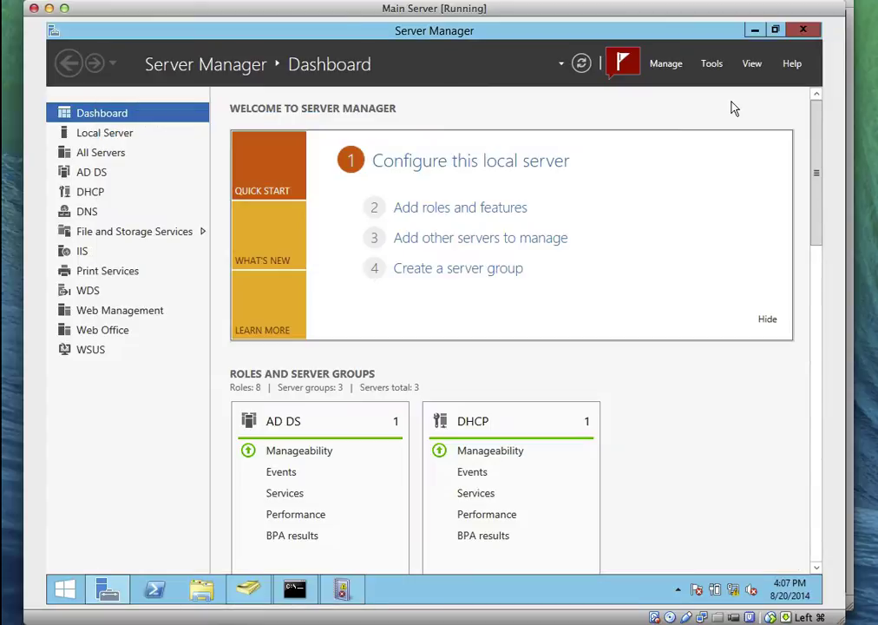
pyautogui.click(694, 1)
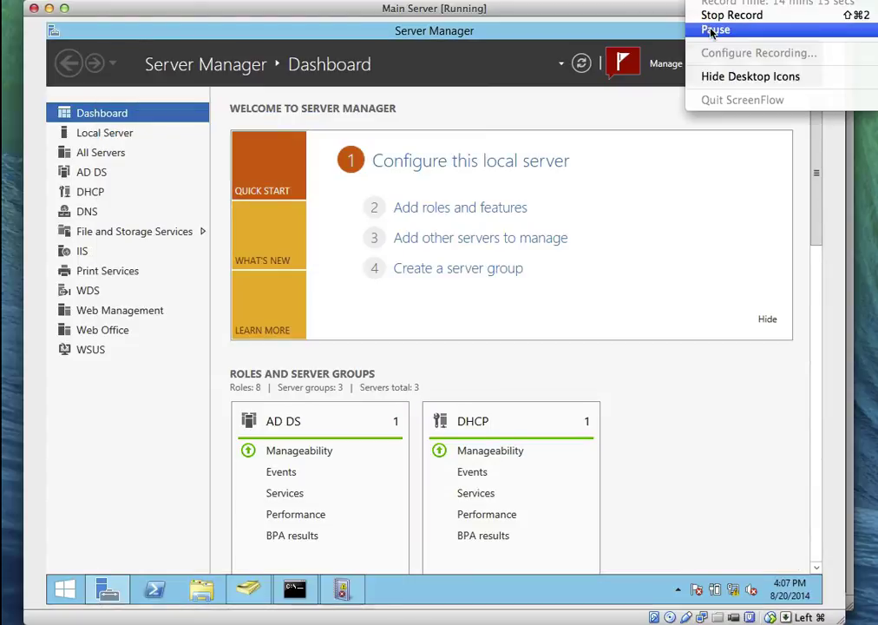
pyautogui.click(715, 28)
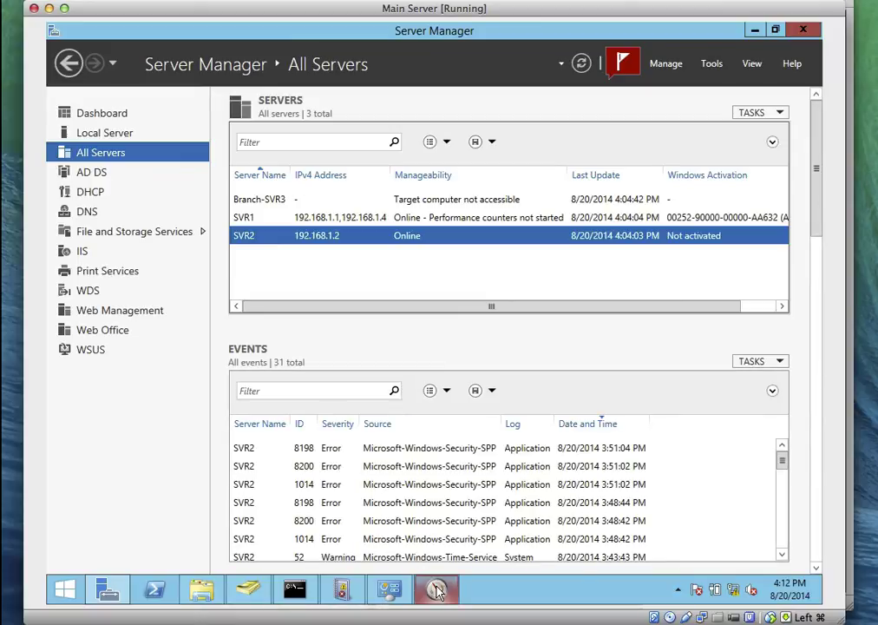
pyautogui.click(436, 589)
pyautogui.click(539, 364)
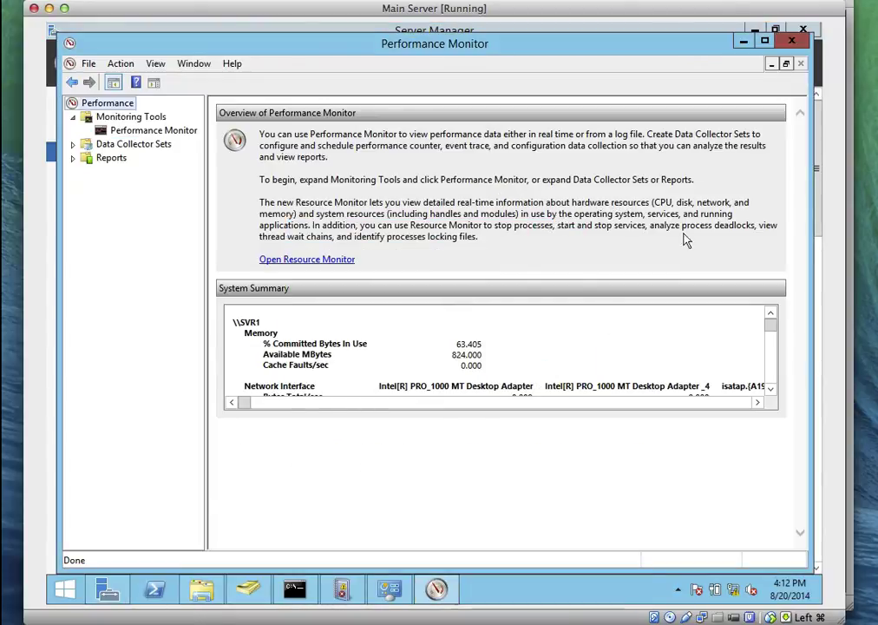
pyautogui.click(791, 41)
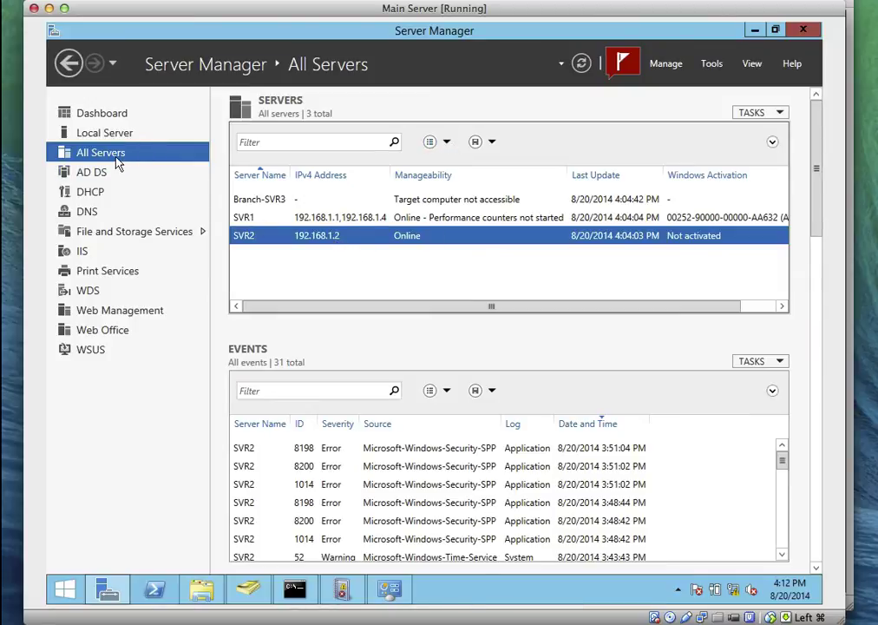
pyautogui.click(106, 116)
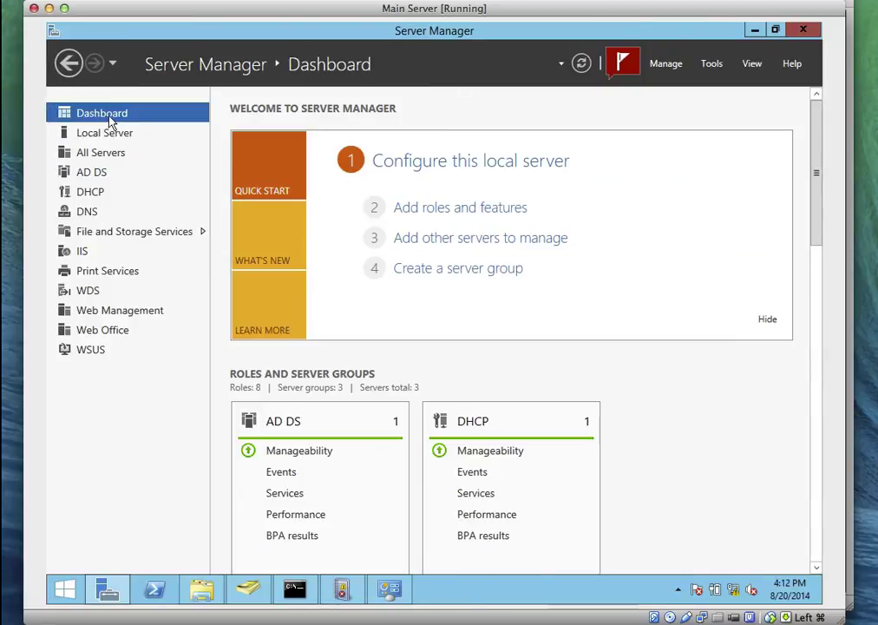
# Launch Computer Management for SVR2 from the list of all servers in Server Manager
pyautogui.click(97, 157)
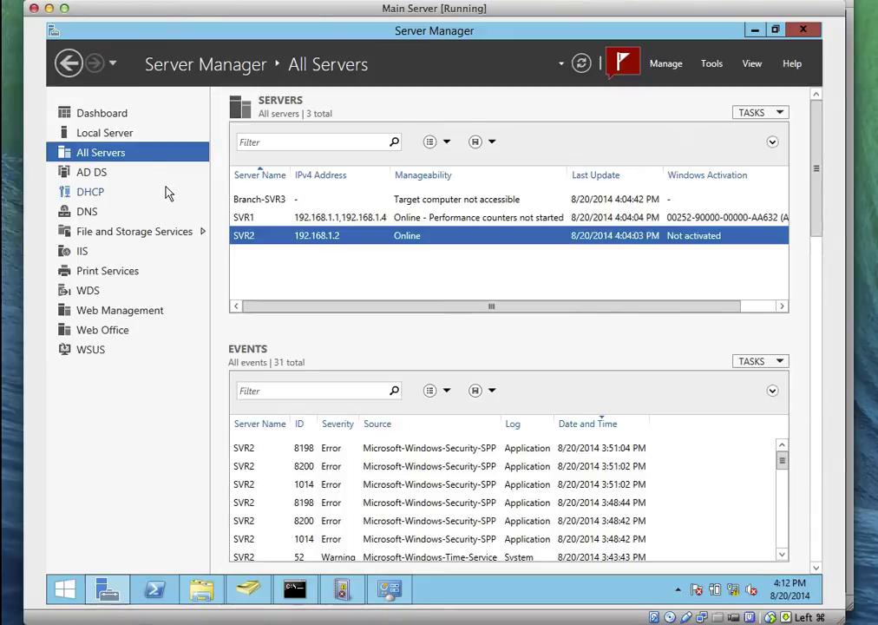
pyautogui.rightClick(269, 245)
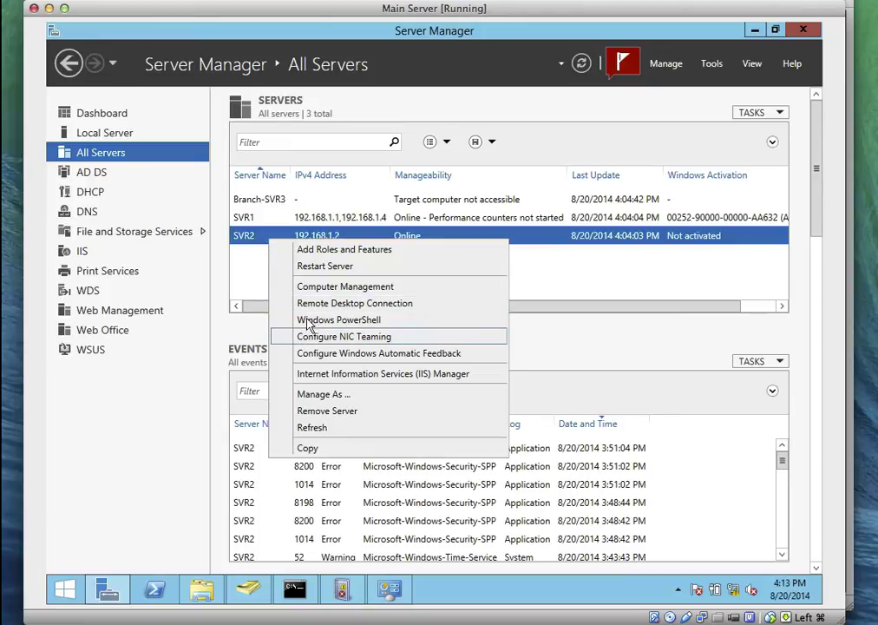
pyautogui.click(314, 288)
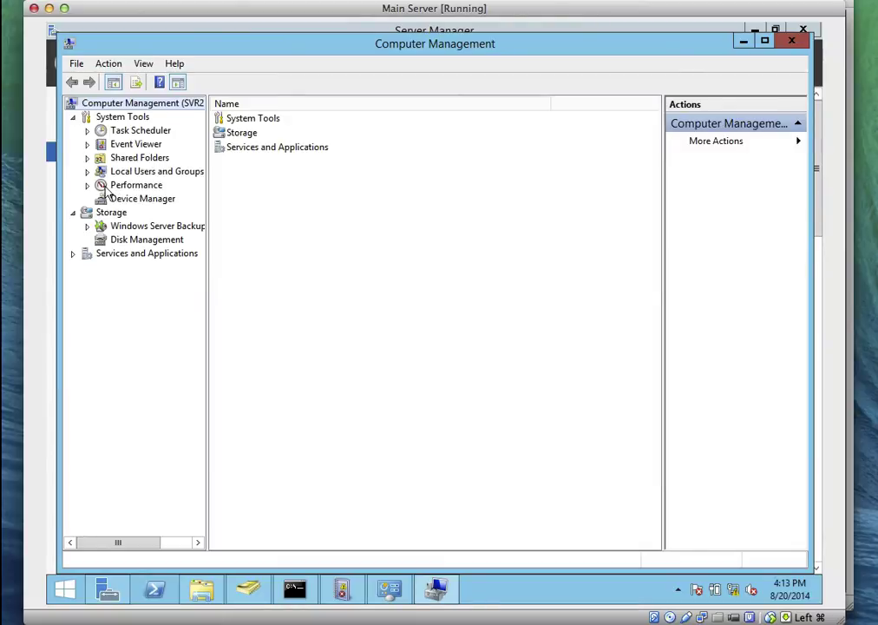
pyautogui.click(87, 186)
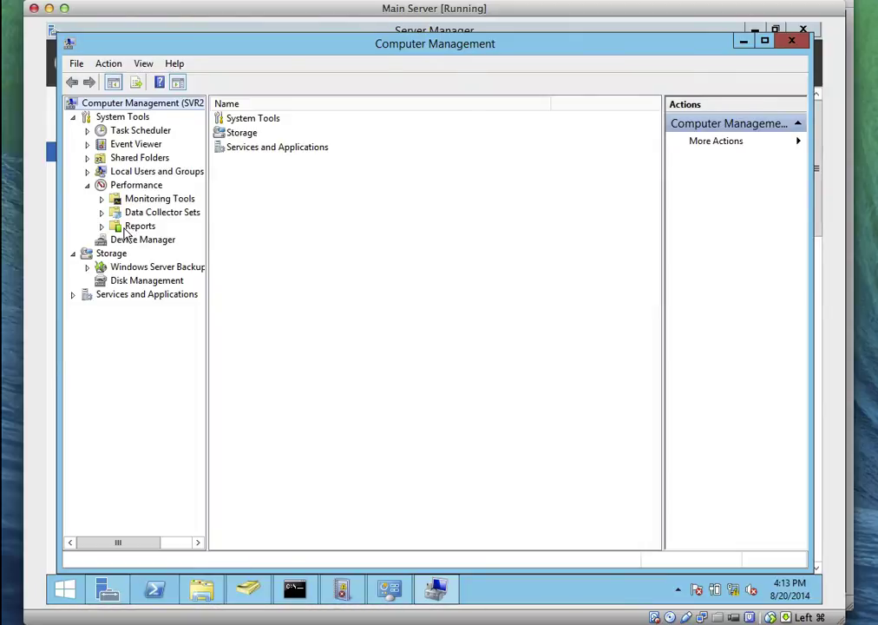
pyautogui.click(101, 212)
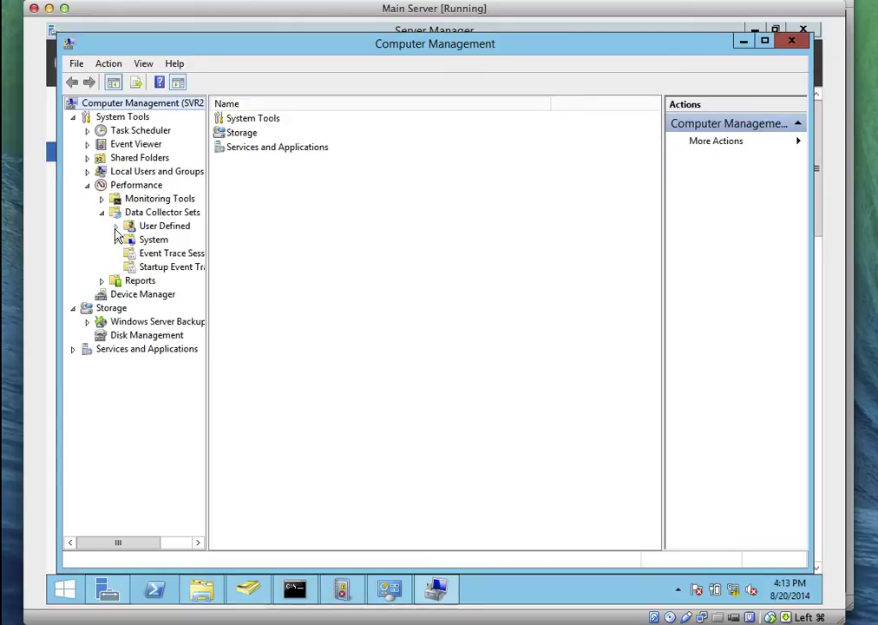
pyautogui.click(130, 229)
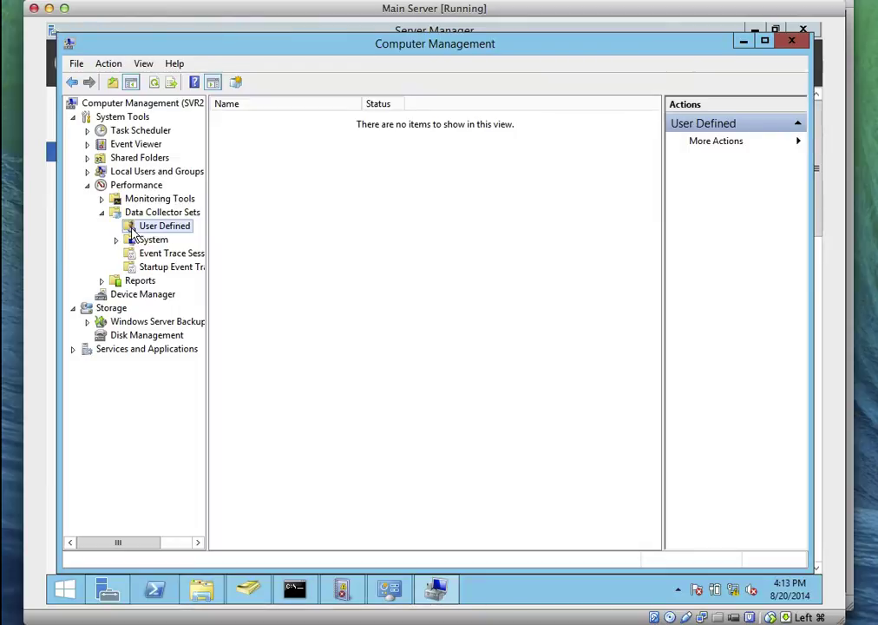
pyautogui.rightClick(133, 233)
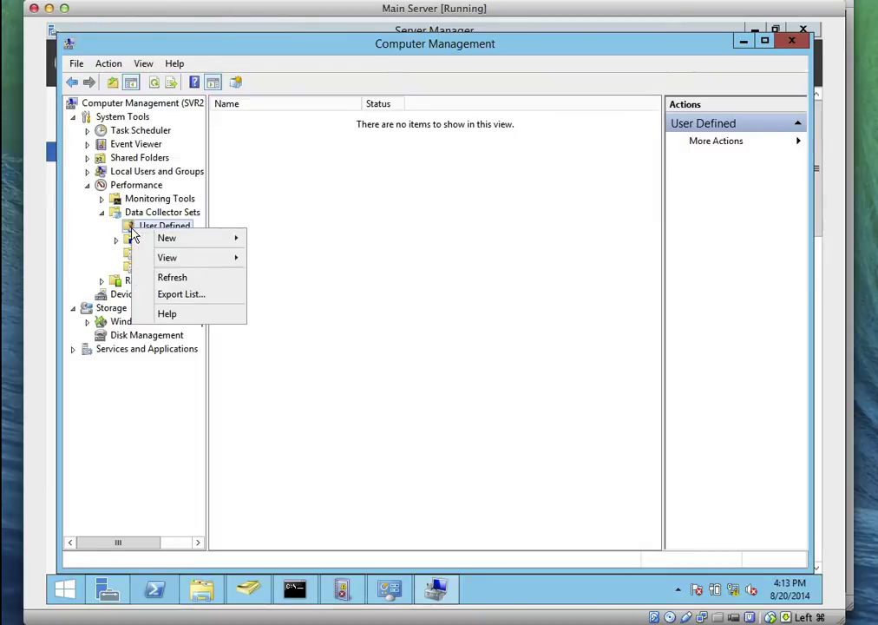
pyautogui.moveTo(173, 243)
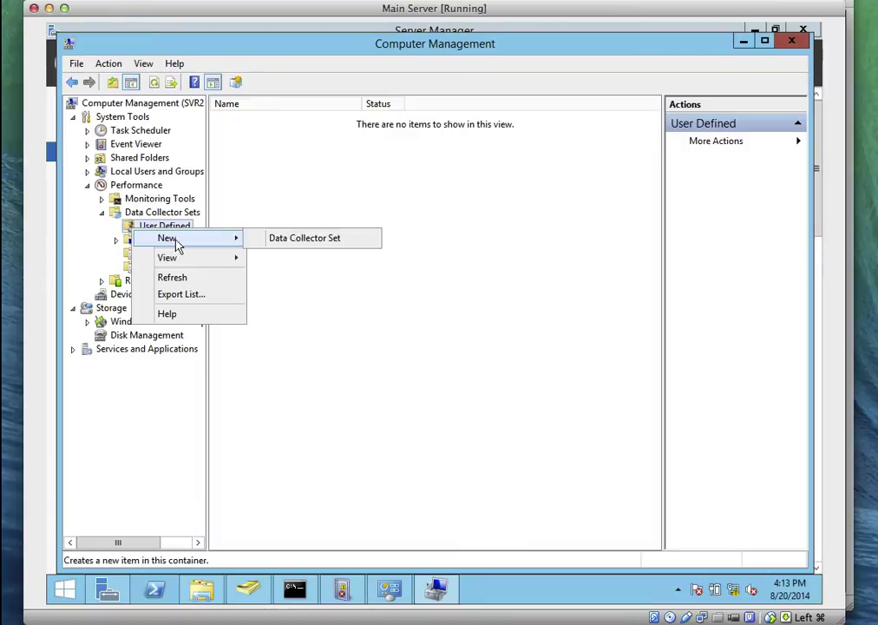
pyautogui.click(268, 242)
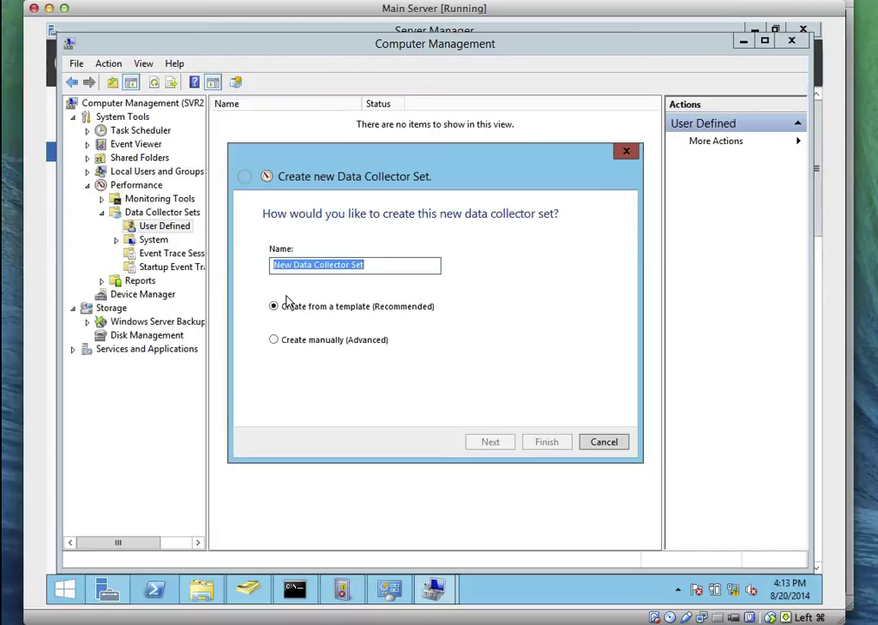
pyautogui.write('SVR2')
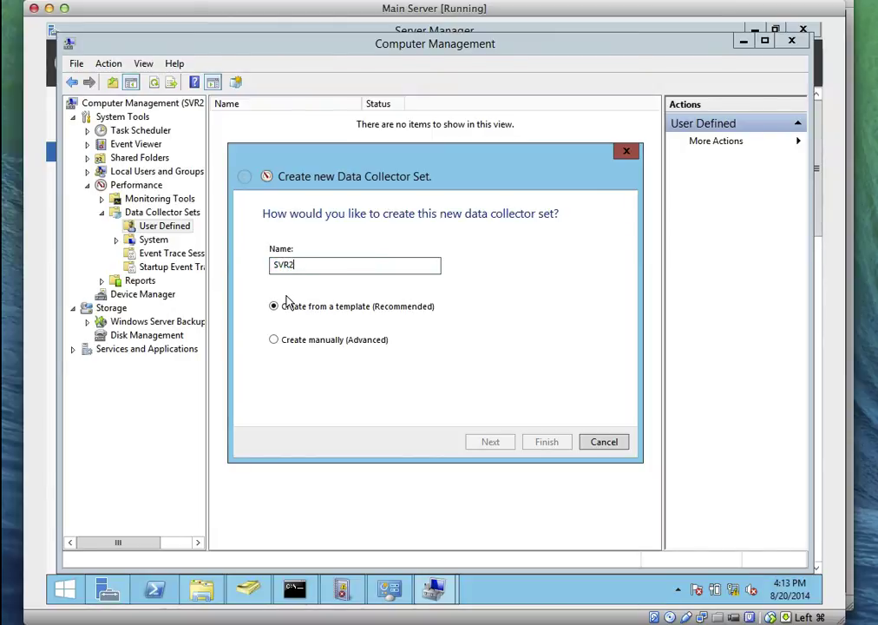
pyautogui.click(694, 0)
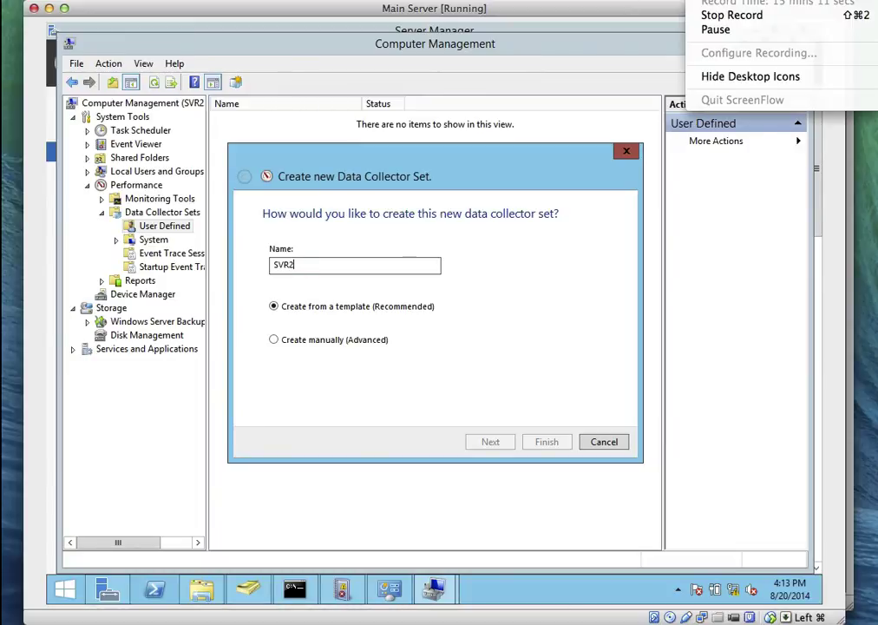
pyautogui.click(716, 29)
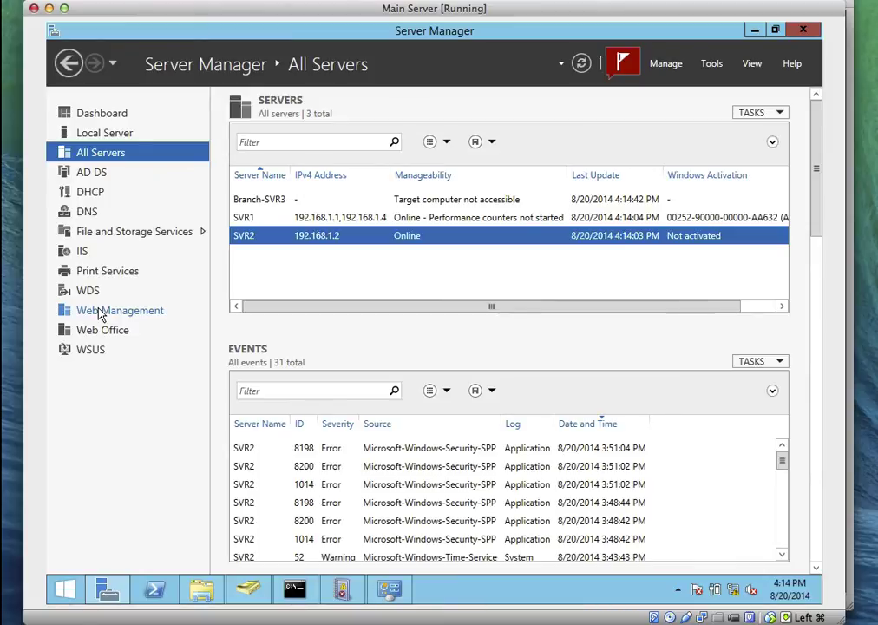
# Launch Computer Management for SVR2 again, widen its console tree and open the user-defined data collector sets under Performance
pyautogui.rightClick(269, 238)
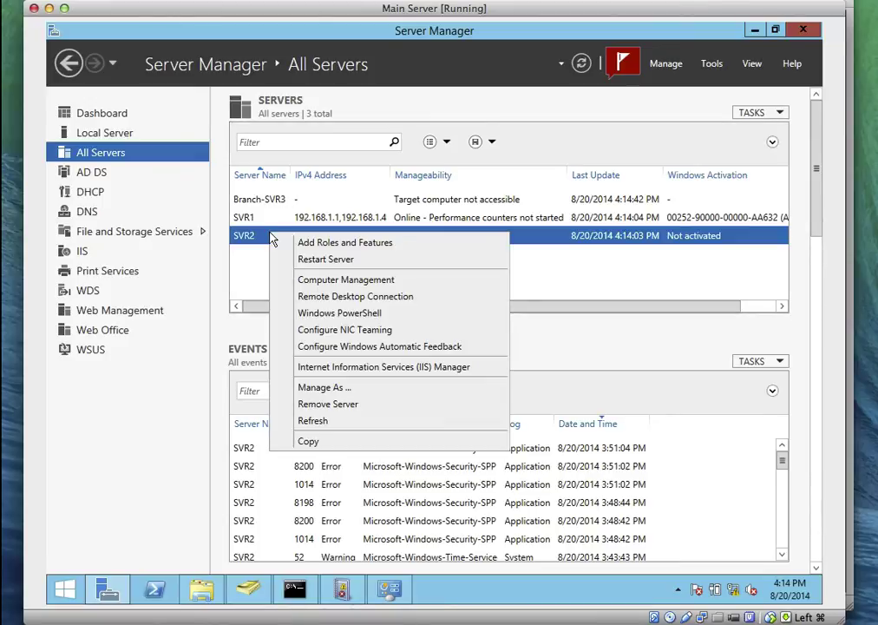
pyautogui.click(333, 280)
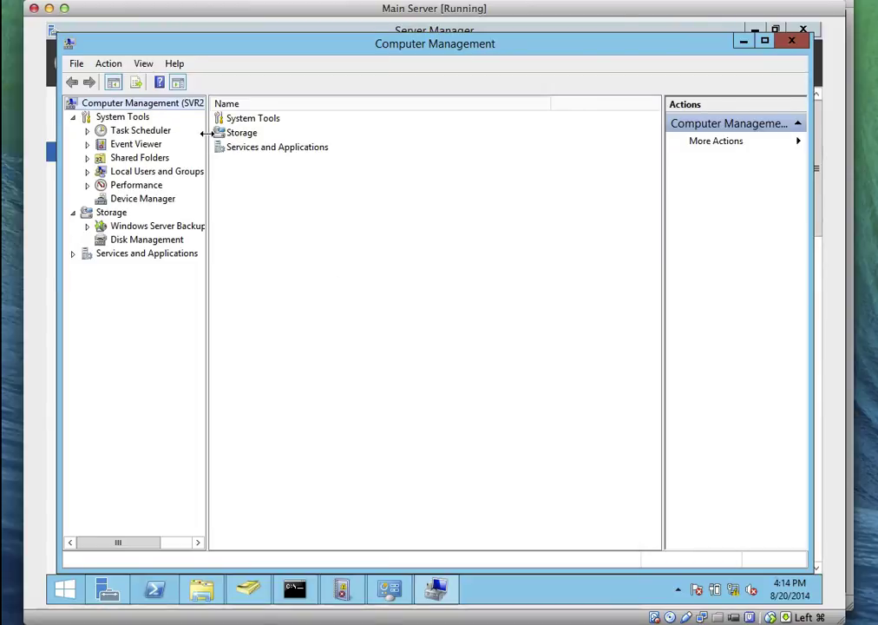
pyautogui.moveTo(204, 131); pyautogui.dragTo(278, 137)
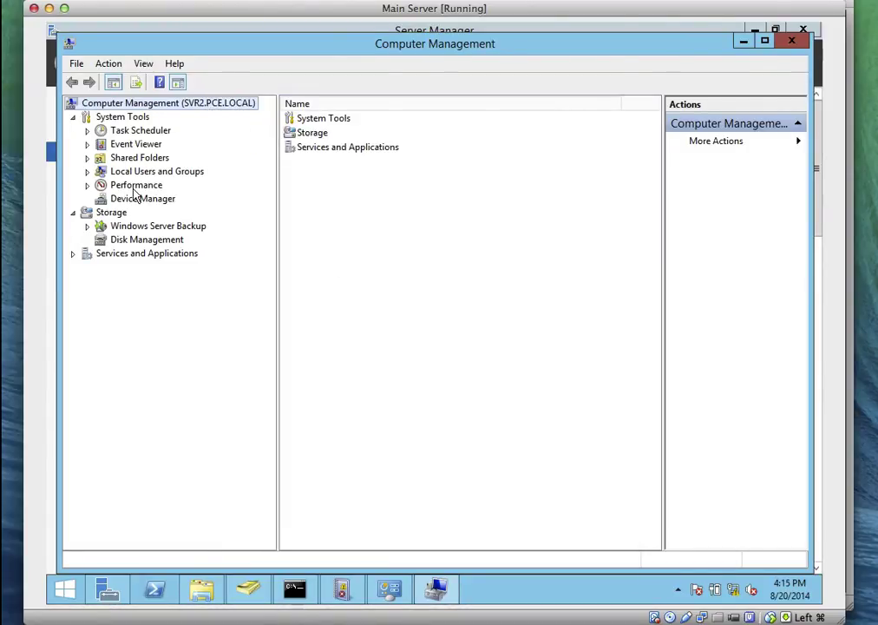
pyautogui.click(87, 184)
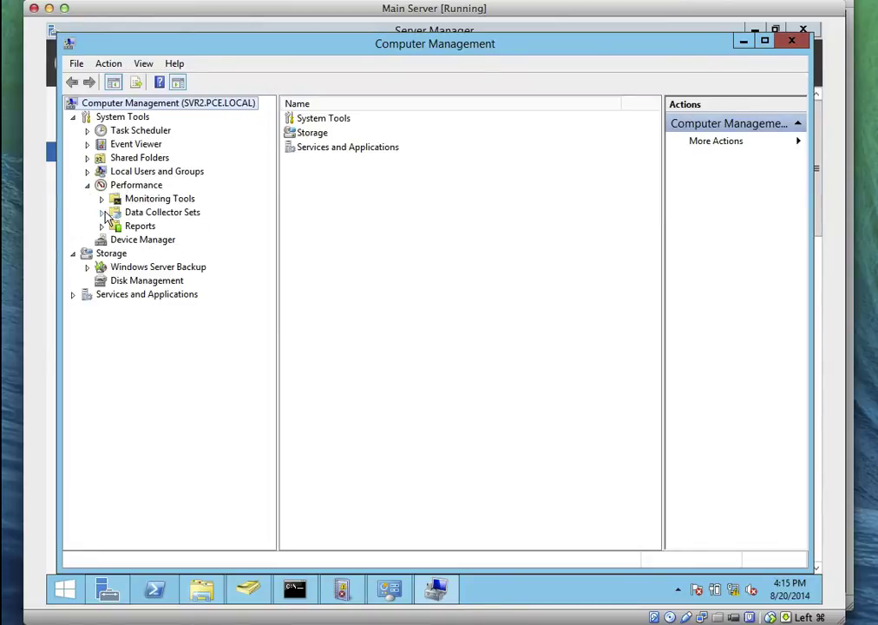
pyautogui.click(102, 213)
pyautogui.click(124, 228)
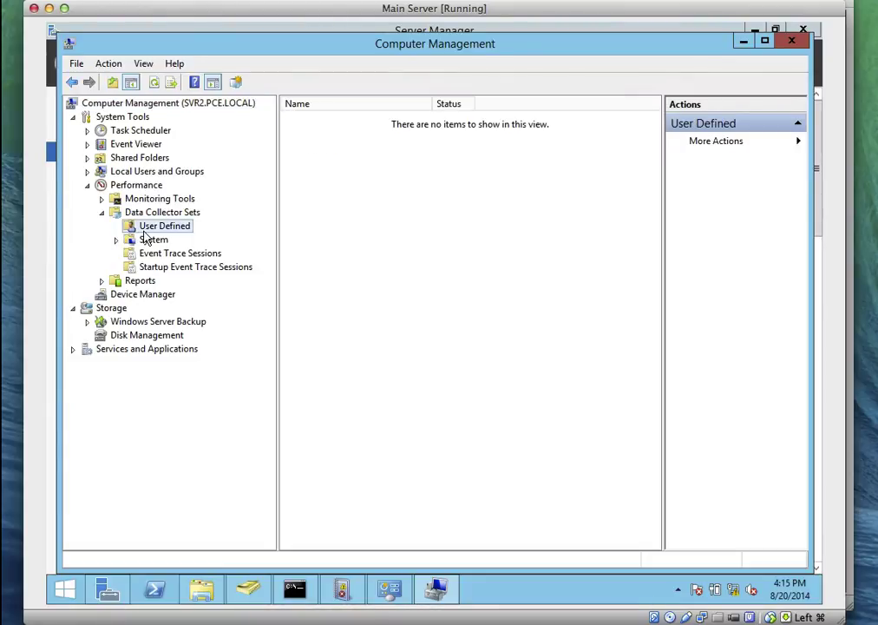
pyautogui.rightClick(144, 229)
pyautogui.moveTo(252, 244)
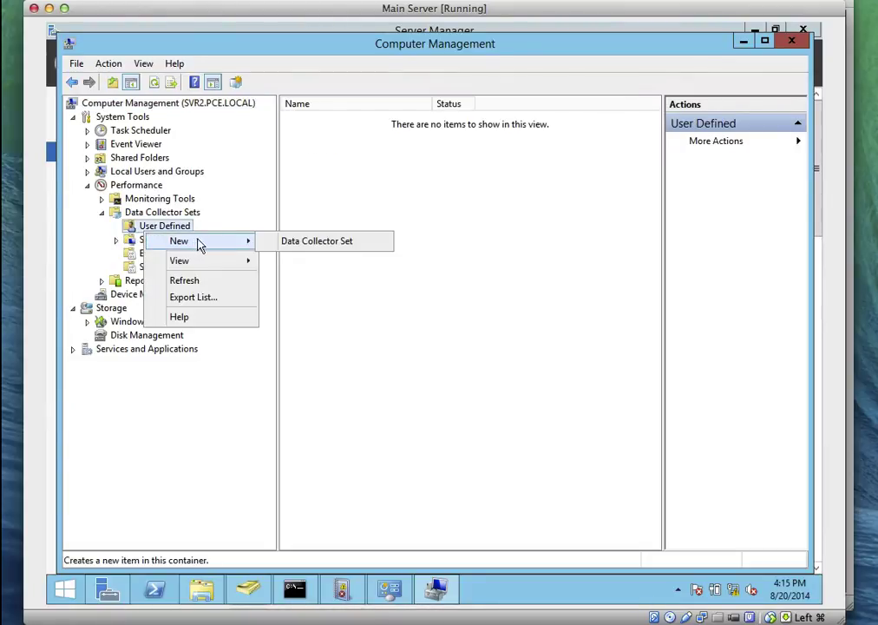
pyautogui.click(292, 246)
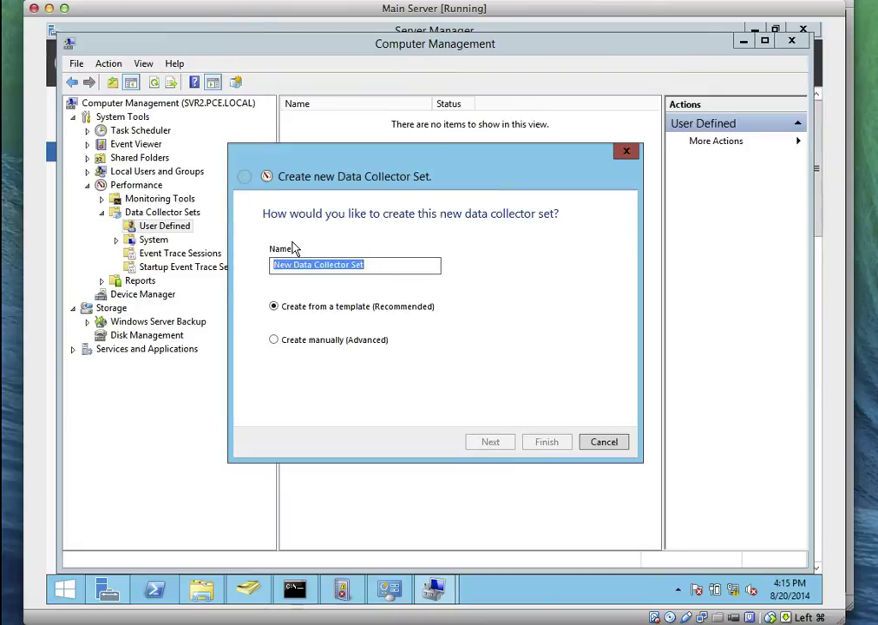
pyautogui.write('S')
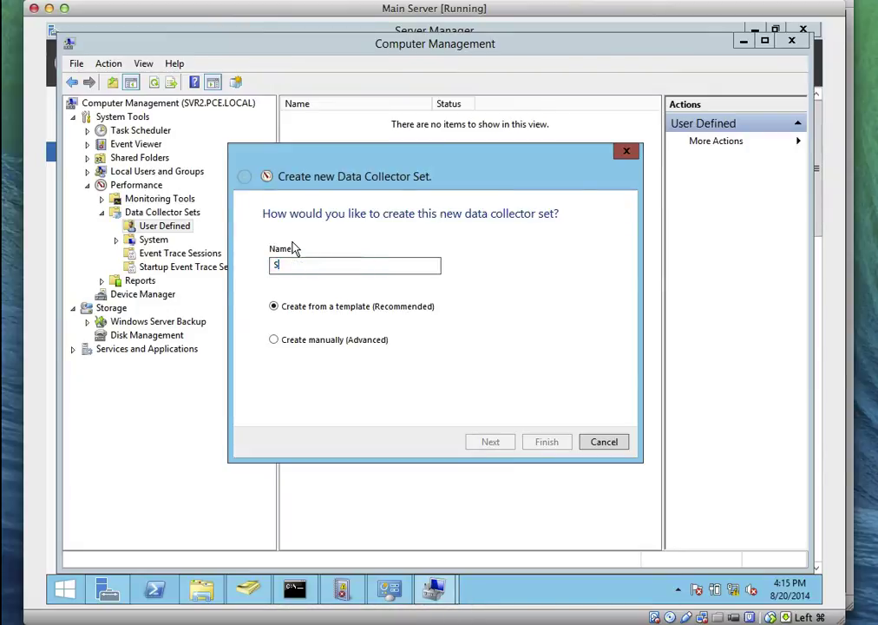
pyautogui.write('VR1 Alert')
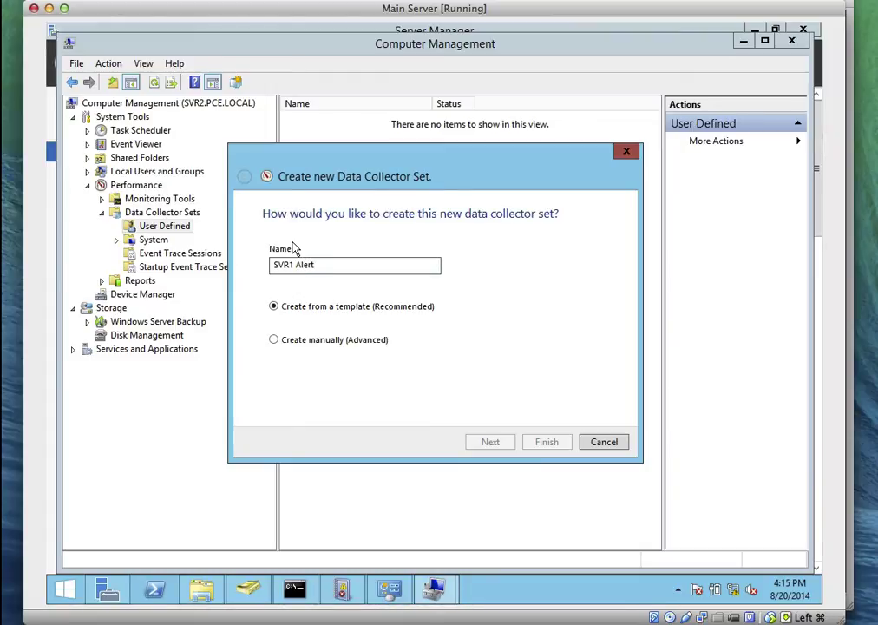
pyautogui.click(275, 340)
pyautogui.hotkey('ctrl', 'Left')
pyautogui.press('BackSpace')
pyautogui.press('BackSpace')
pyautogui.press('BackSpace')
pyautogui.press('BackSpace')
pyautogui.press('BackSpace')
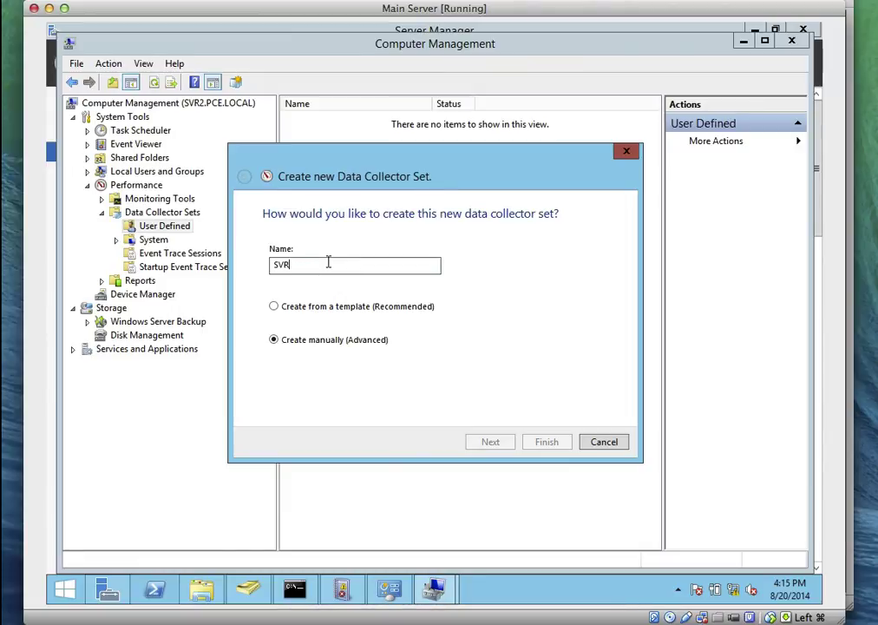
pyautogui.press('BackSpace')
pyautogui.press('BackSpace')
pyautogui.click(605, 443)
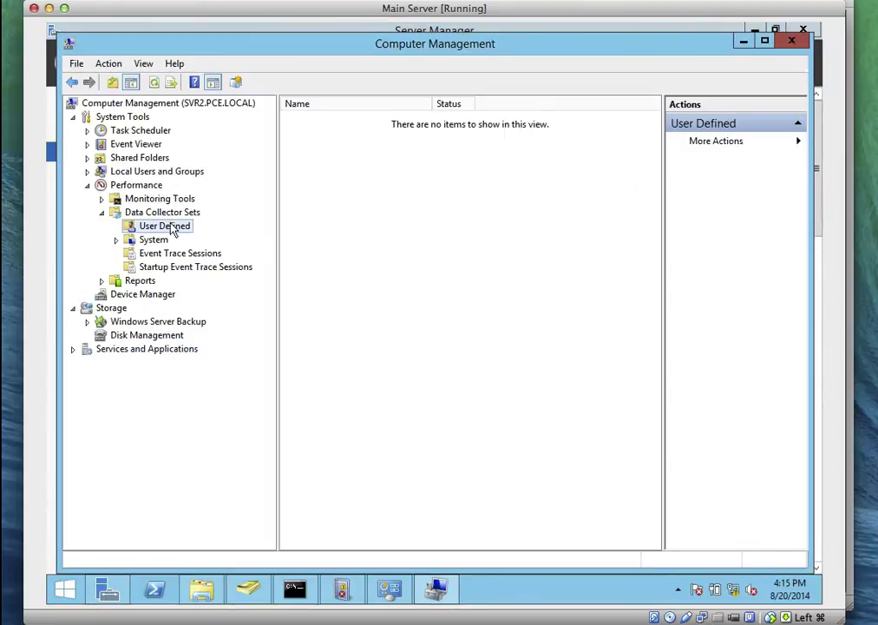
pyautogui.rightClick(171, 229)
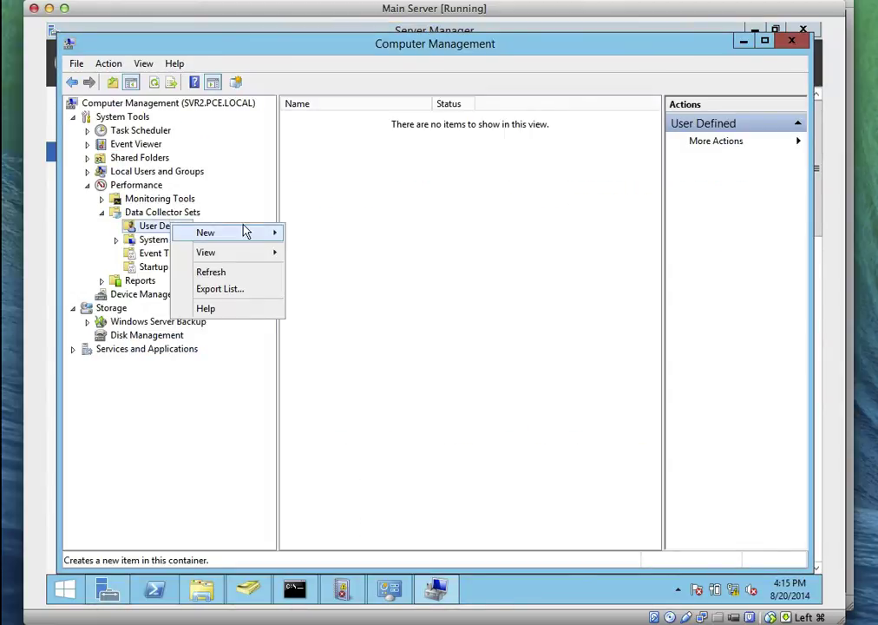
pyautogui.moveTo(269, 232)
pyautogui.click(303, 234)
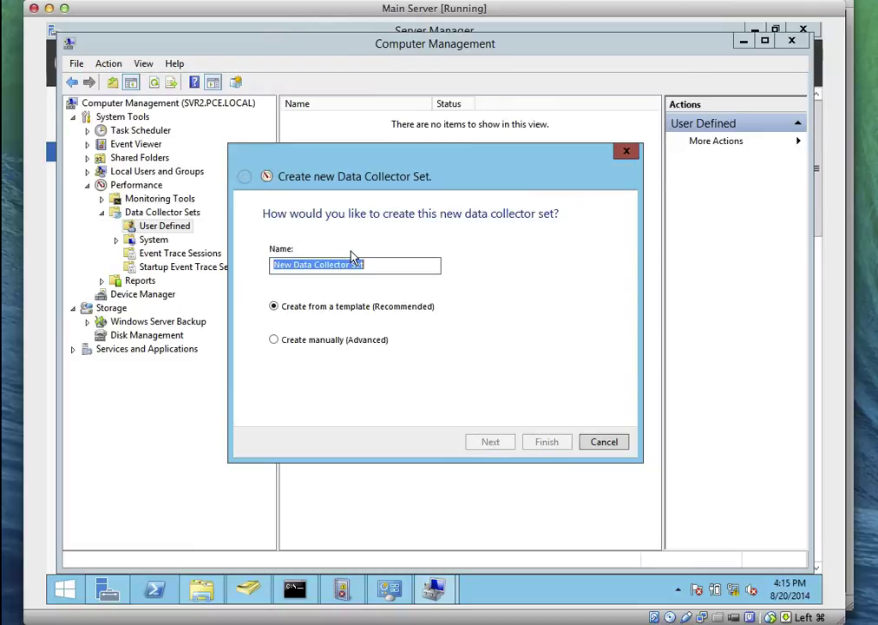
pyautogui.click(299, 340)
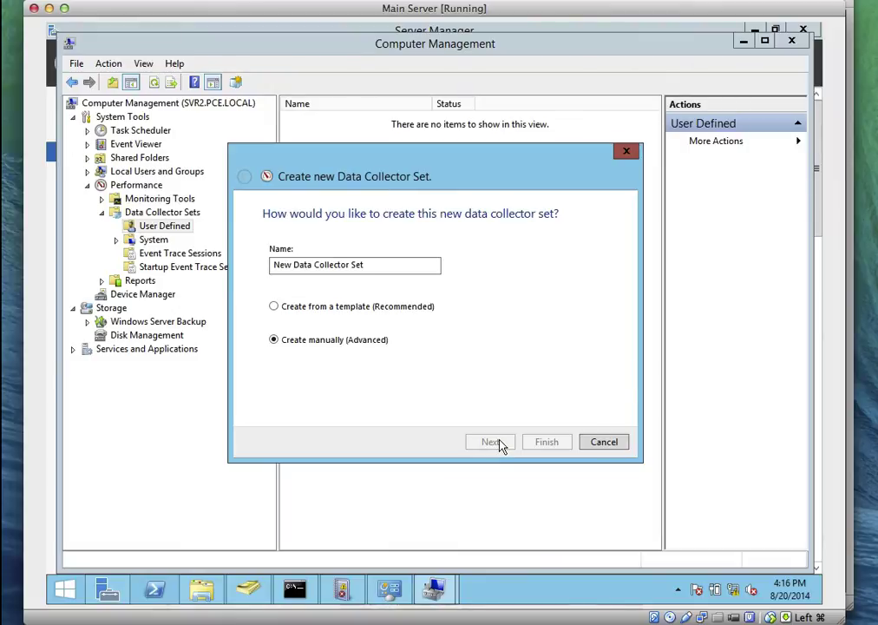
pyautogui.click(605, 443)
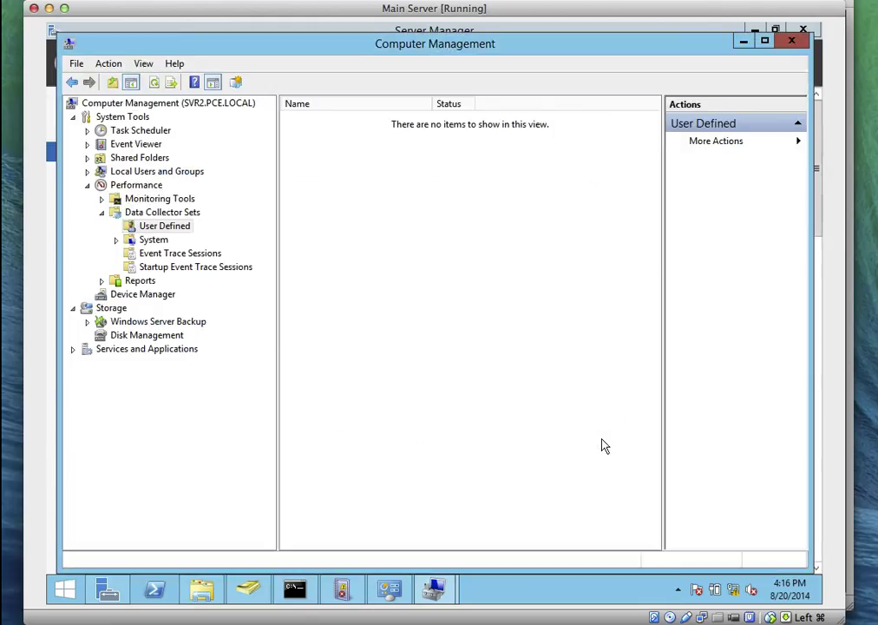
# Review the memory, network interface, physical disk and processor counters in the Performance overview's system summary
pyautogui.click(153, 185)
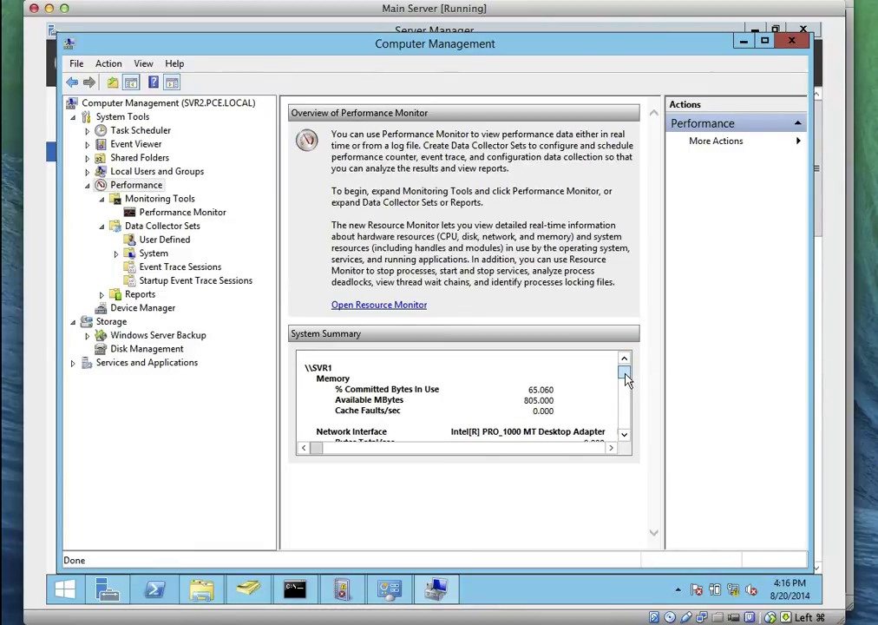
pyautogui.moveTo(625, 381); pyautogui.dragTo(626, 387)
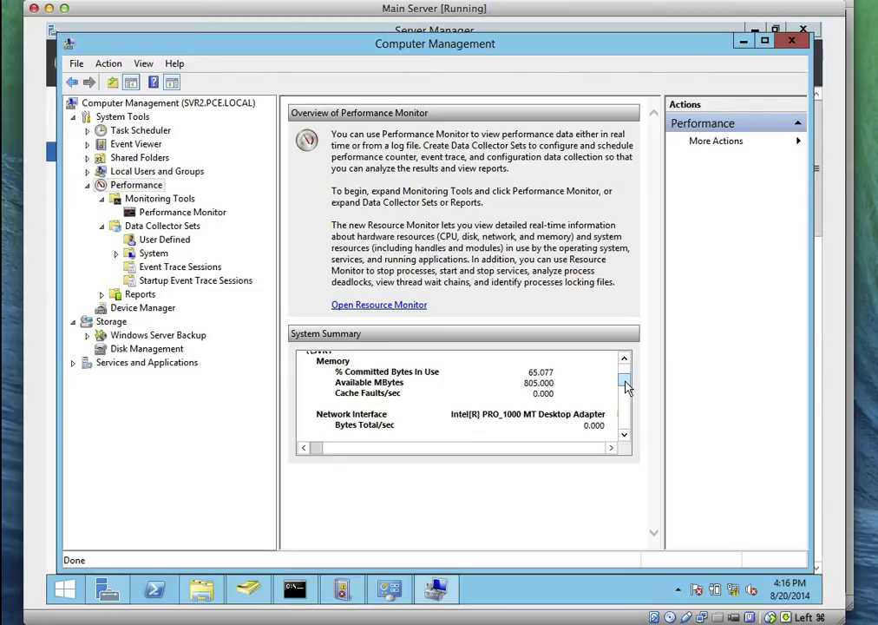
pyautogui.moveTo(626, 388); pyautogui.dragTo(629, 404)
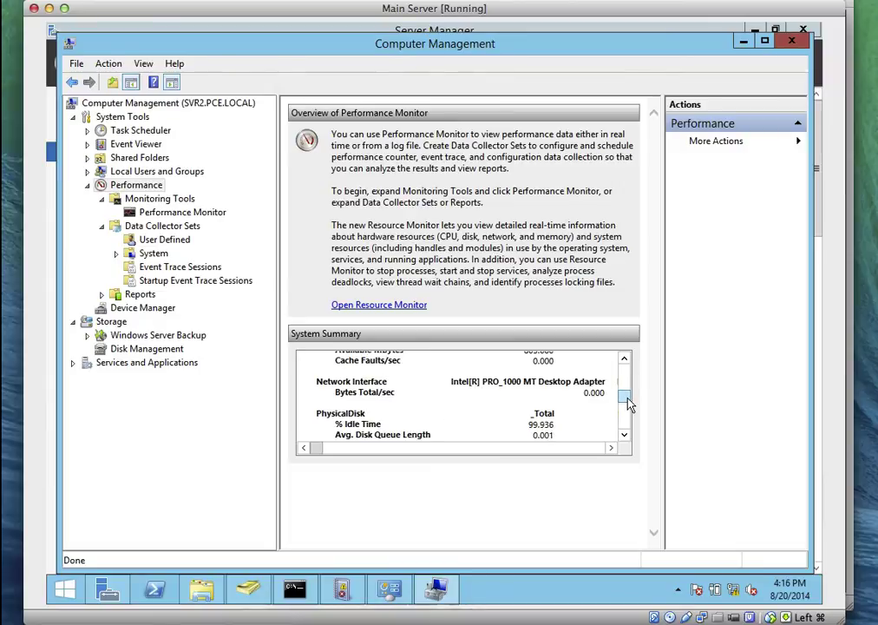
pyautogui.moveTo(627, 413); pyautogui.dragTo(629, 423)
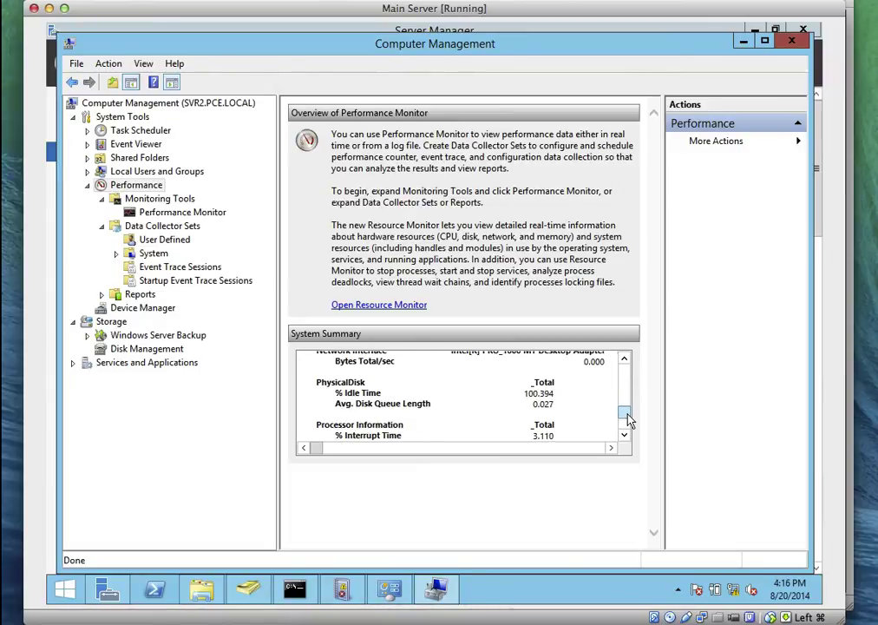
pyautogui.click(628, 434)
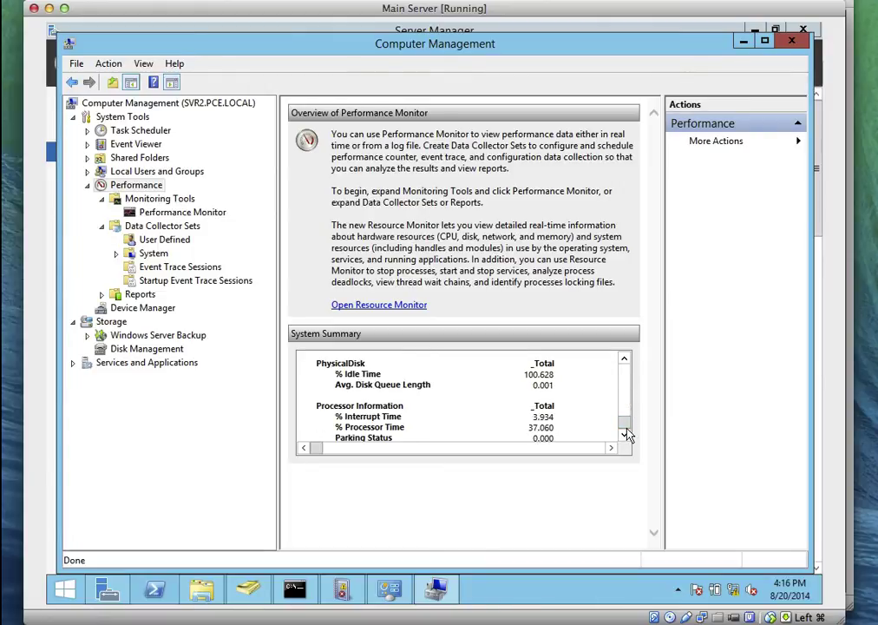
pyautogui.moveTo(627, 429); pyautogui.dragTo(625, 365)
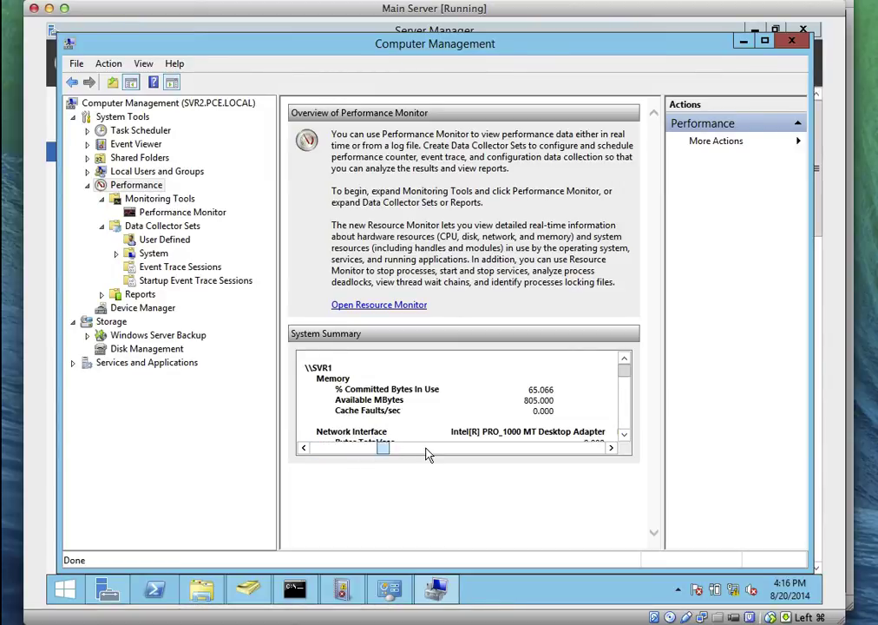
pyautogui.moveTo(361, 447); pyautogui.dragTo(306, 451)
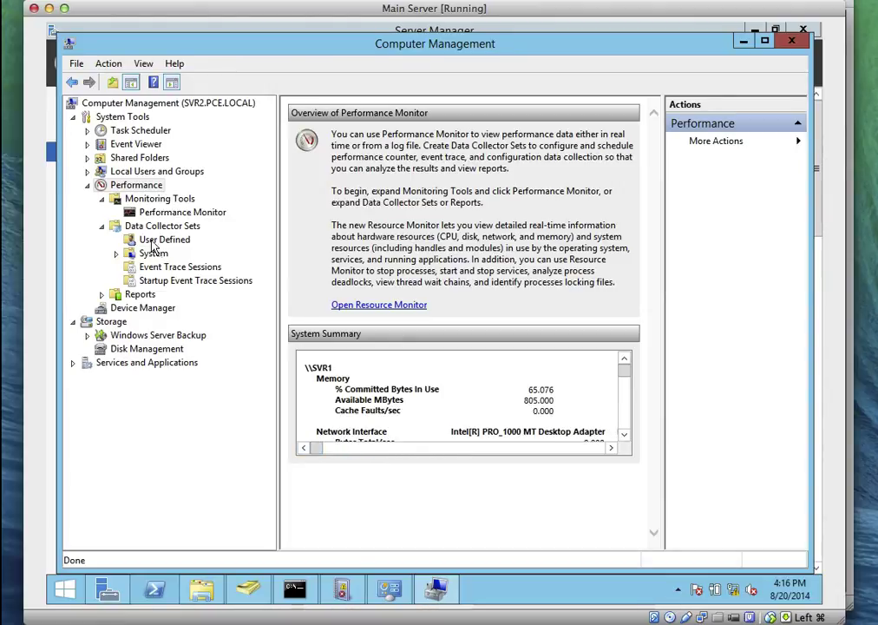
# Return to the Computer Management root, collapse the Storage node and collapse and re-expand System Tools
pyautogui.click(152, 105)
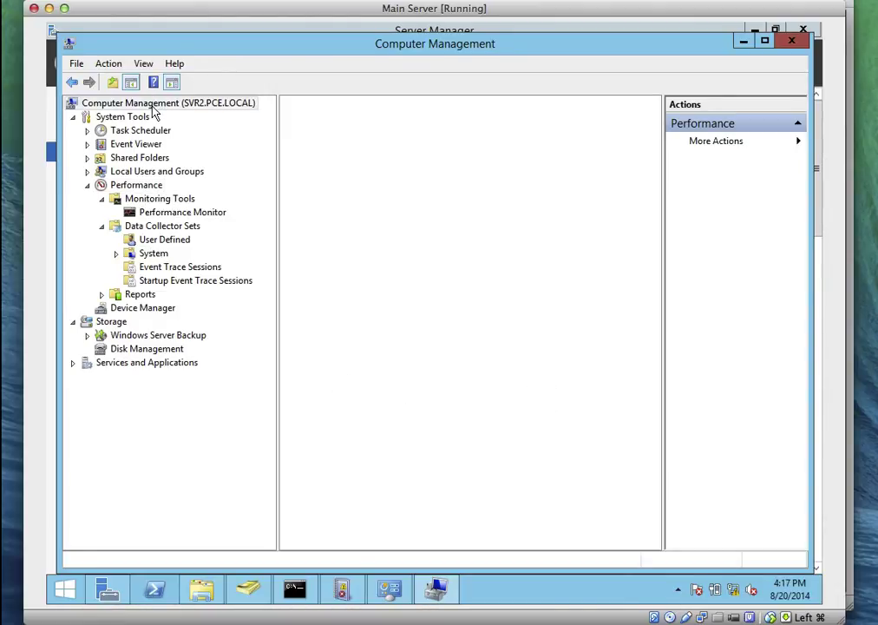
pyautogui.click(73, 117)
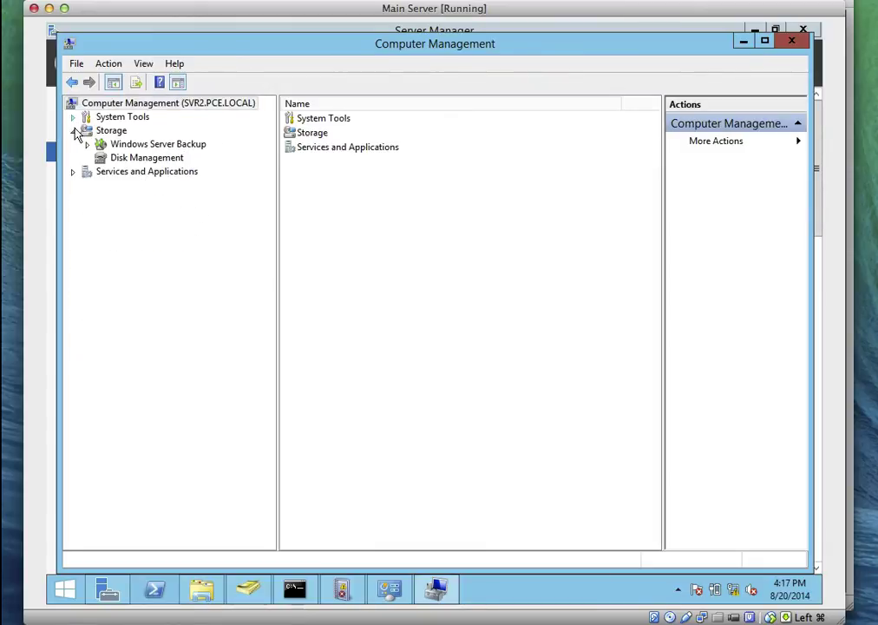
pyautogui.click(74, 130)
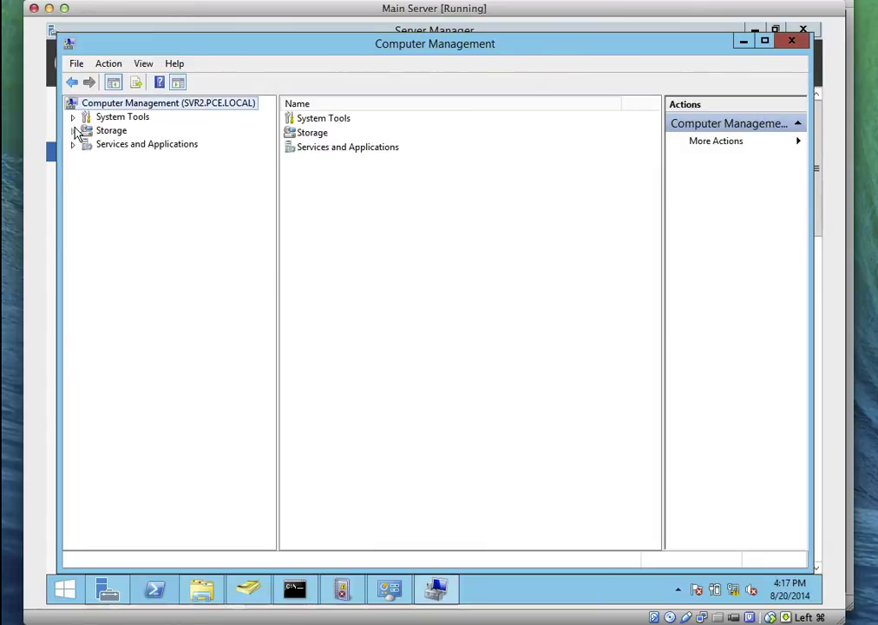
pyautogui.click(73, 117)
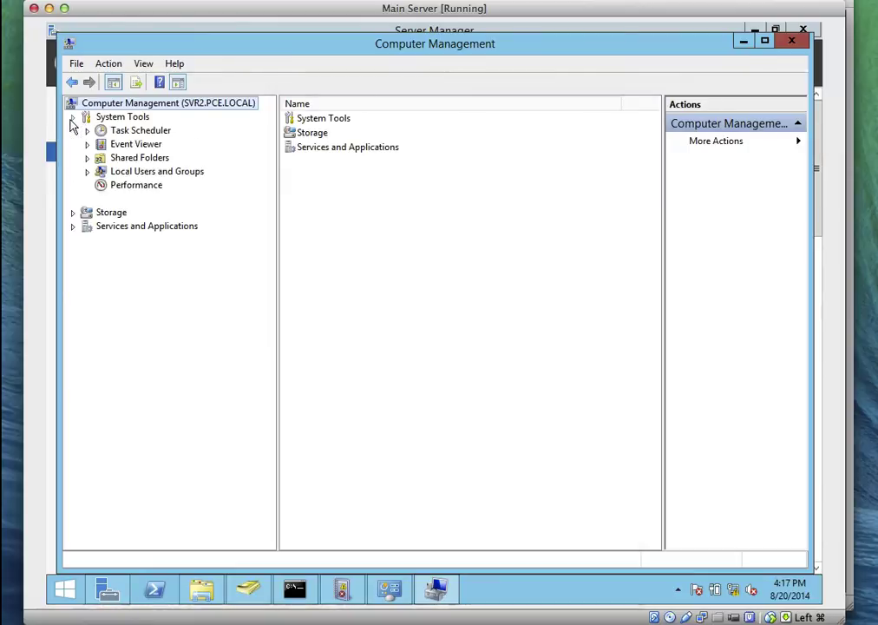
# Expand Performance, its Data Collector Sets and Monitoring Tools in the SVR2 console tree, and open Performance Monitor
pyautogui.click(87, 184)
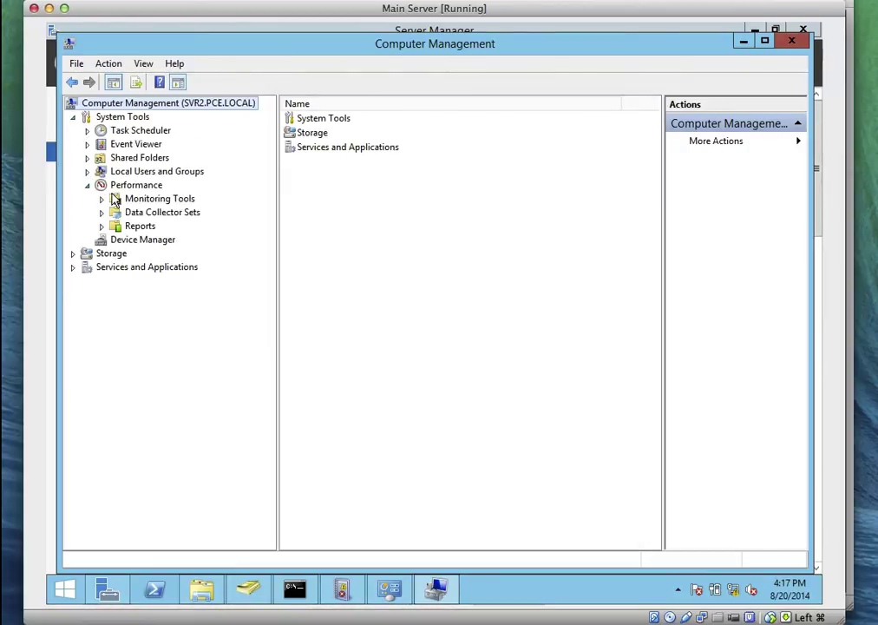
pyautogui.click(101, 213)
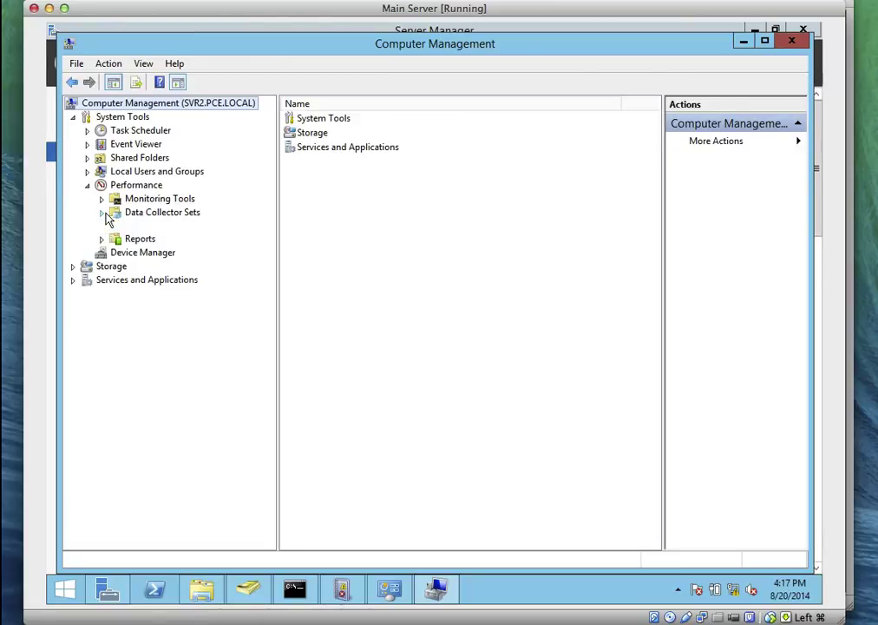
pyautogui.click(127, 199)
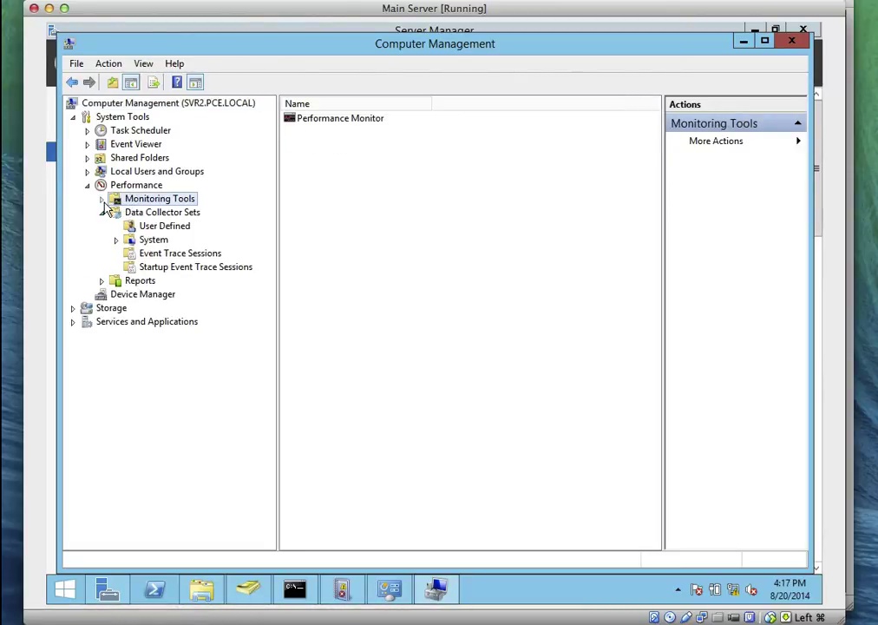
pyautogui.click(102, 199)
pyautogui.click(132, 215)
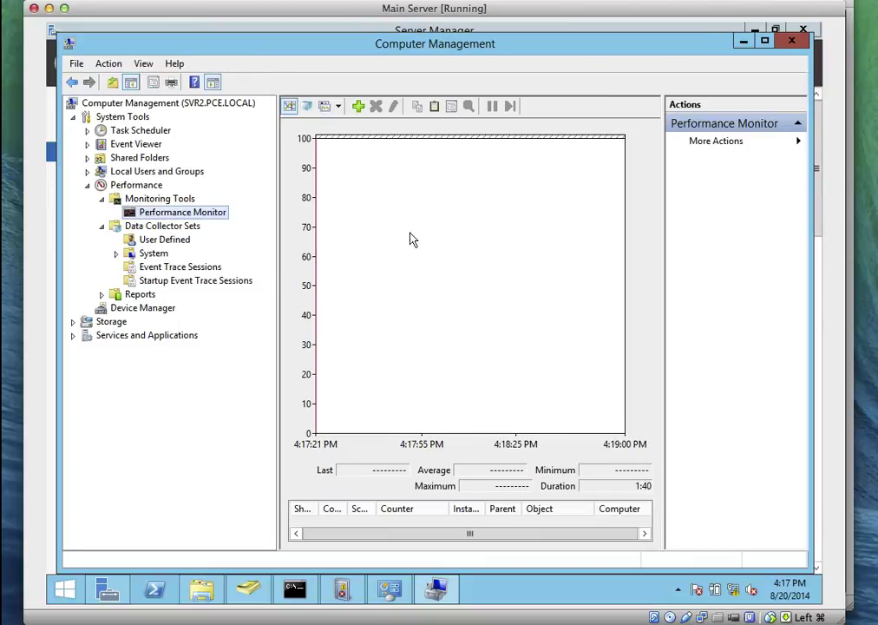
# Add the Processor object's % Processor Time counter for all instances on the local computer to the Performance Monitor graph
pyautogui.click(360, 110)
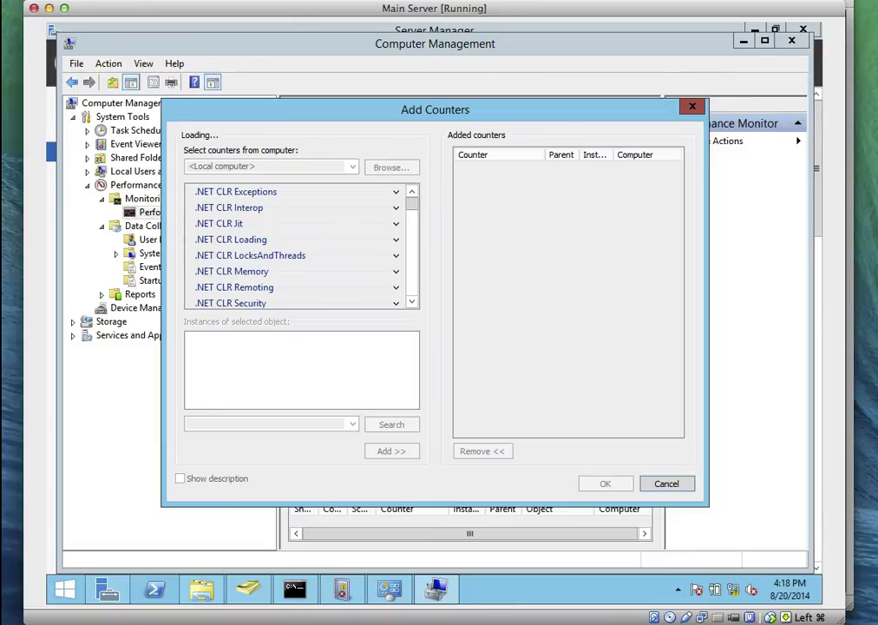
pyautogui.click(751, 28)
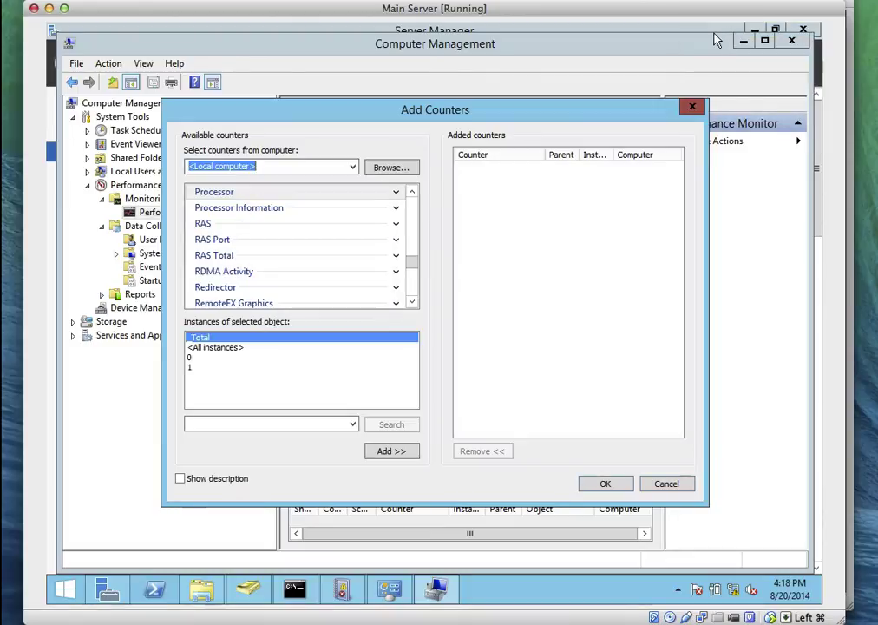
pyautogui.click(396, 192)
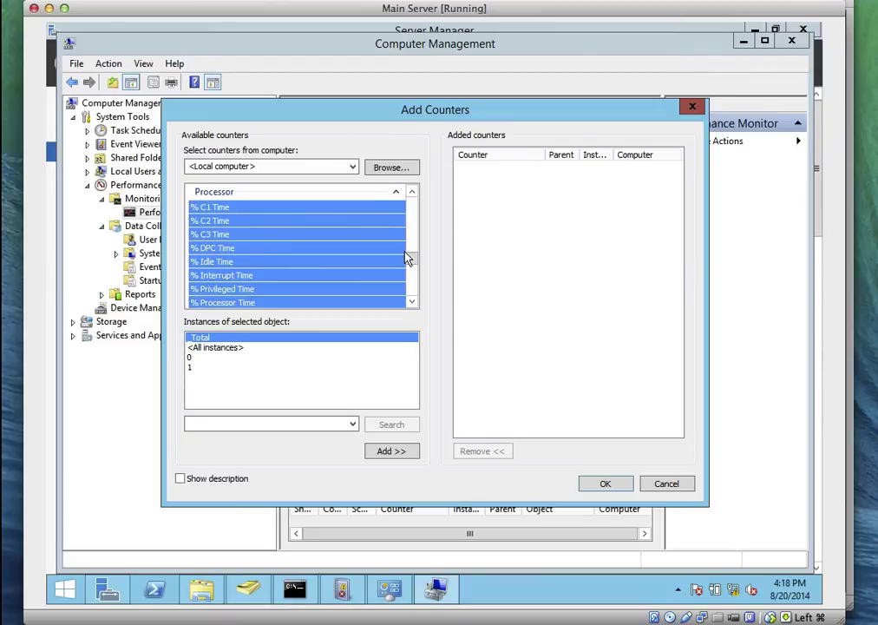
pyautogui.click(411, 304)
pyautogui.click(411, 303)
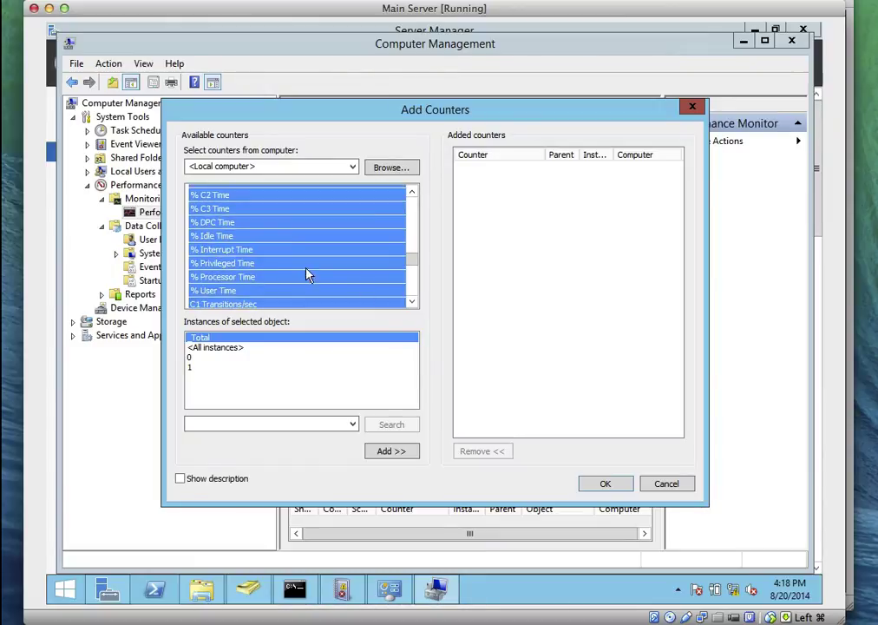
pyautogui.click(279, 277)
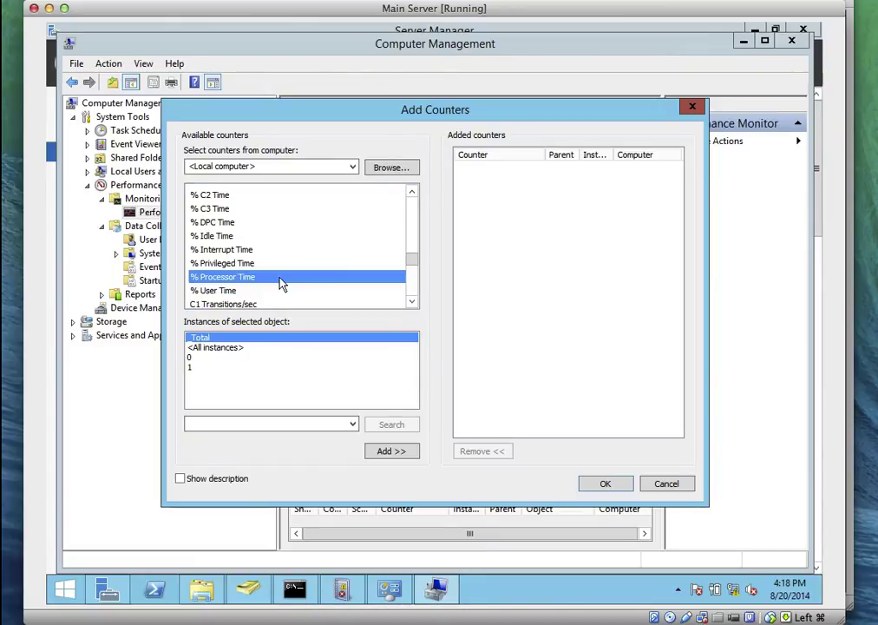
pyautogui.click(210, 348)
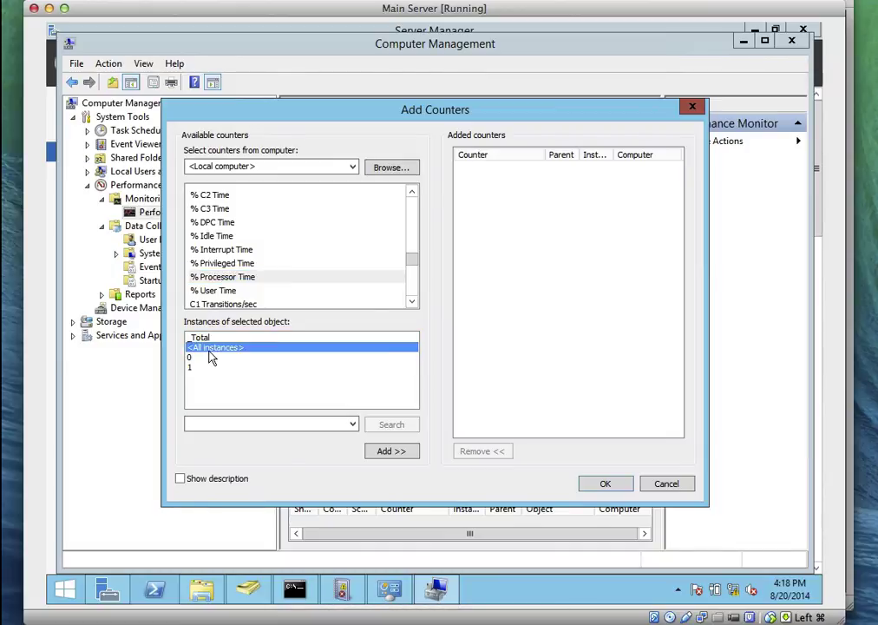
pyautogui.click(401, 452)
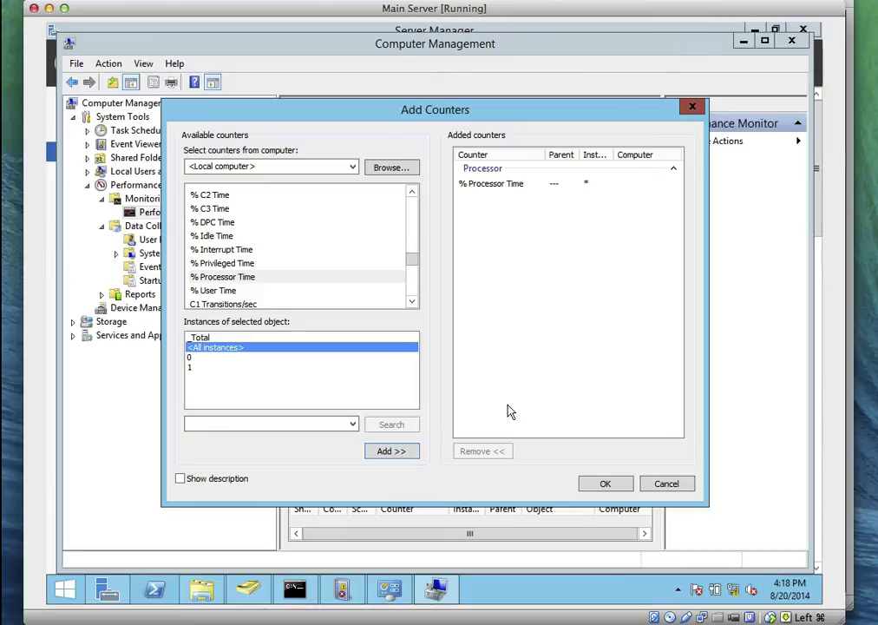
pyautogui.click(610, 482)
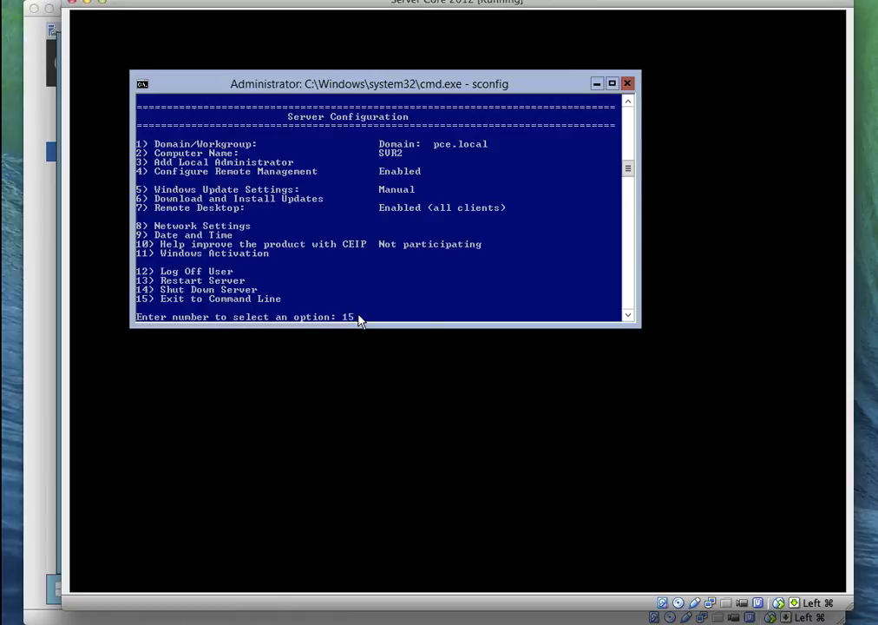
# On the Server Core machine, exit sconfig with option 15, clear the console and run fsutil file createnew notedate.txt 10000
pyautogui.press('Return')
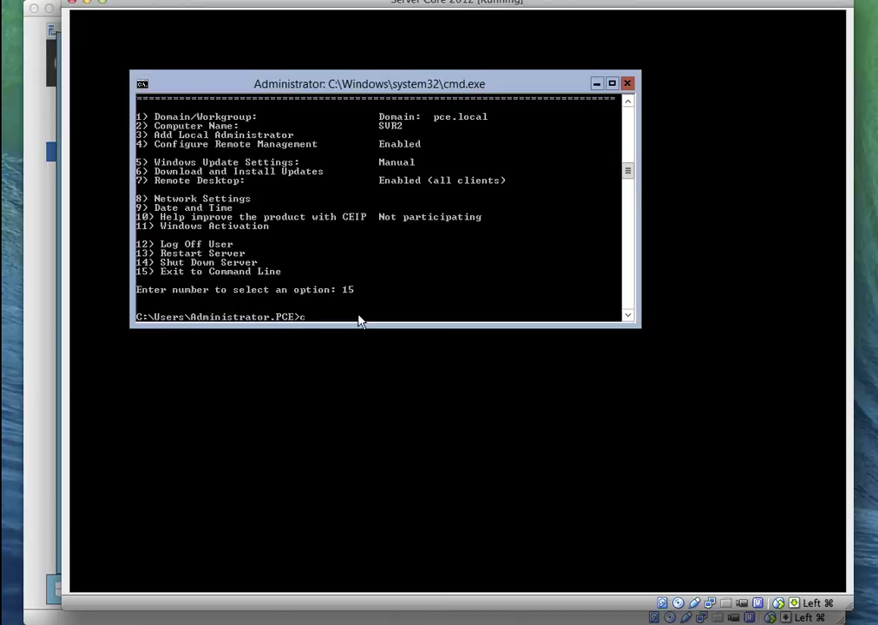
pyautogui.press('Return')
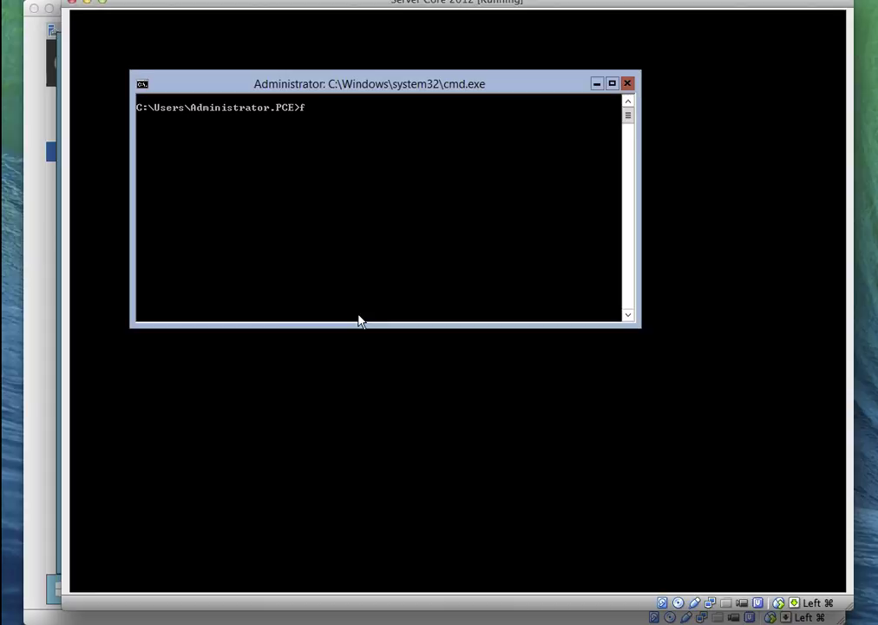
pyautogui.write('sutil file createnew')
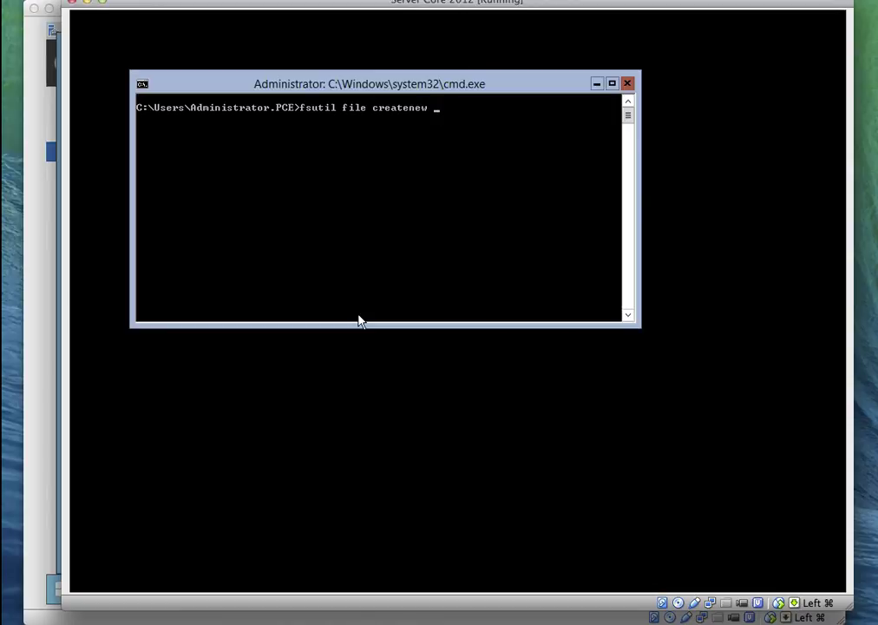
pyautogui.write(' notedate')
pyautogui.write('.txt 10000')
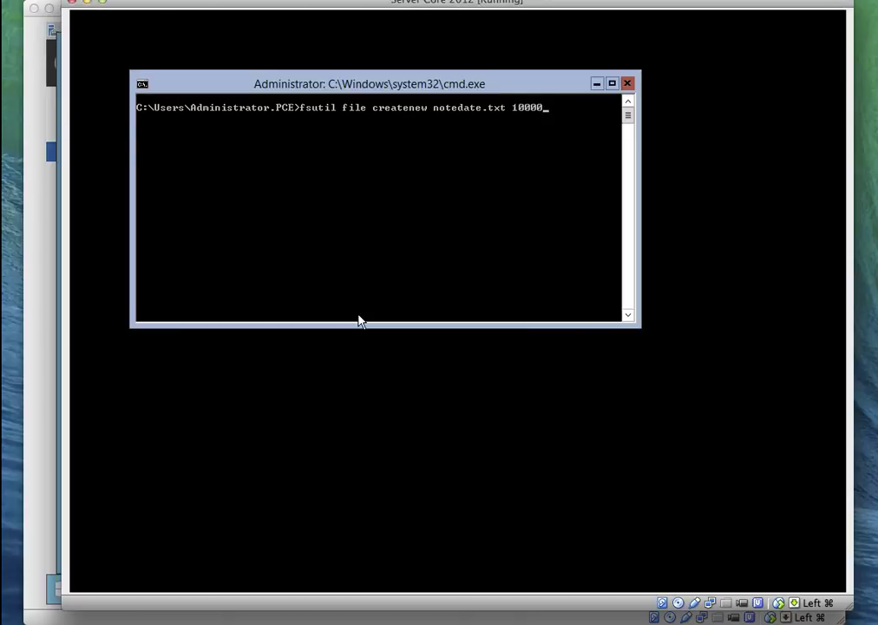
pyautogui.press('Return')
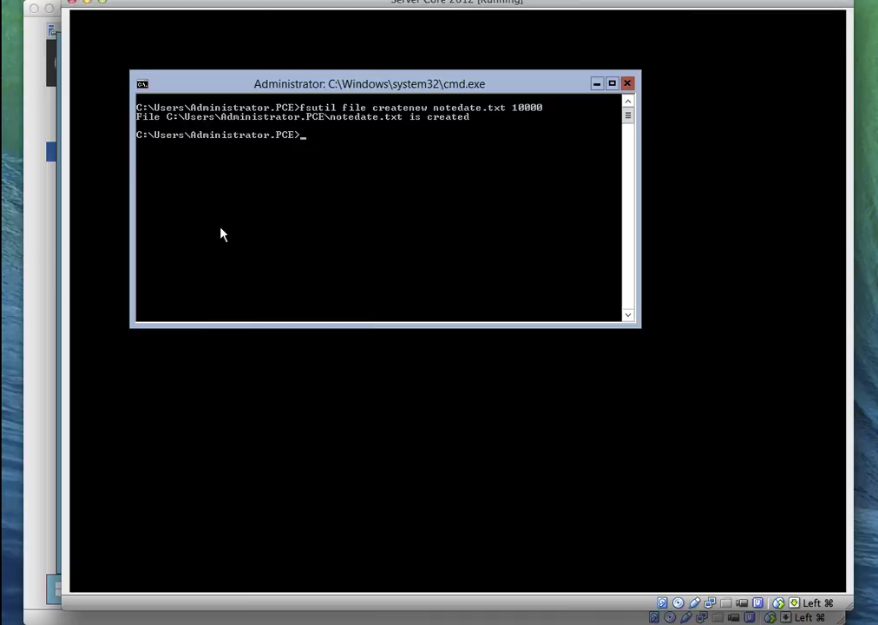
# Return to the Main Server, check the processor graph, and open and refresh the Forwarded Events log in Event Viewer
pyautogui.click(50, 187)
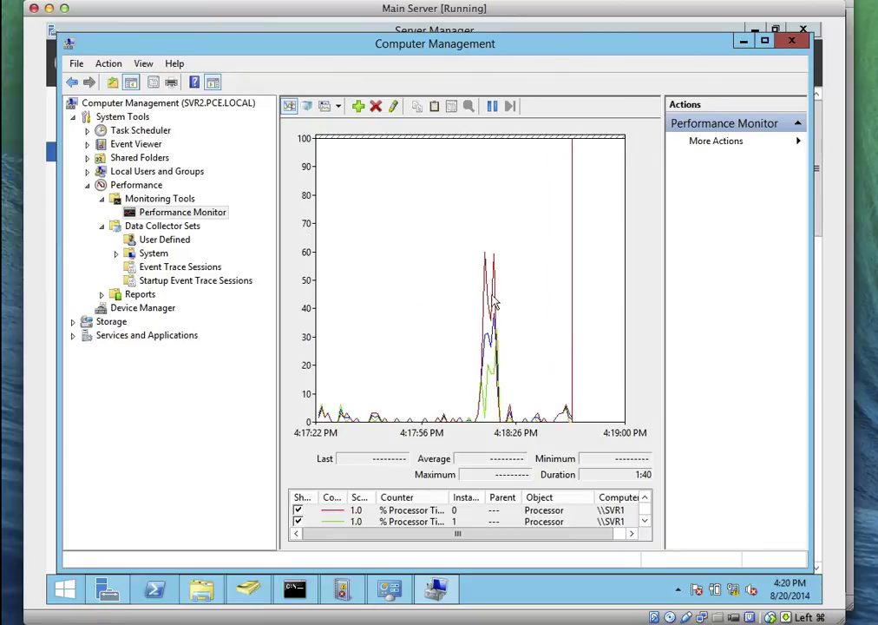
pyautogui.moveTo(495, 327)
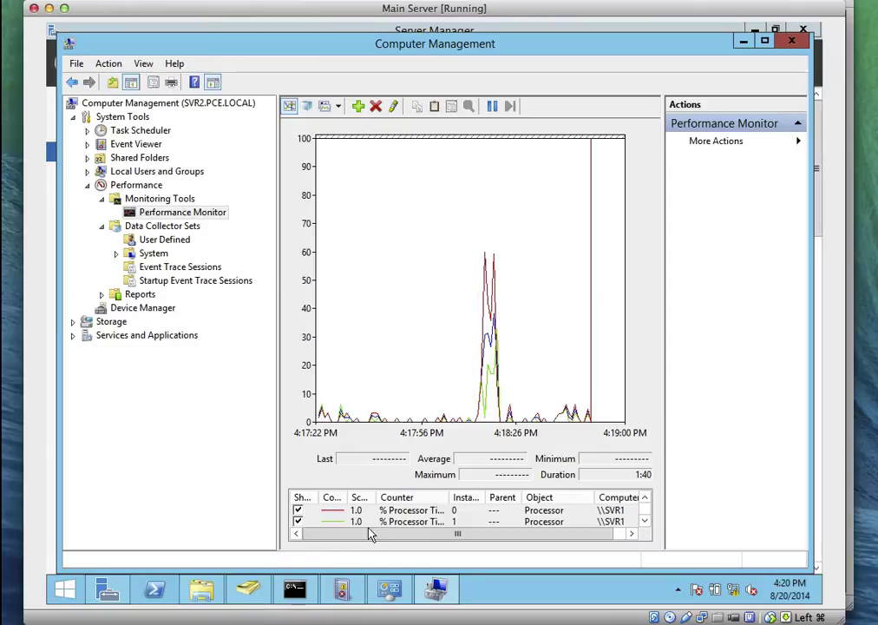
pyautogui.click(343, 592)
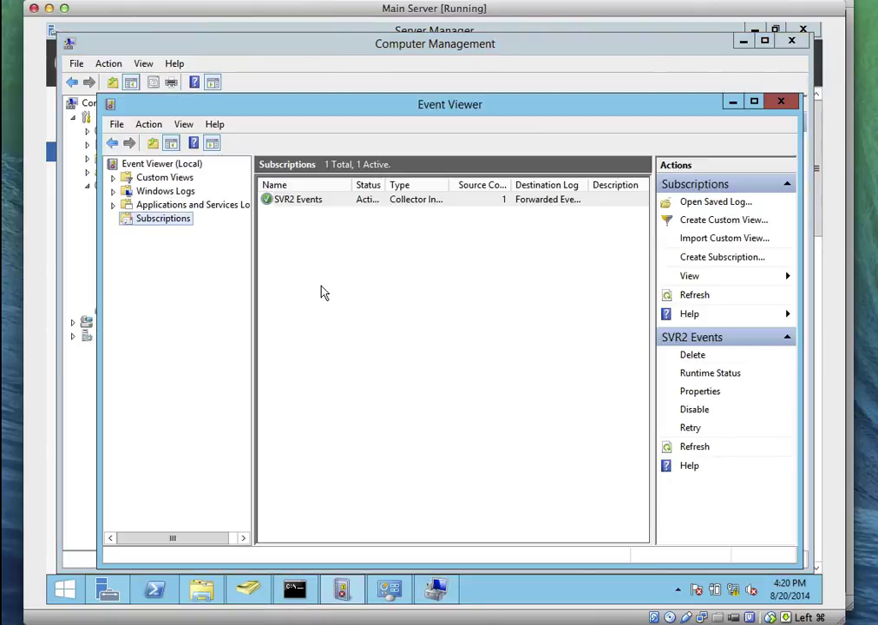
pyautogui.click(113, 192)
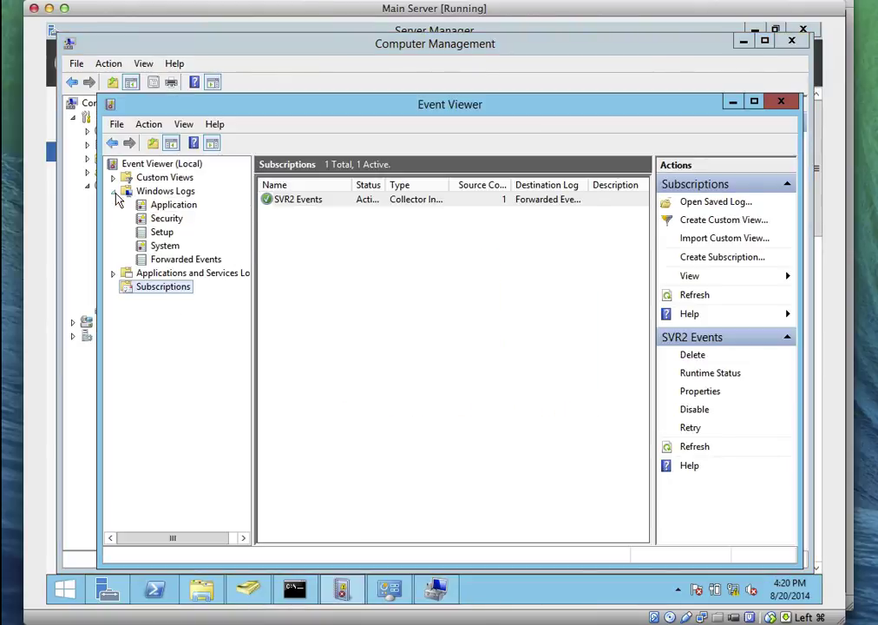
pyautogui.click(161, 260)
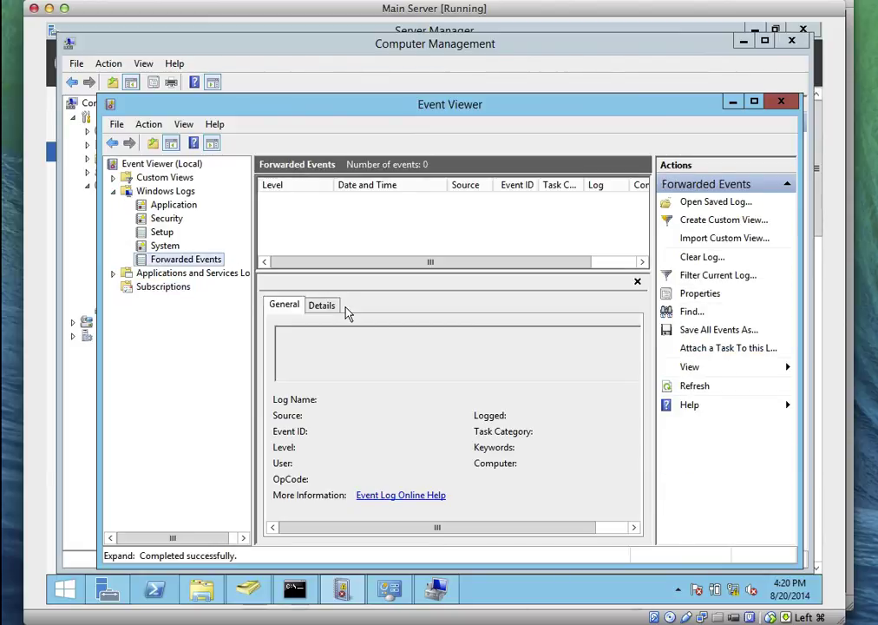
pyautogui.rightClick(341, 245)
pyautogui.click(358, 251)
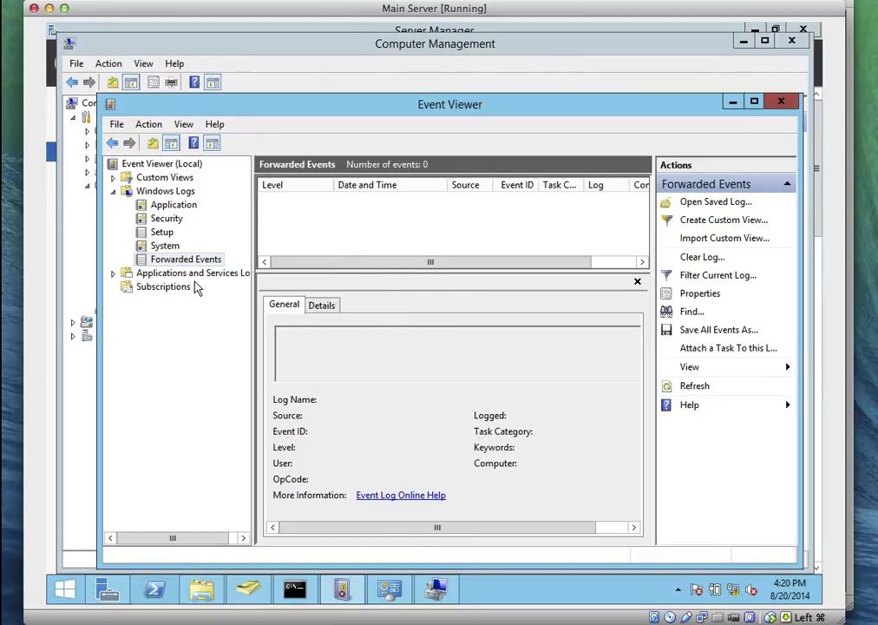
# Check the runtime status of the SVR2 Events subscription and close the status window
pyautogui.click(182, 289)
pyautogui.click(363, 209)
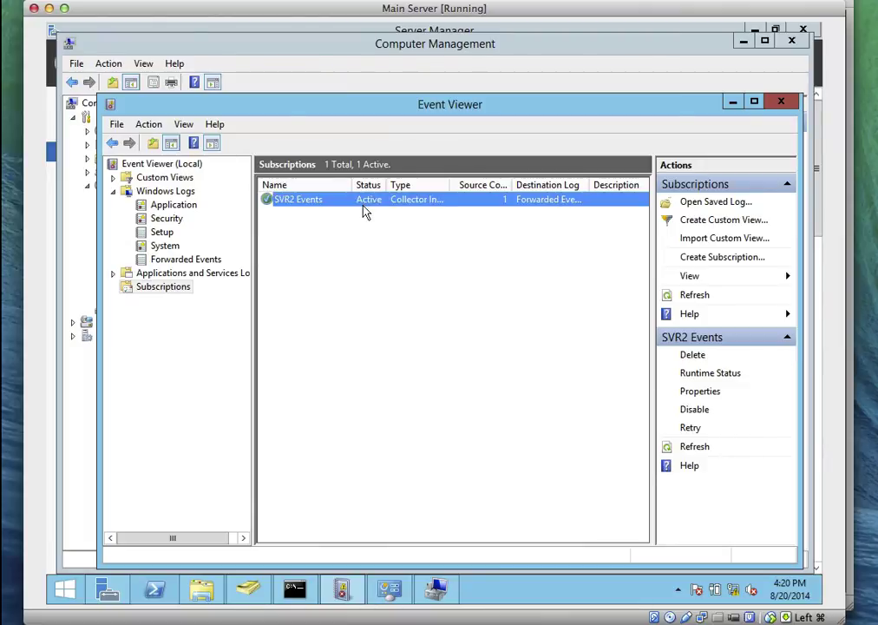
pyautogui.rightClick(365, 211)
pyautogui.click(388, 232)
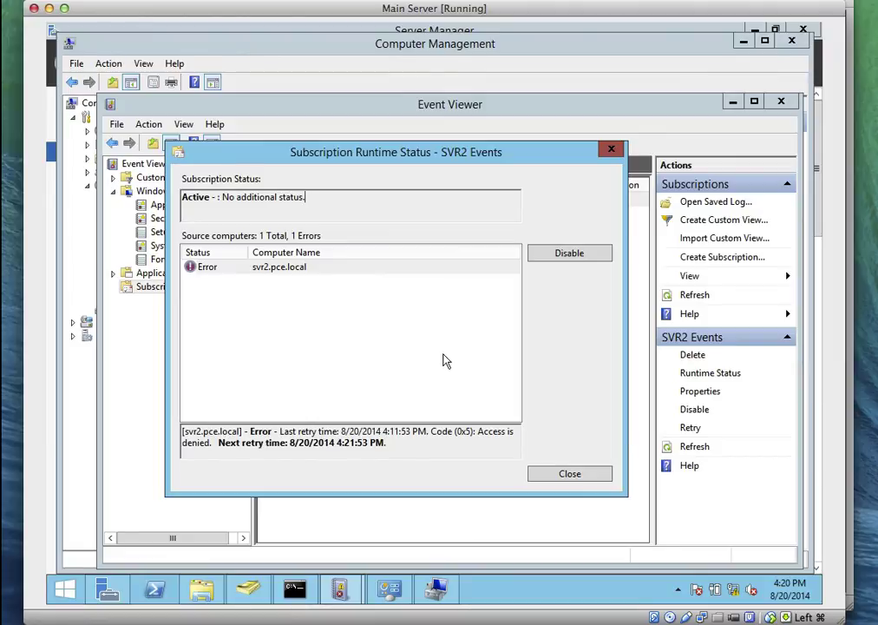
pyautogui.click(568, 474)
# Recheck the SVR2 Events subscription's runtime status for the source computer svr2.pce.local
pyautogui.rightClick(365, 246)
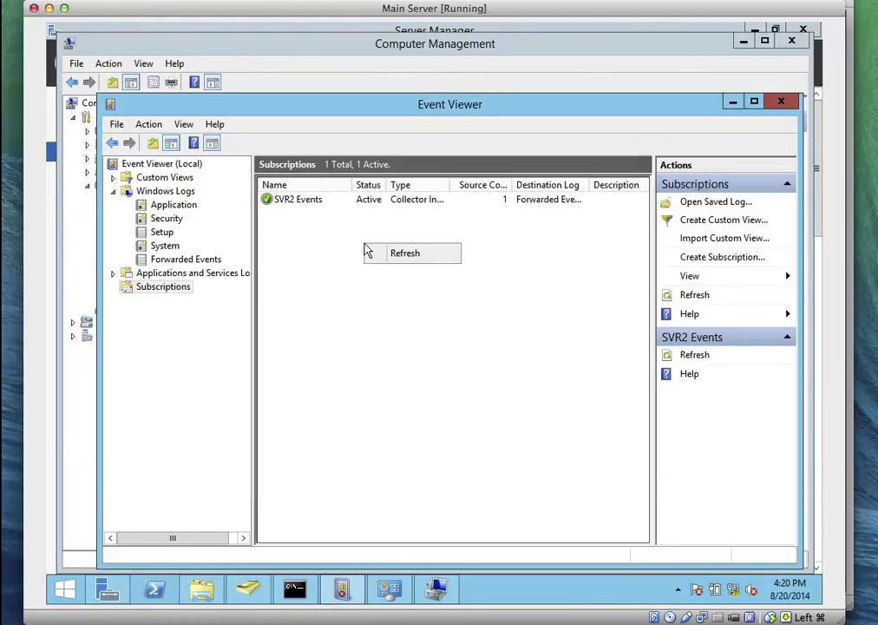
pyautogui.click(355, 201)
pyautogui.rightClick(355, 201)
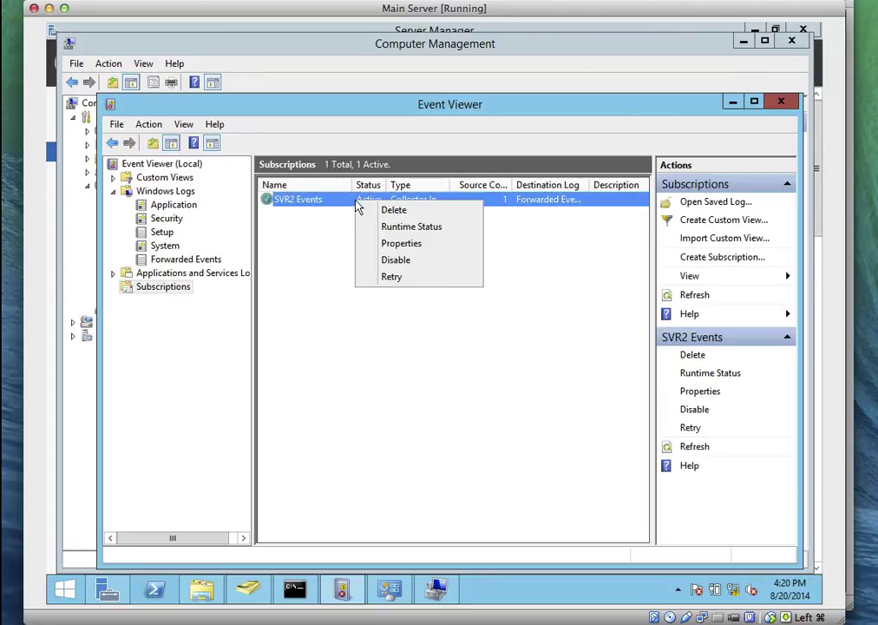
pyautogui.click(395, 228)
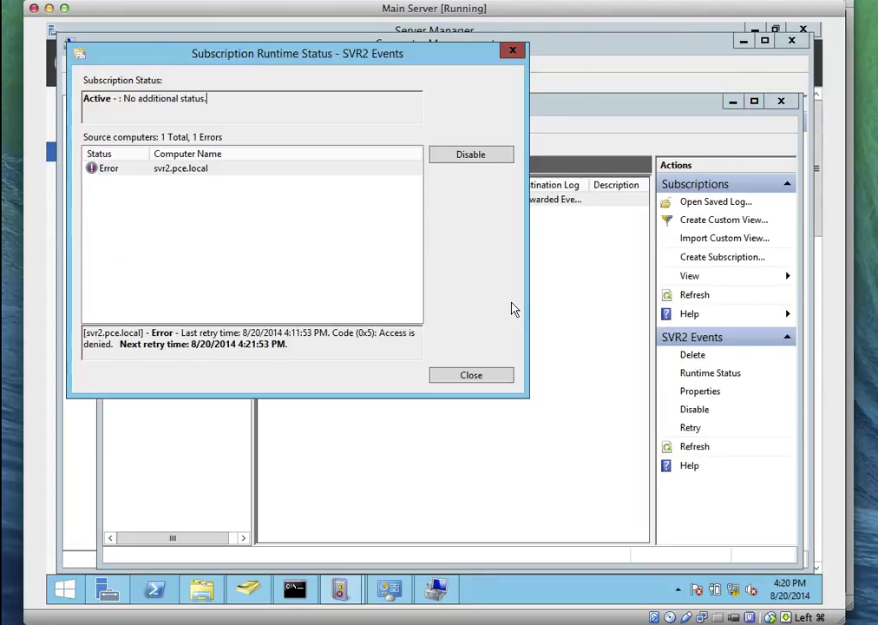
pyautogui.click(470, 378)
# Refresh the subscriptions list twice, and reopen and refresh the Forwarded Events log
pyautogui.rightClick(416, 314)
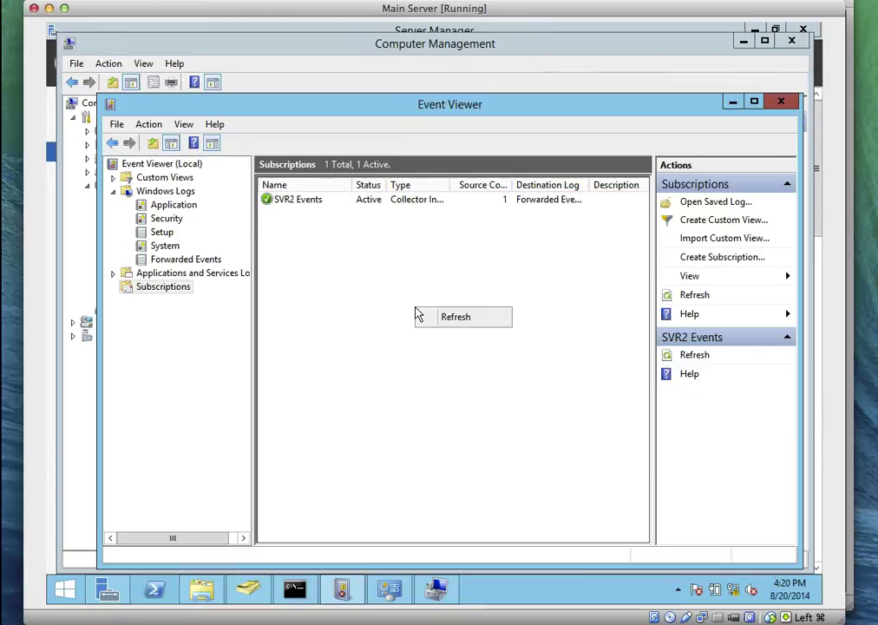
pyautogui.click(432, 318)
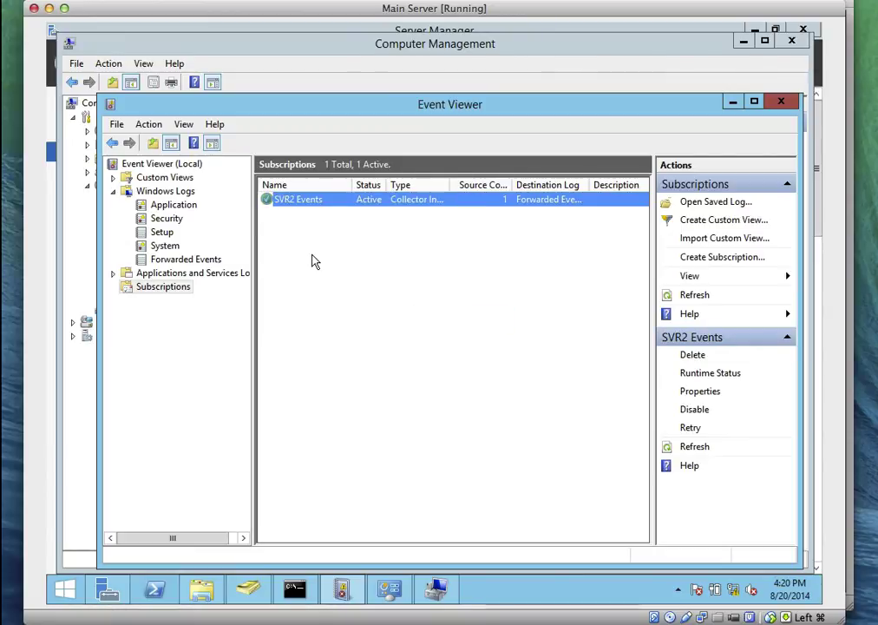
pyautogui.rightClick(314, 262)
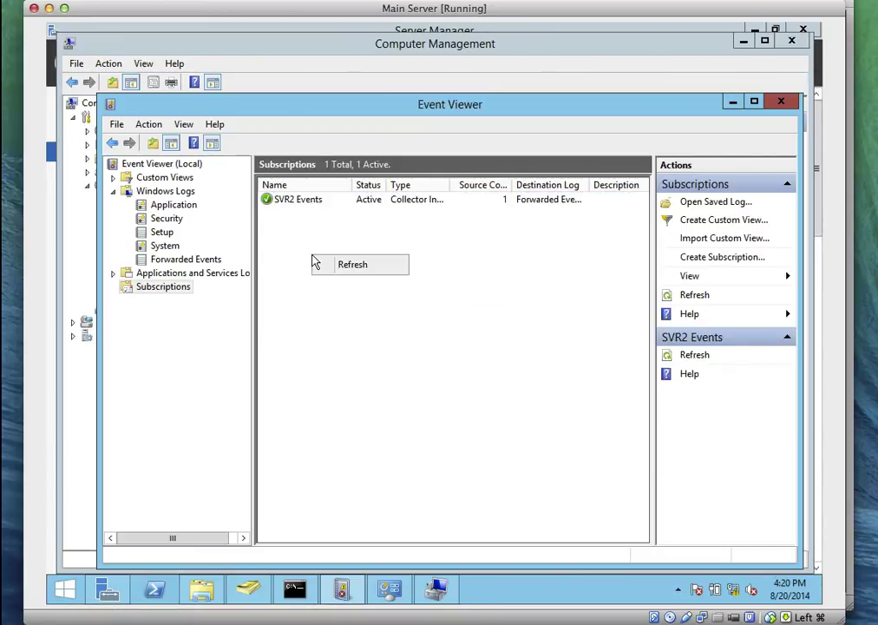
pyautogui.click(332, 264)
pyautogui.click(182, 261)
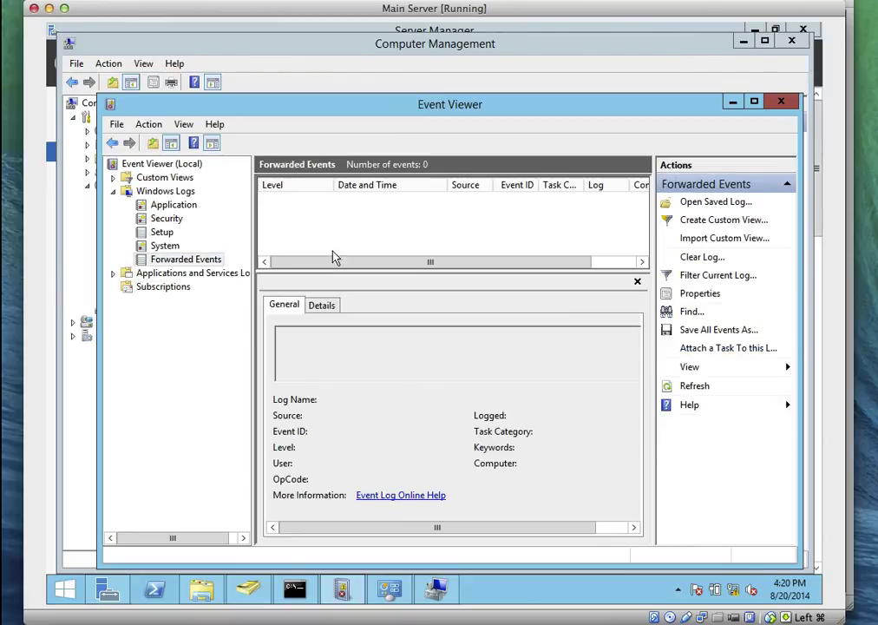
pyautogui.rightClick(356, 222)
pyautogui.click(387, 231)
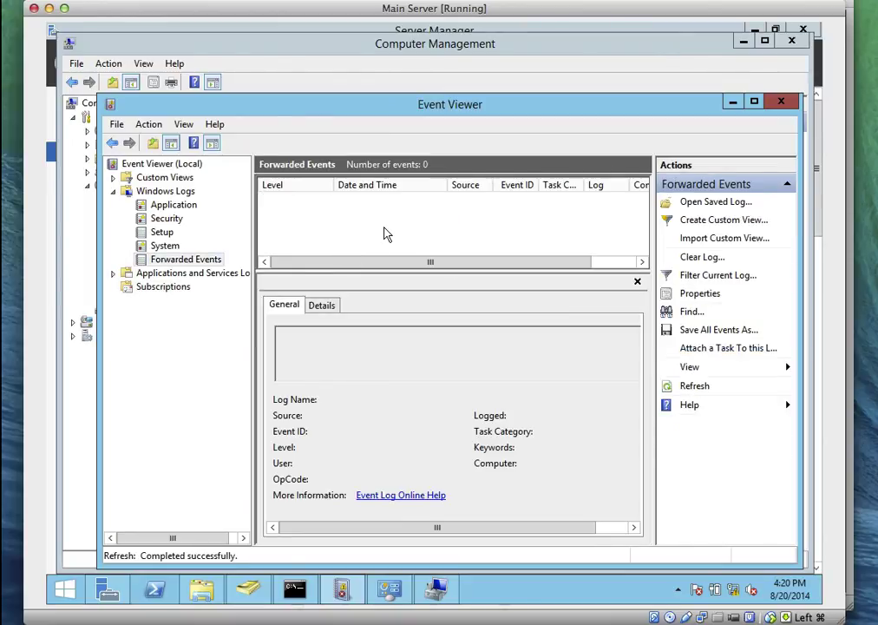
pyautogui.click(713, 3)
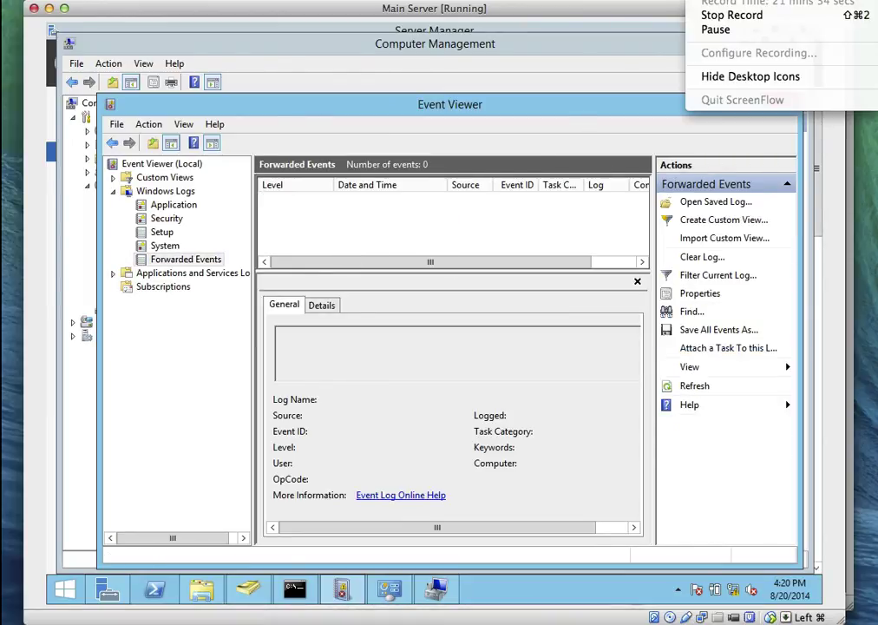